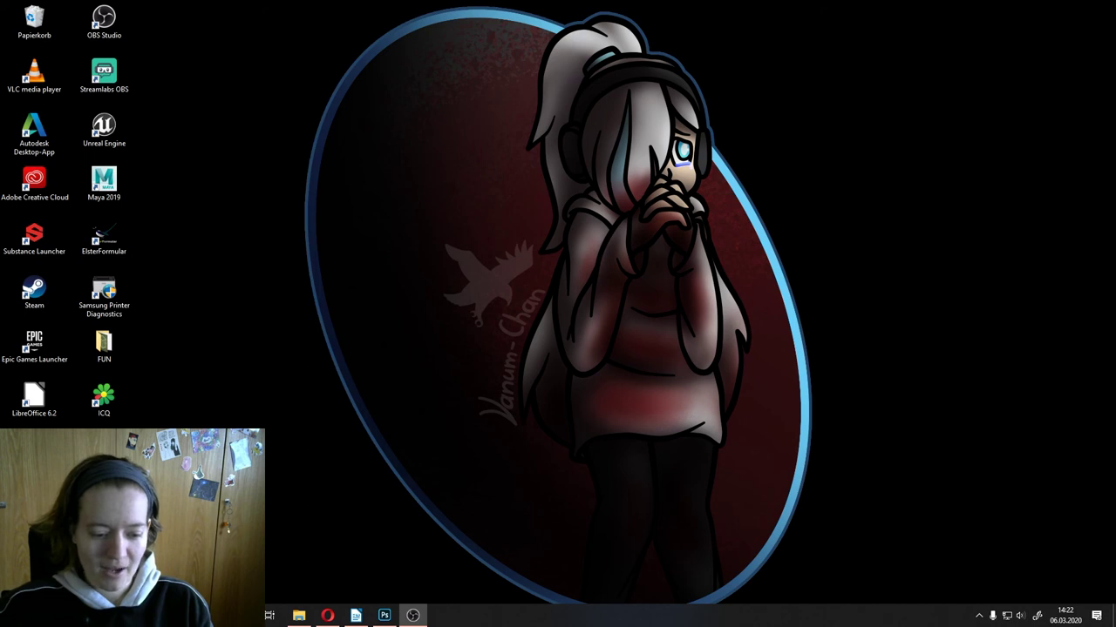
Step: Switch from the Windows desktop to Photoshop's blank Unbenannt-1 document
{"action": "left_click", "coordinate": [356, 616]}
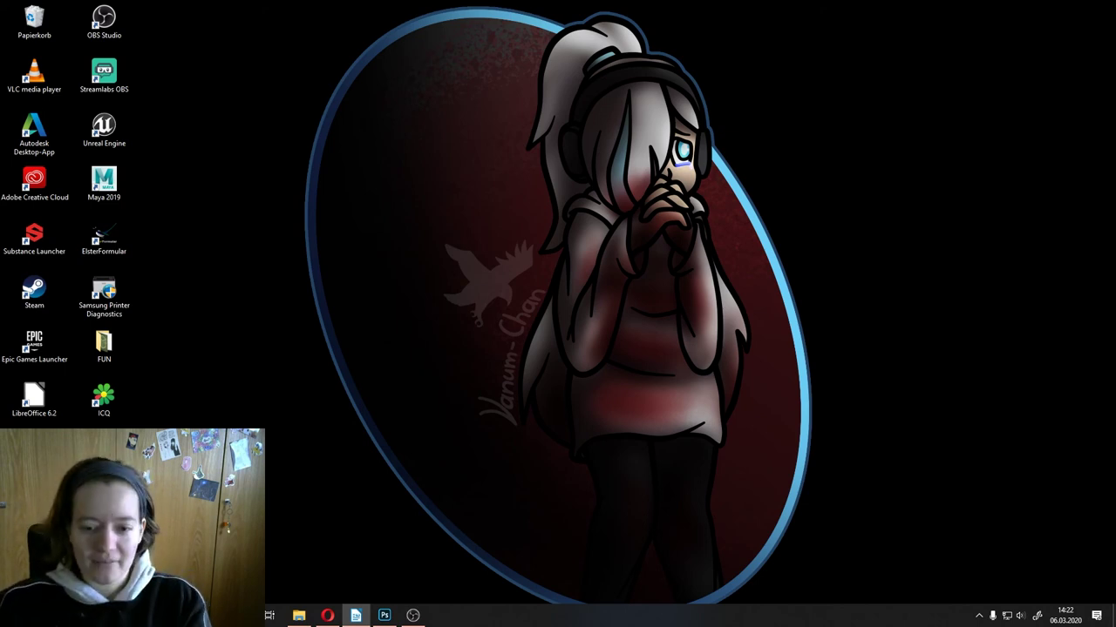
{"action": "left_click", "coordinate": [384, 616]}
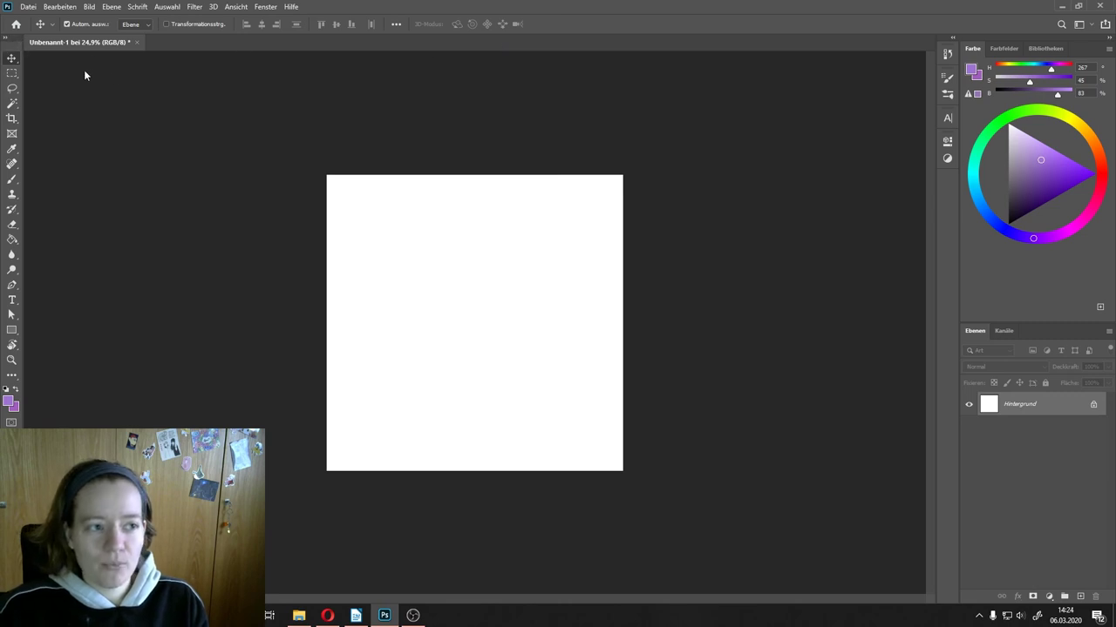
{"action": "left_click_drag", "start_coordinate": [78, 42], "coordinate": [285, 123]}
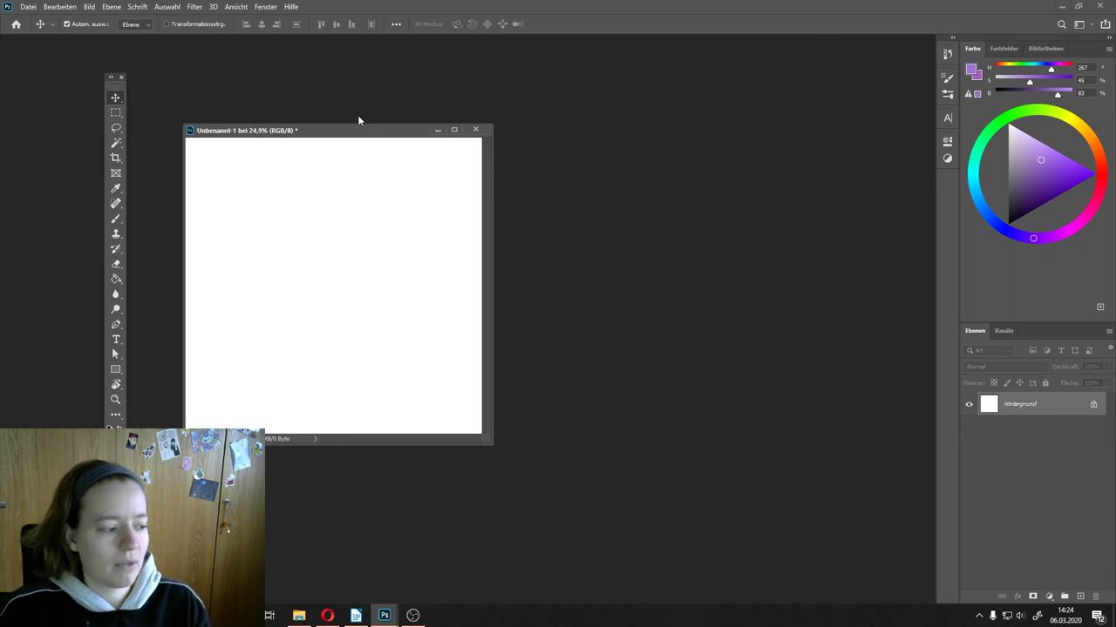
{"action": "left_click", "coordinate": [111, 78]}
{"action": "left_click_drag", "start_coordinate": [108, 78], "coordinate": [1, 47]}
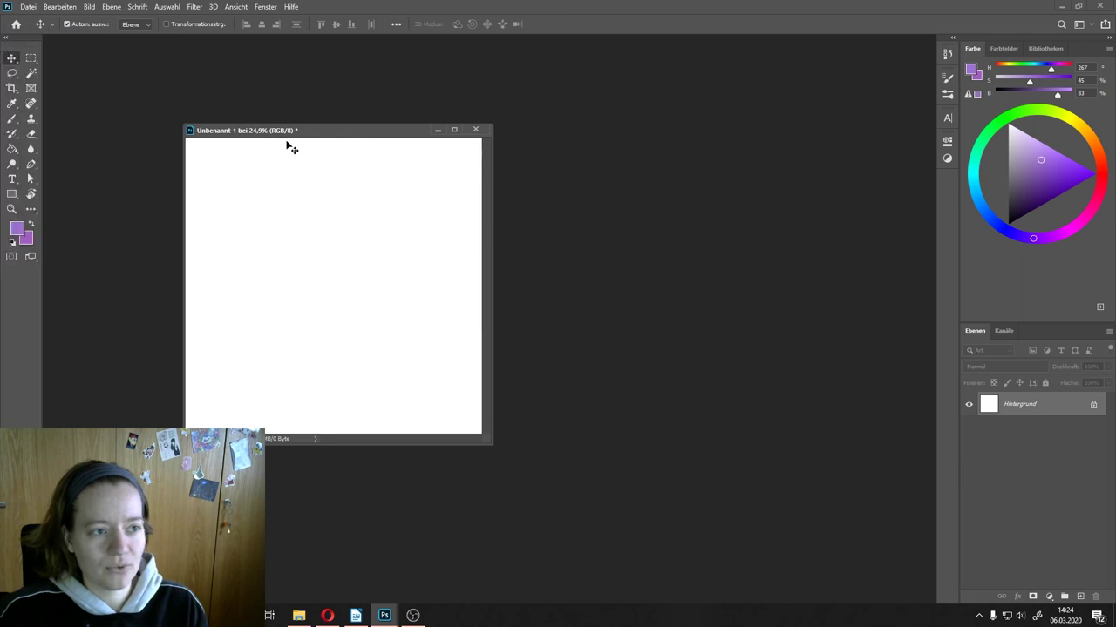
{"action": "left_click_drag", "start_coordinate": [304, 131], "coordinate": [341, 42]}
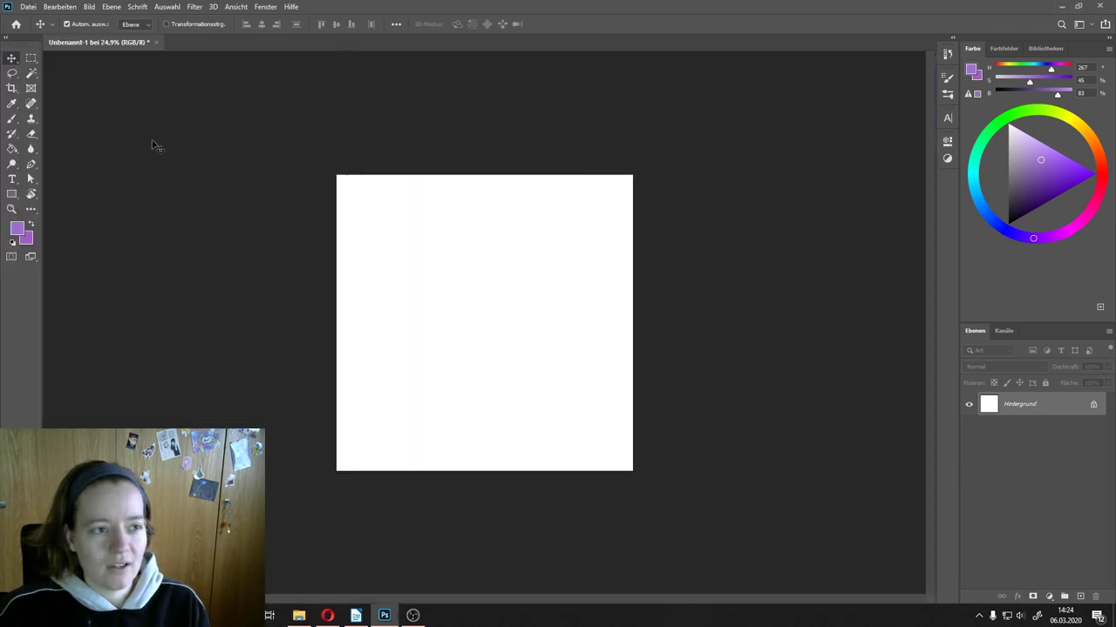
{"action": "left_click", "coordinate": [6, 40]}
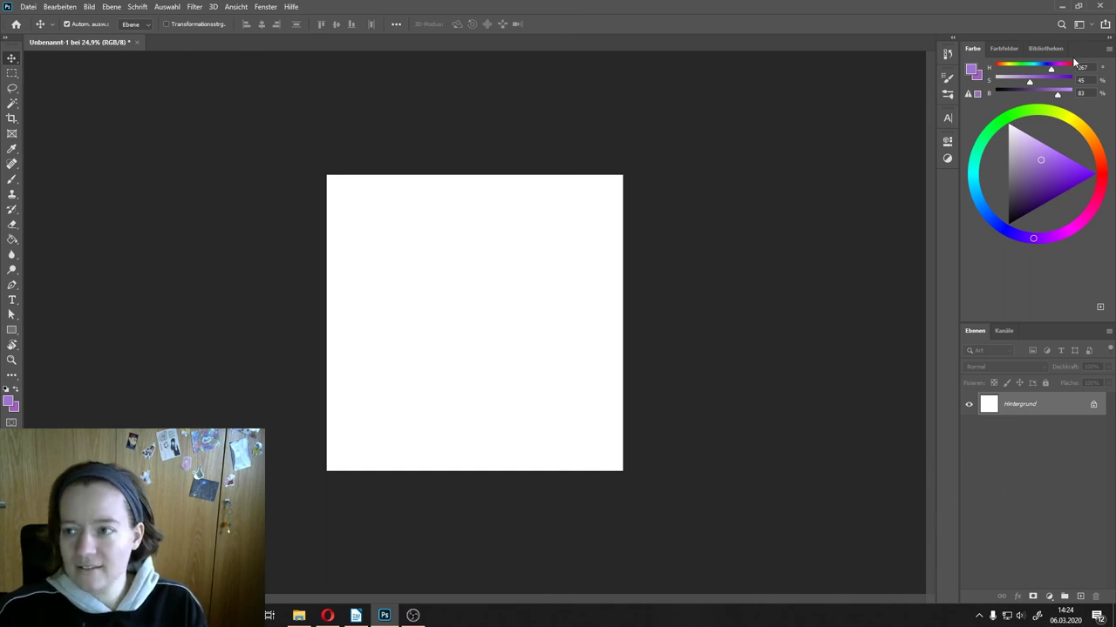
{"action": "left_click_drag", "start_coordinate": [1055, 38], "coordinate": [699, 109]}
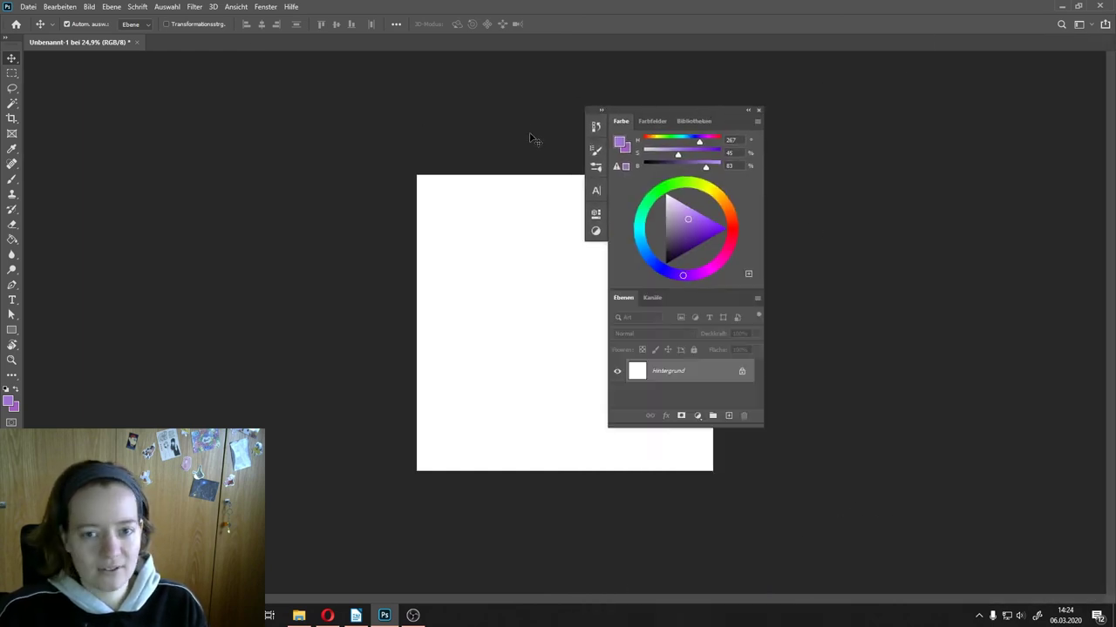
{"action": "mouse_move", "coordinate": [620, 112]}
{"action": "left_mouse_down"}
{"action": "mouse_move", "coordinate": [20, 90]}
{"action": "mouse_move", "coordinate": [27, 82]}
{"action": "left_mouse_up"}
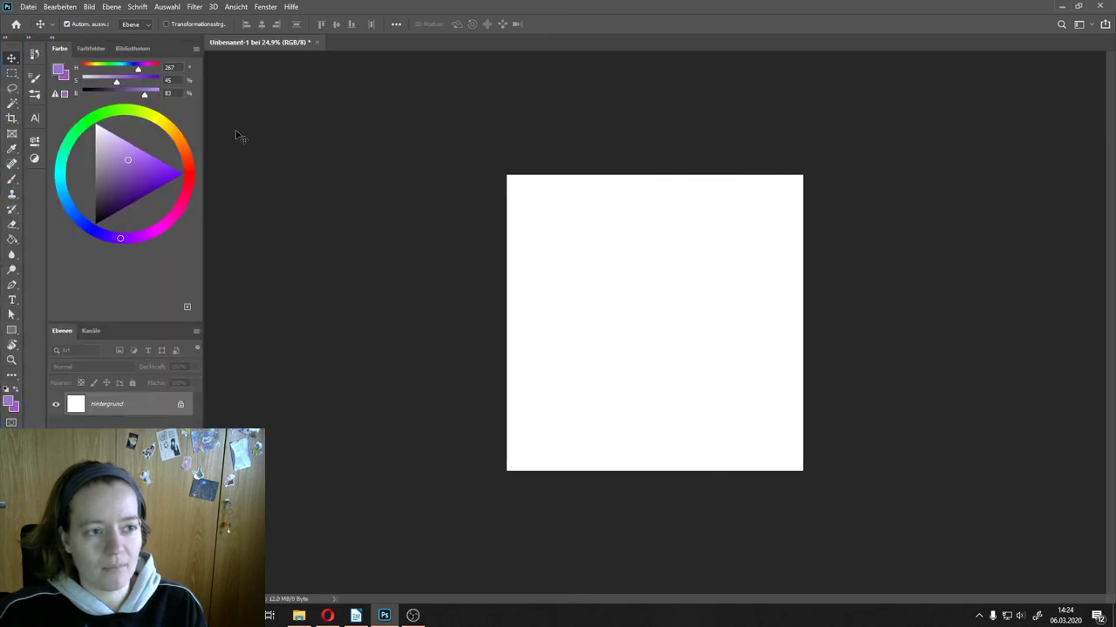
{"action": "mouse_move", "coordinate": [103, 38]}
{"action": "left_mouse_down"}
{"action": "mouse_move", "coordinate": [388, 96]}
{"action": "mouse_move", "coordinate": [213, 94]}
{"action": "left_mouse_up"}
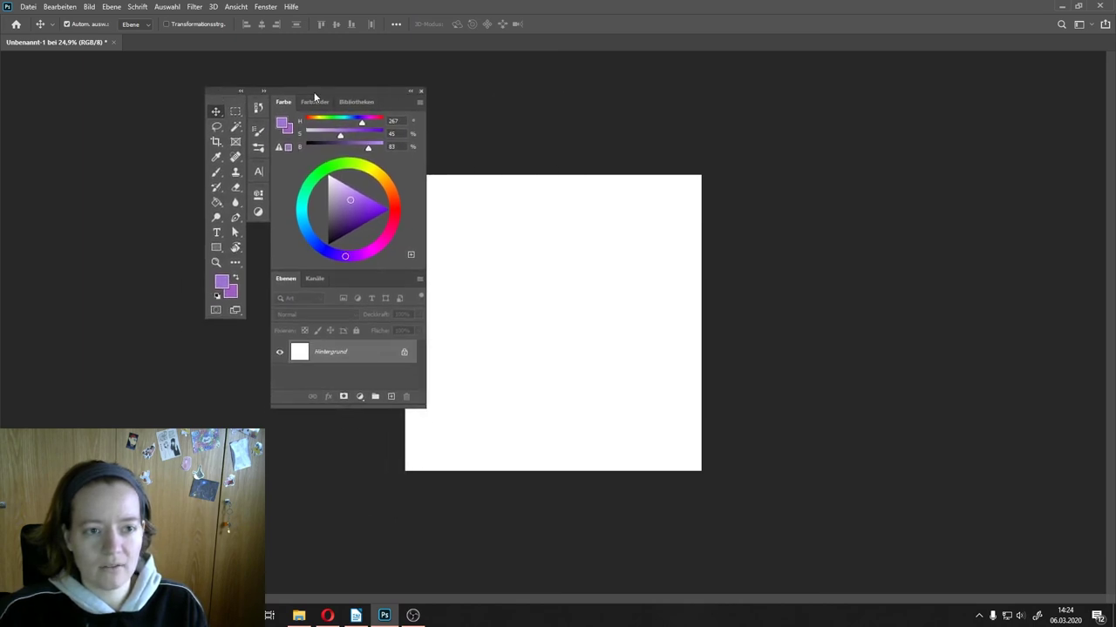
{"action": "mouse_move", "coordinate": [316, 97]}
{"action": "left_mouse_down"}
{"action": "mouse_move", "coordinate": [621, 148]}
{"action": "mouse_move", "coordinate": [844, 148]}
{"action": "mouse_move", "coordinate": [334, 93]}
{"action": "left_mouse_up"}
{"action": "left_click", "coordinate": [705, 145]}
{"action": "left_click", "coordinate": [612, 147]}
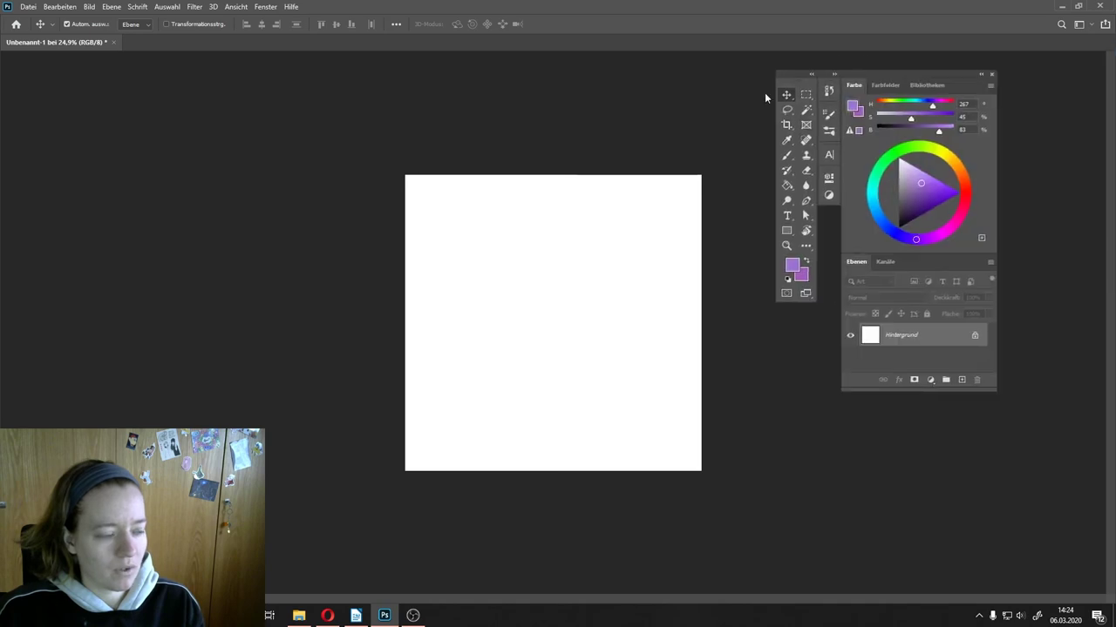
{"action": "mouse_move", "coordinate": [335, 93]}
{"action": "left_mouse_down"}
{"action": "mouse_move", "coordinate": [697, 63]}
{"action": "mouse_move", "coordinate": [1111, 113]}
{"action": "left_mouse_up"}
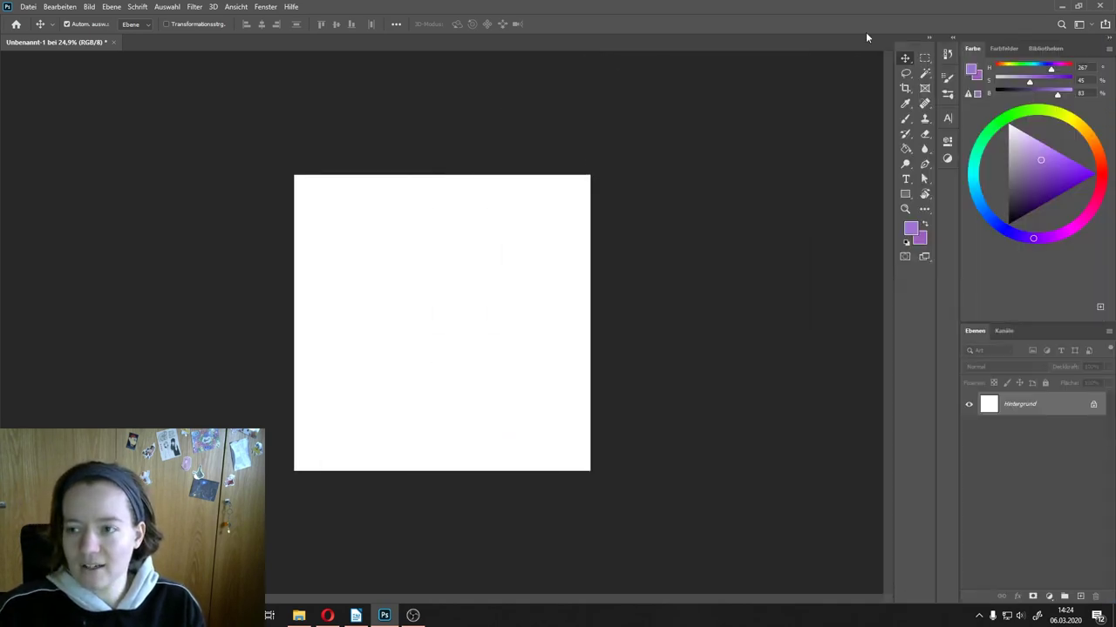
{"action": "mouse_move", "coordinate": [915, 37]}
{"action": "left_mouse_down"}
{"action": "mouse_move", "coordinate": [1034, 39]}
{"action": "mouse_move", "coordinate": [1112, 65]}
{"action": "left_mouse_up"}
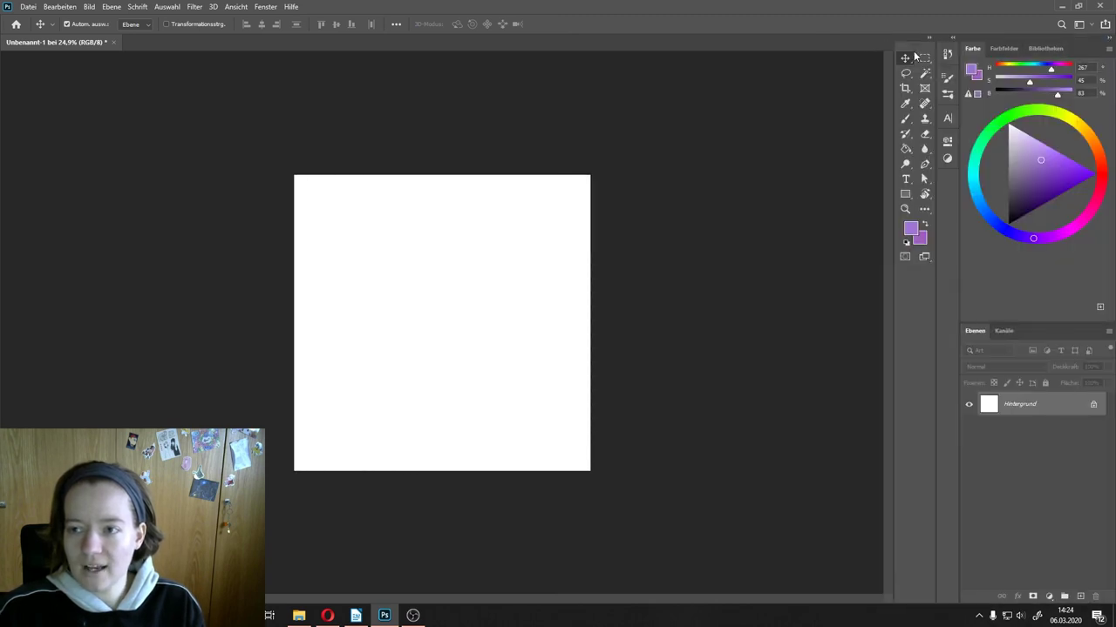
{"action": "mouse_move", "coordinate": [894, 54]}
{"action": "left_mouse_down"}
{"action": "mouse_move", "coordinate": [12, 78]}
{"action": "mouse_move", "coordinate": [7, 61]}
{"action": "left_mouse_up"}
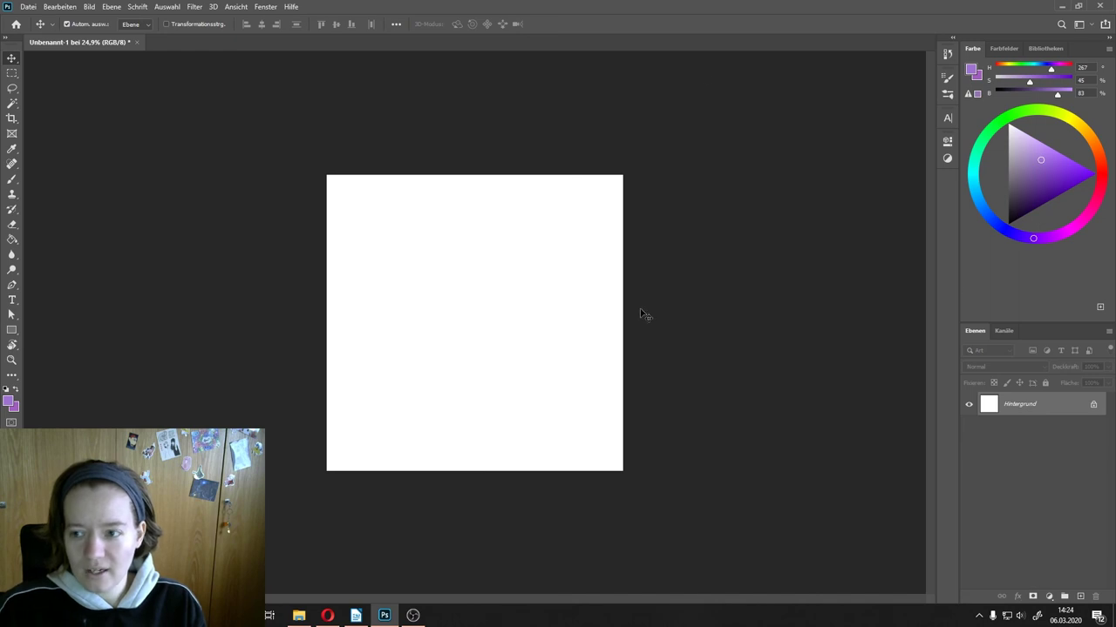
{"action": "left_click", "coordinate": [1003, 49]}
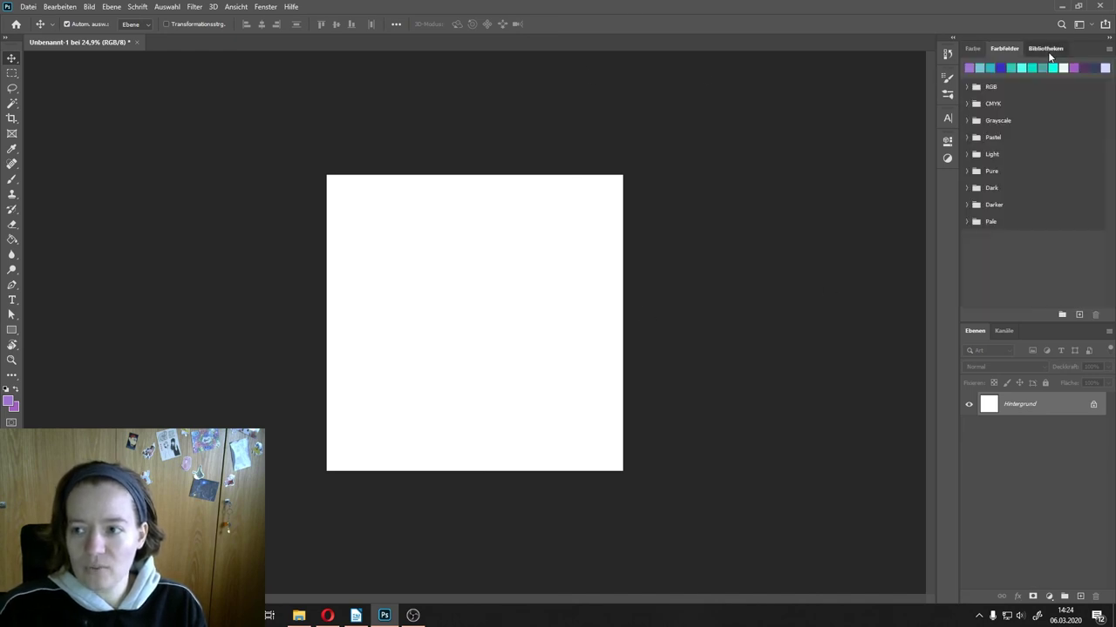
{"action": "left_click", "coordinate": [1046, 49]}
{"action": "left_click", "coordinate": [971, 49]}
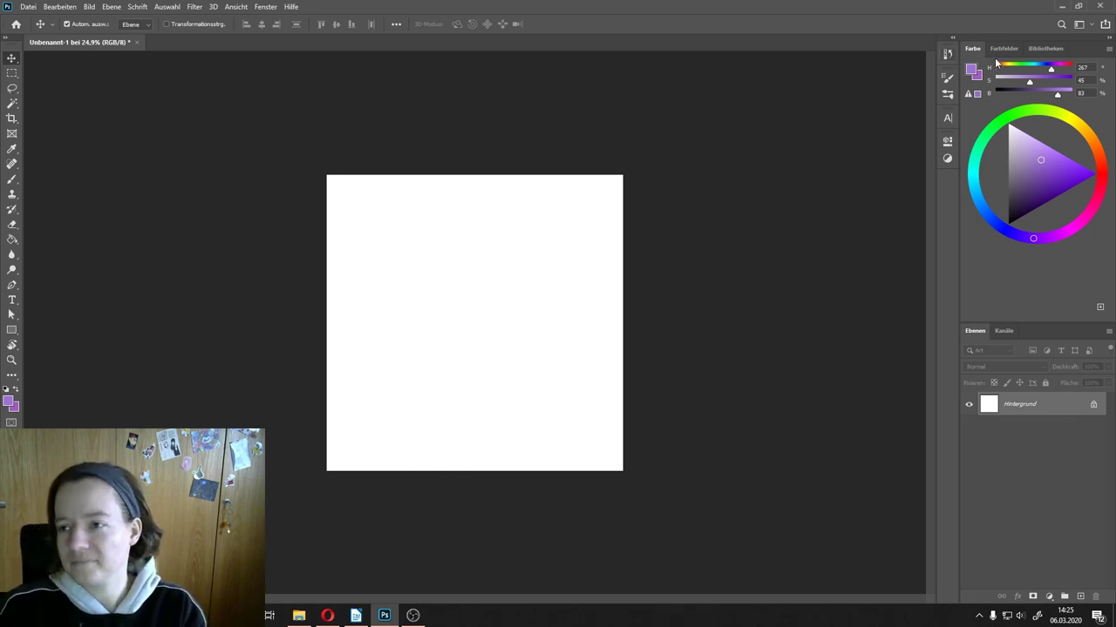
{"action": "left_click", "coordinate": [1045, 48]}
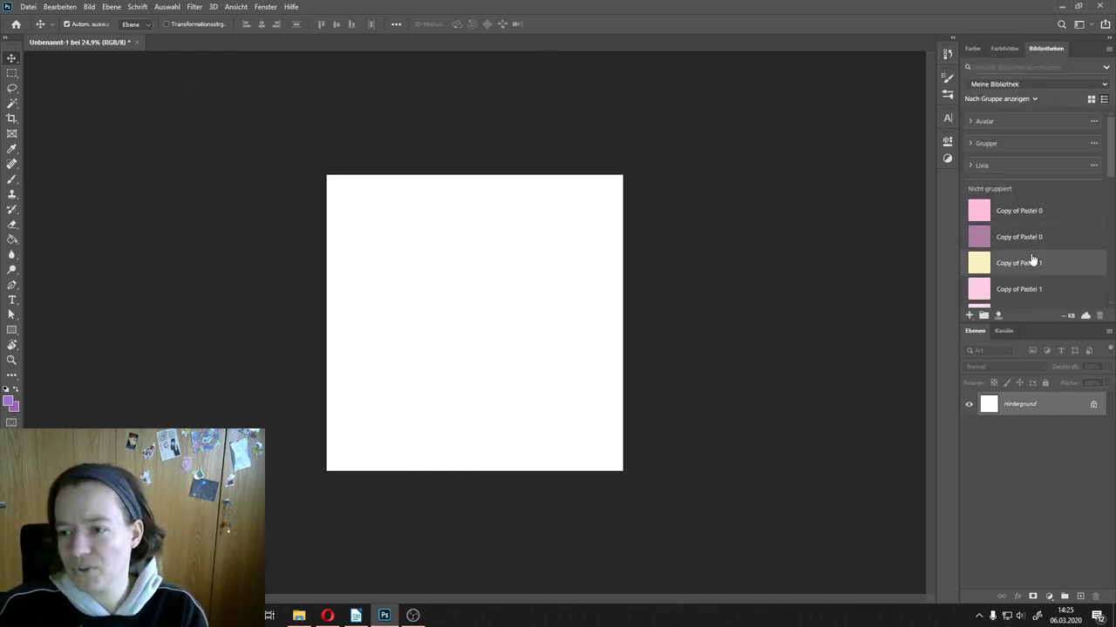
{"action": "left_click", "coordinate": [969, 123]}
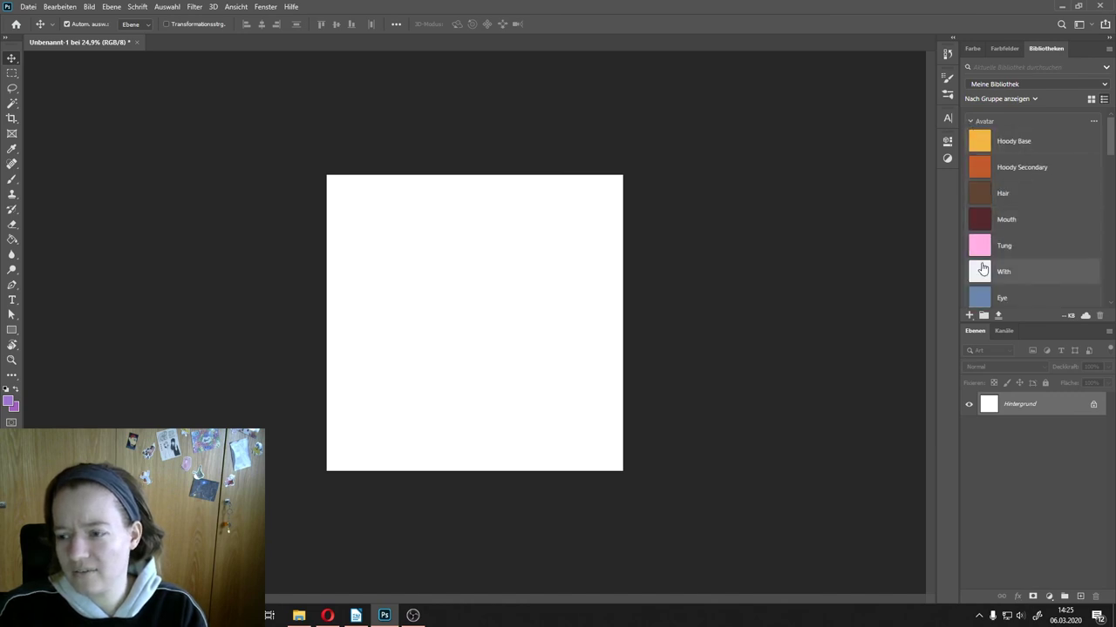
{"action": "scroll", "coordinate": [998, 183], "scroll_direction": "down", "scroll_amount": 2}
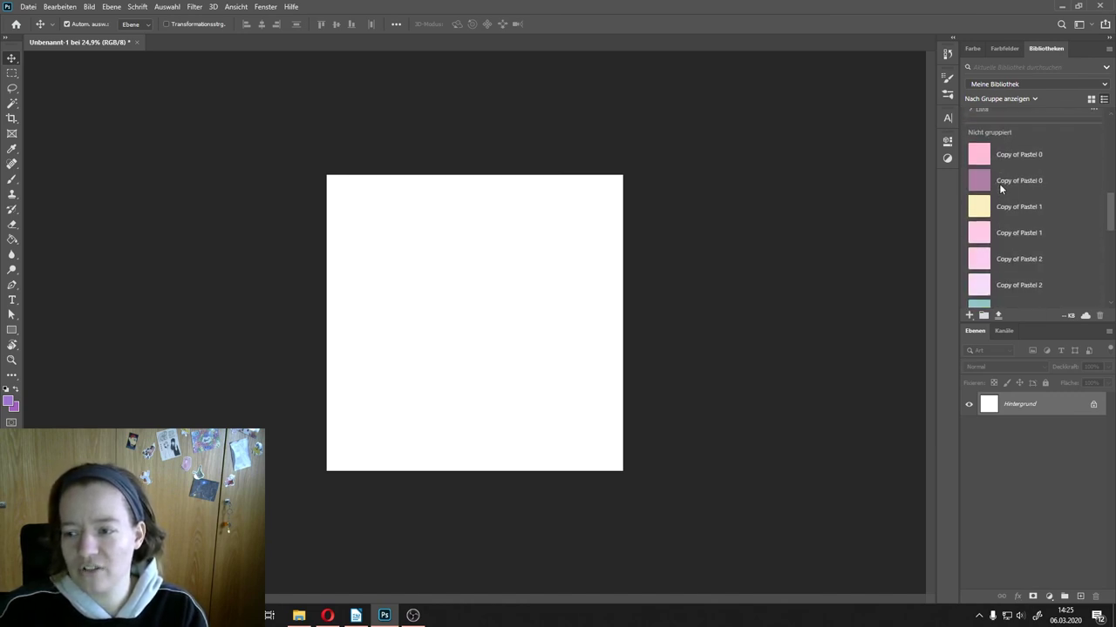
{"action": "scroll", "coordinate": [999, 187], "scroll_direction": "up", "scroll_amount": 2}
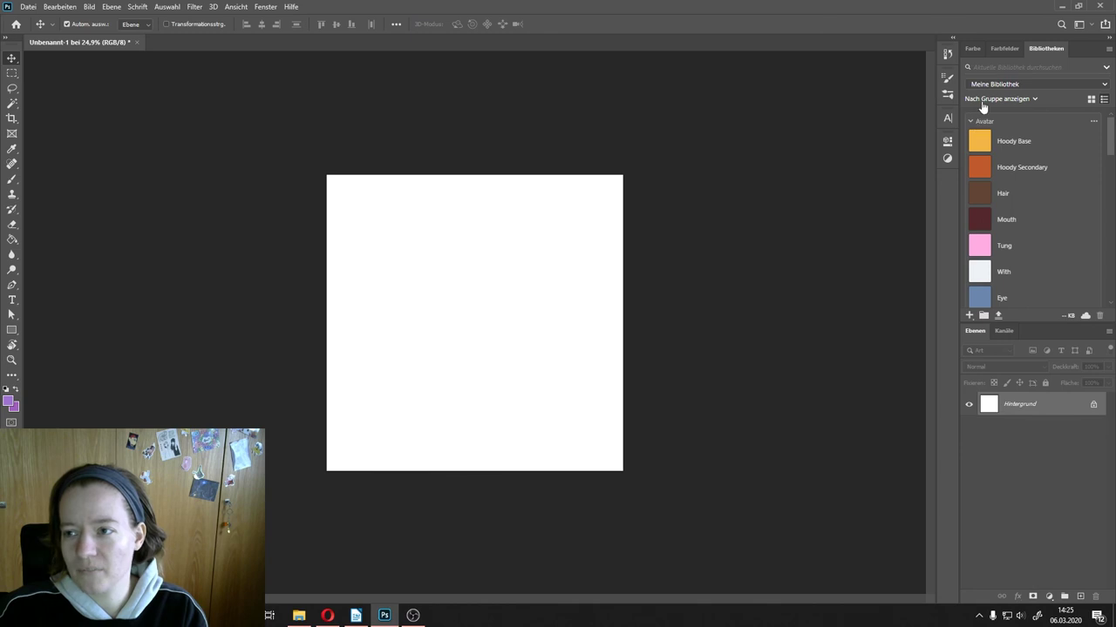
{"action": "left_click", "coordinate": [972, 121]}
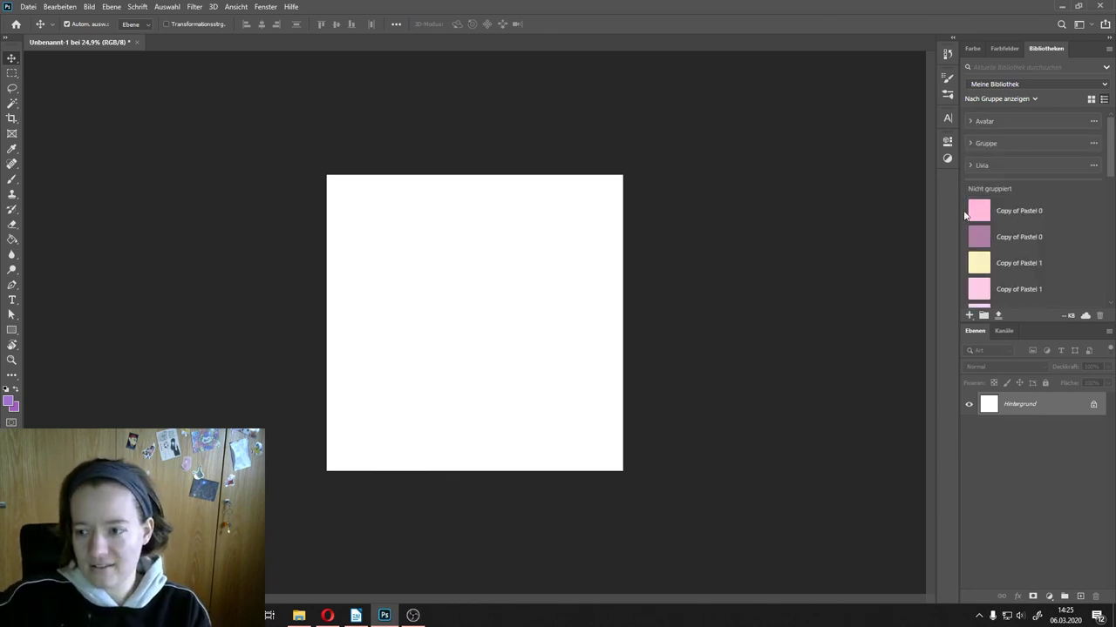
{"action": "scroll", "coordinate": [1044, 222], "scroll_direction": "down", "scroll_amount": 3}
{"action": "scroll", "coordinate": [1037, 192], "scroll_direction": "up", "scroll_amount": 3}
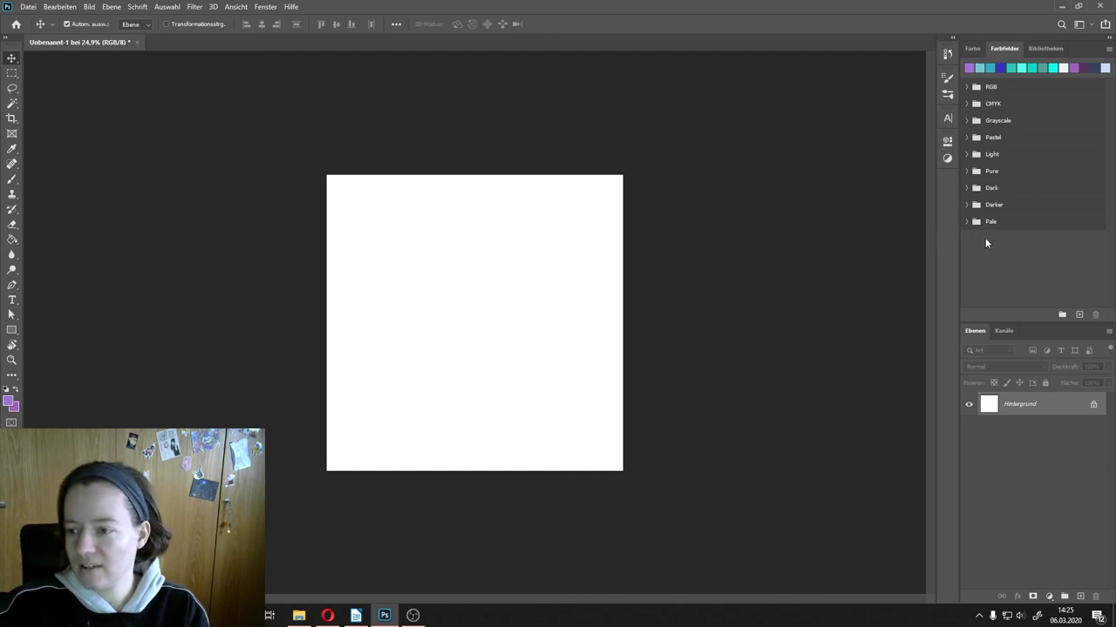
{"action": "left_click", "coordinate": [974, 50]}
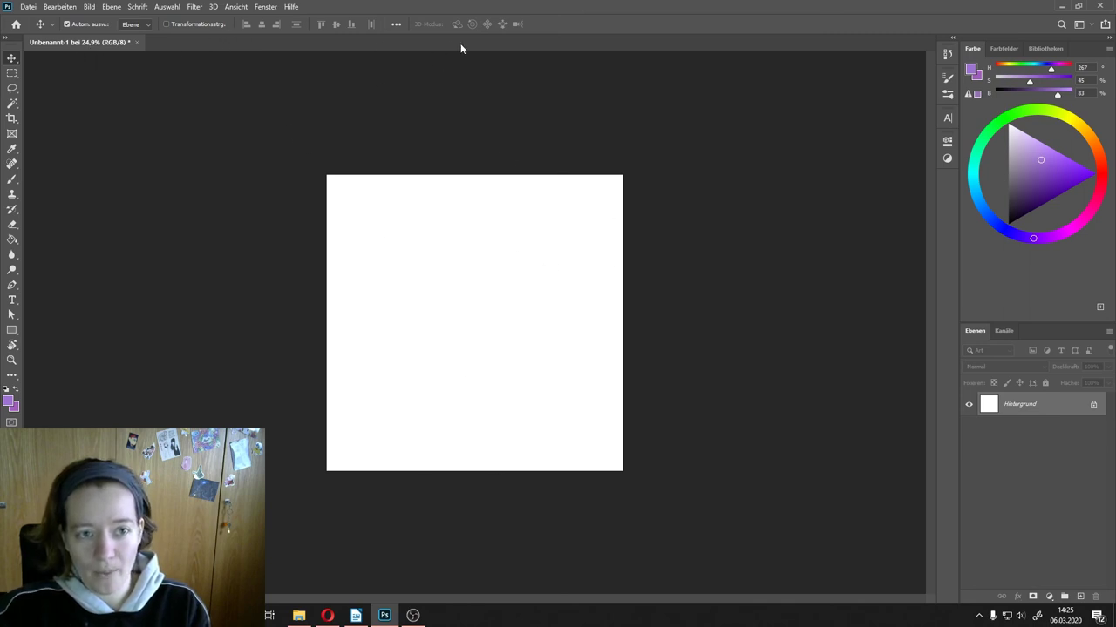
Step: Create a new blank 2048 × 2048 px document, Unbenannt-2
{"action": "left_click", "coordinate": [28, 6]}
{"action": "left_click", "coordinate": [44, 20]}
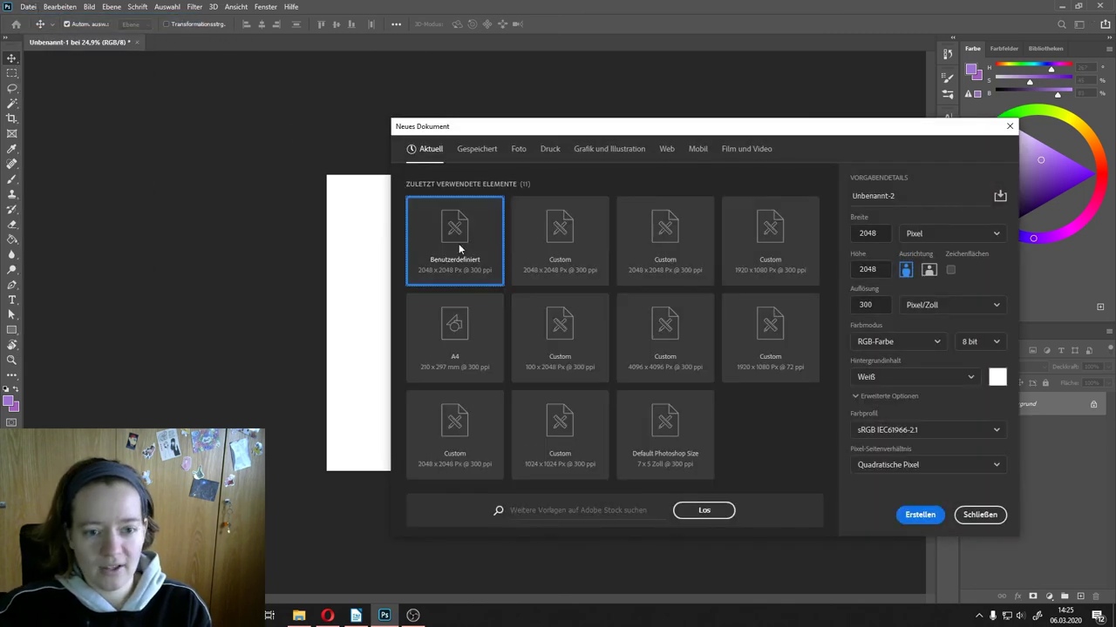
{"action": "left_click", "coordinate": [921, 514]}
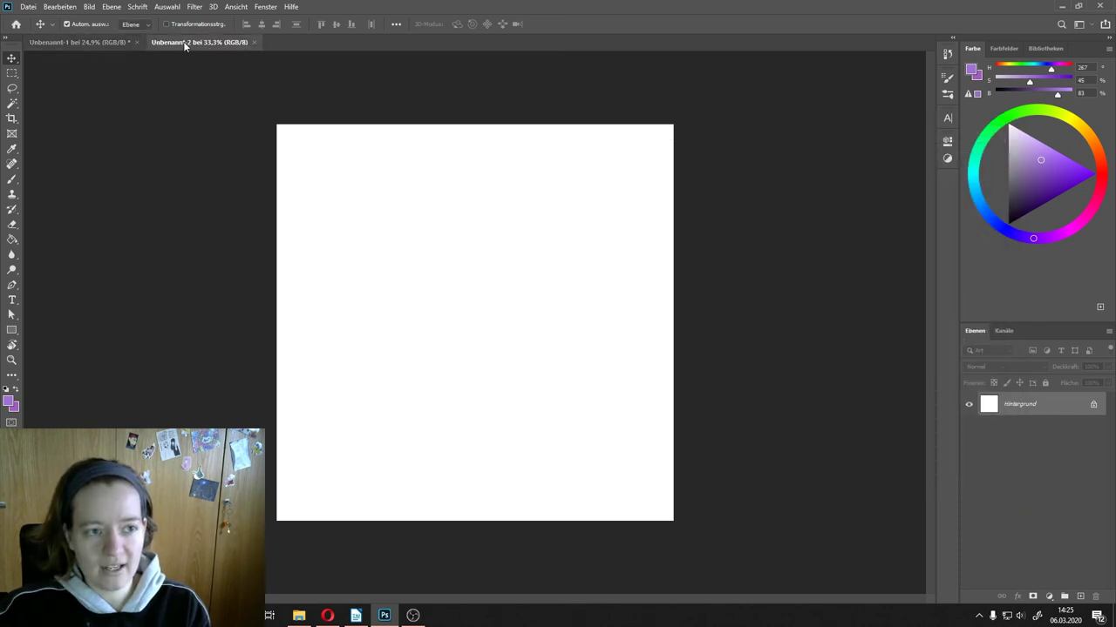
Step: Float Unbenannt-2 in its own window, fit it to view and move it top-left
{"action": "mouse_move", "coordinate": [212, 44]}
{"action": "left_mouse_down"}
{"action": "mouse_move", "coordinate": [522, 232]}
{"action": "mouse_move", "coordinate": [95, 108]}
{"action": "mouse_move", "coordinate": [270, 247]}
{"action": "left_mouse_up"}
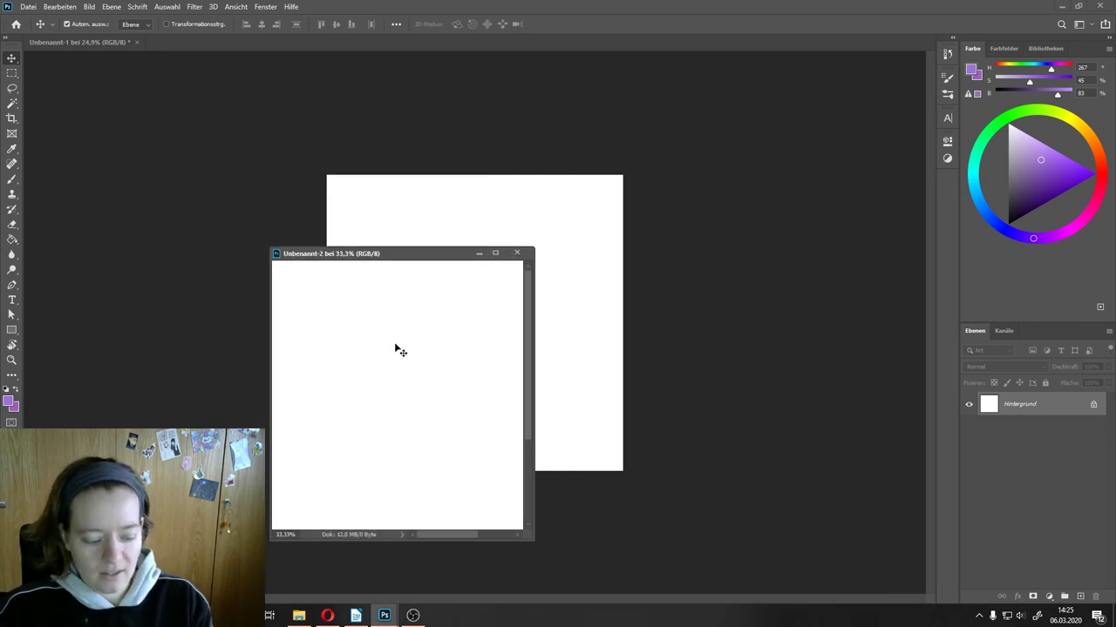
{"action": "key", "text": "ctrl+0"}
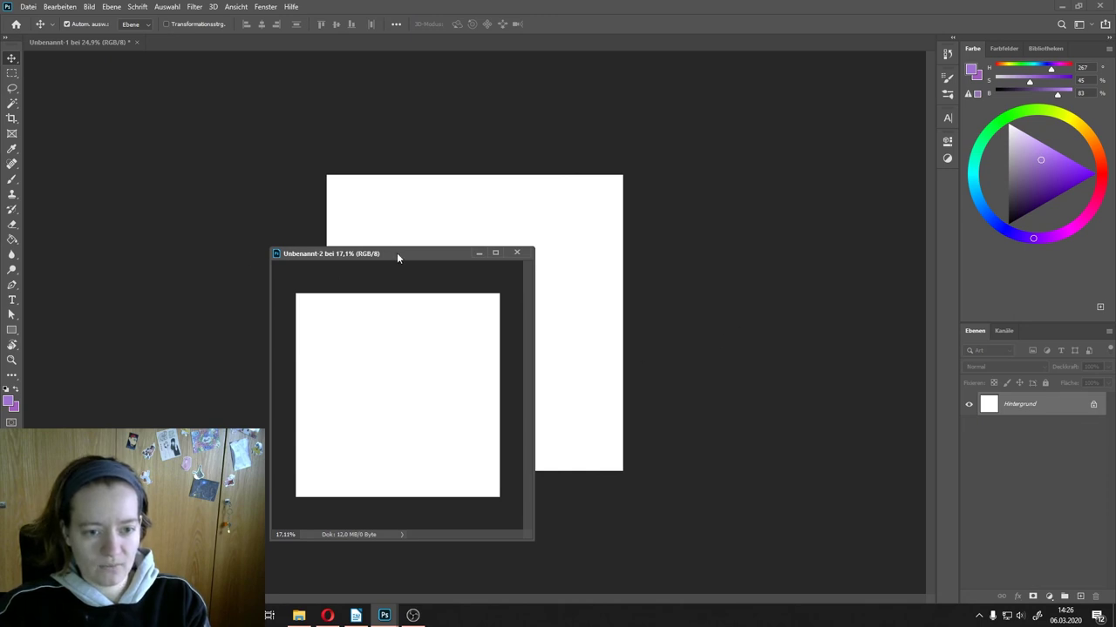
{"action": "mouse_move", "coordinate": [397, 253]}
{"action": "left_mouse_down"}
{"action": "mouse_move", "coordinate": [562, 109]}
{"action": "mouse_move", "coordinate": [160, 71]}
{"action": "left_mouse_up"}
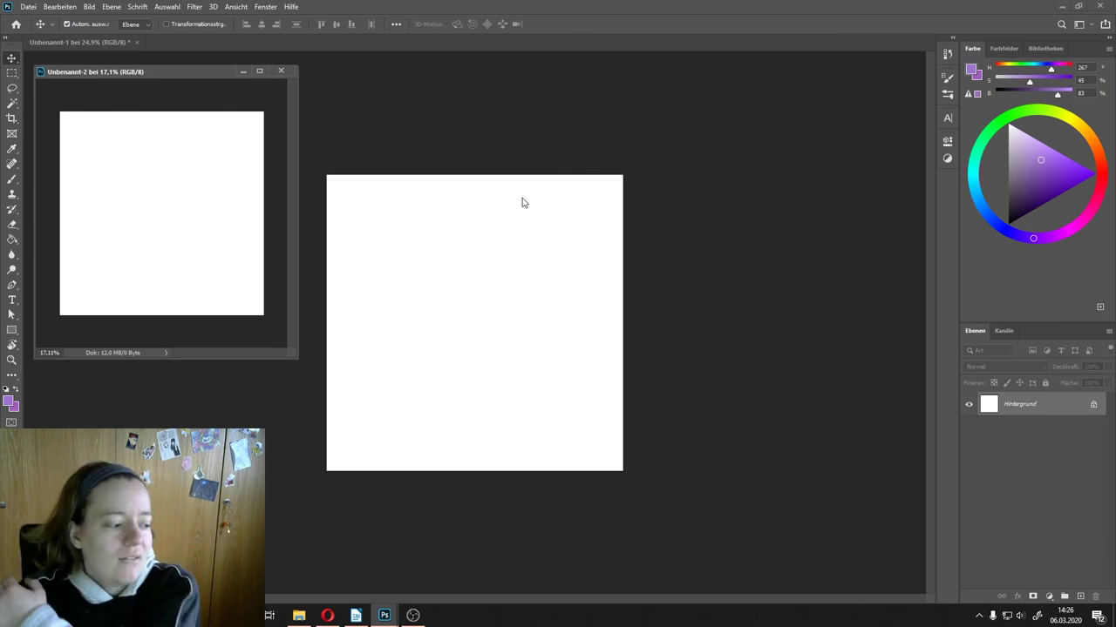
Step: Paint a purple 143 px brush blob at the small canvas's top left
{"action": "left_click", "coordinate": [1044, 194]}
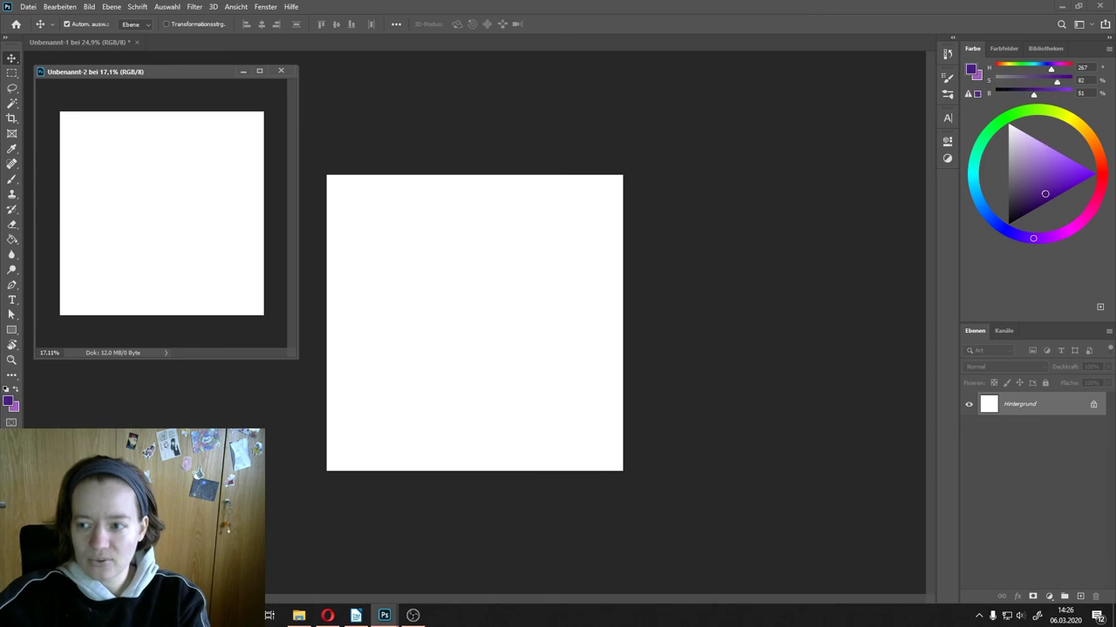
{"action": "left_click_drag", "start_coordinate": [1044, 193], "coordinate": [1051, 182]}
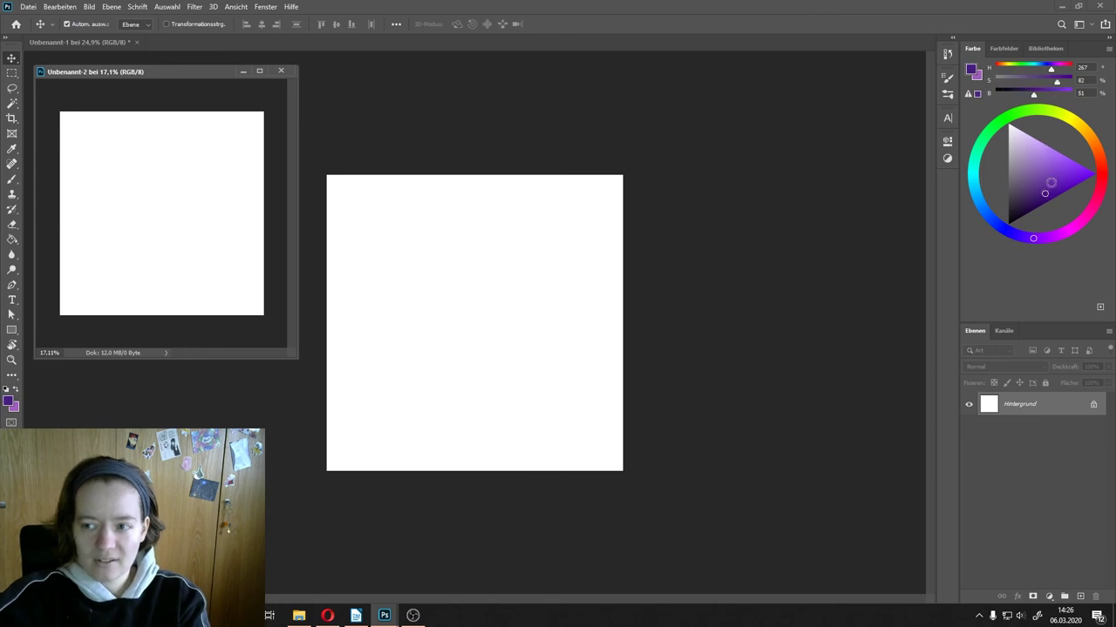
{"action": "left_click", "coordinate": [12, 180]}
{"action": "right_click", "coordinate": [99, 172]}
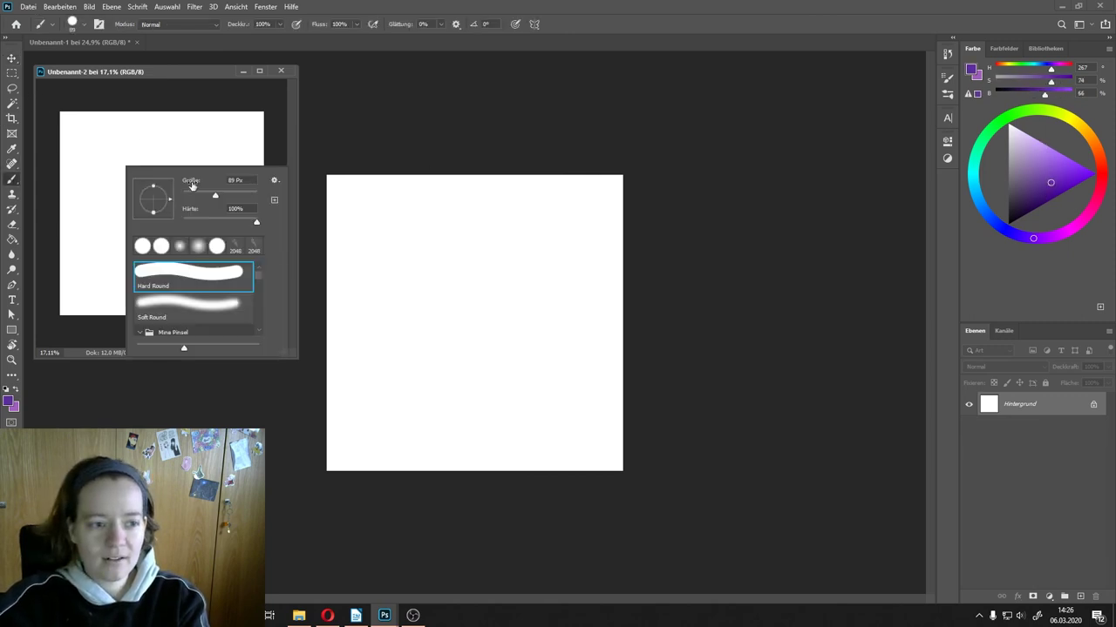
{"action": "left_click_drag", "start_coordinate": [223, 196], "coordinate": [232, 196]}
{"action": "mouse_move", "coordinate": [108, 160]}
{"action": "left_mouse_down"}
{"action": "mouse_move", "coordinate": [127, 156]}
{"action": "mouse_move", "coordinate": [116, 148]}
{"action": "mouse_move", "coordinate": [97, 173]}
{"action": "left_mouse_up"}
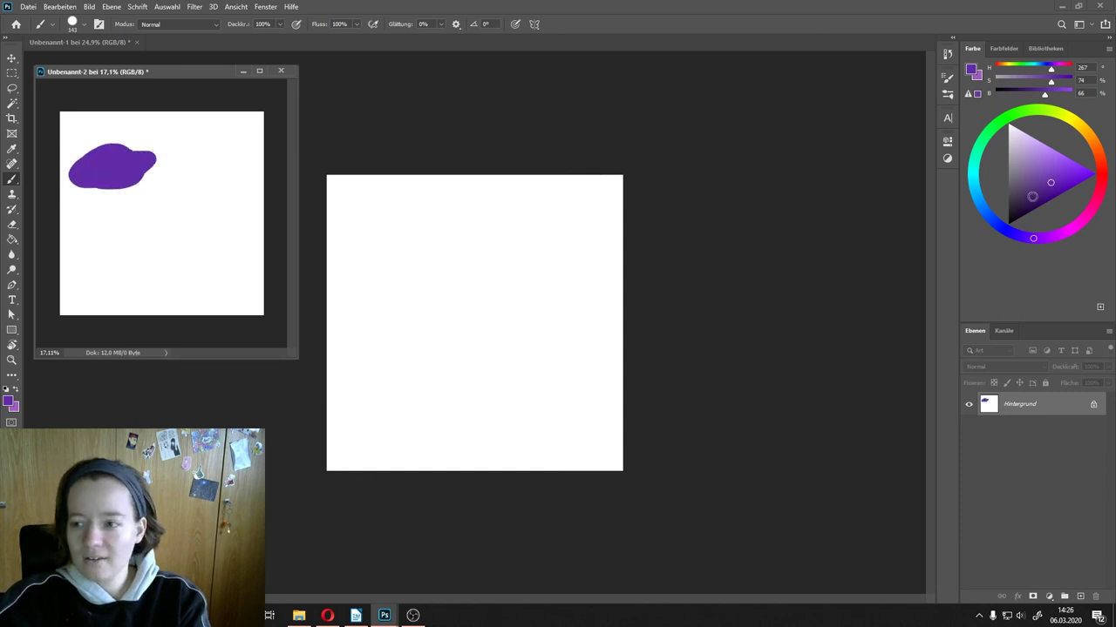
Step: Paint overlapping light blue and green blobs beside the purple one
{"action": "left_click", "coordinate": [978, 206]}
{"action": "left_click", "coordinate": [1041, 167]}
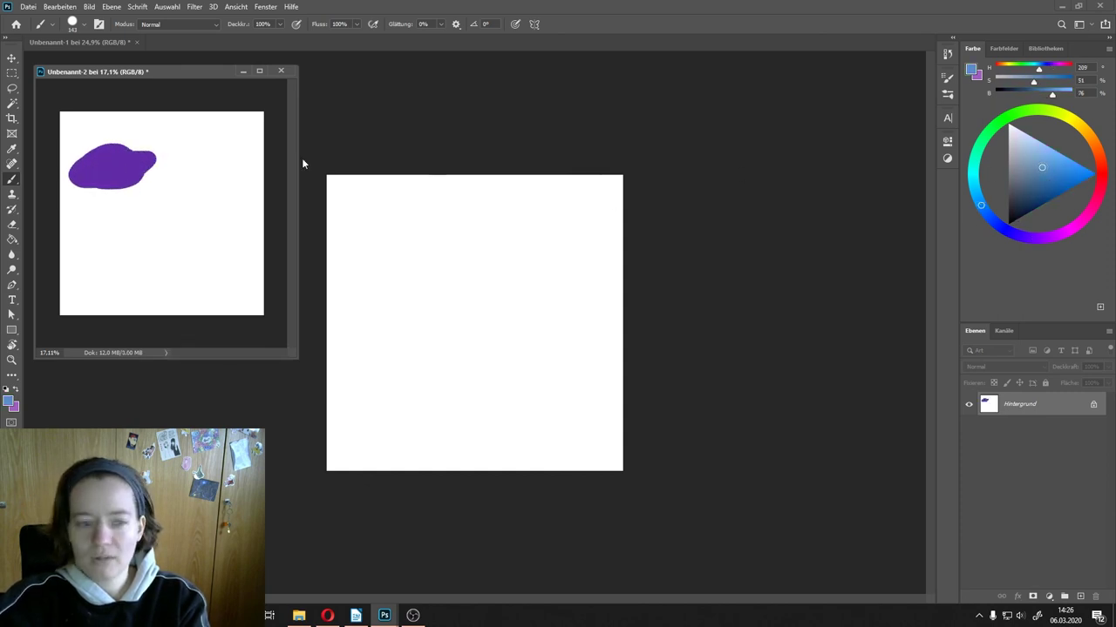
{"action": "left_click_drag", "start_coordinate": [140, 184], "coordinate": [142, 179]}
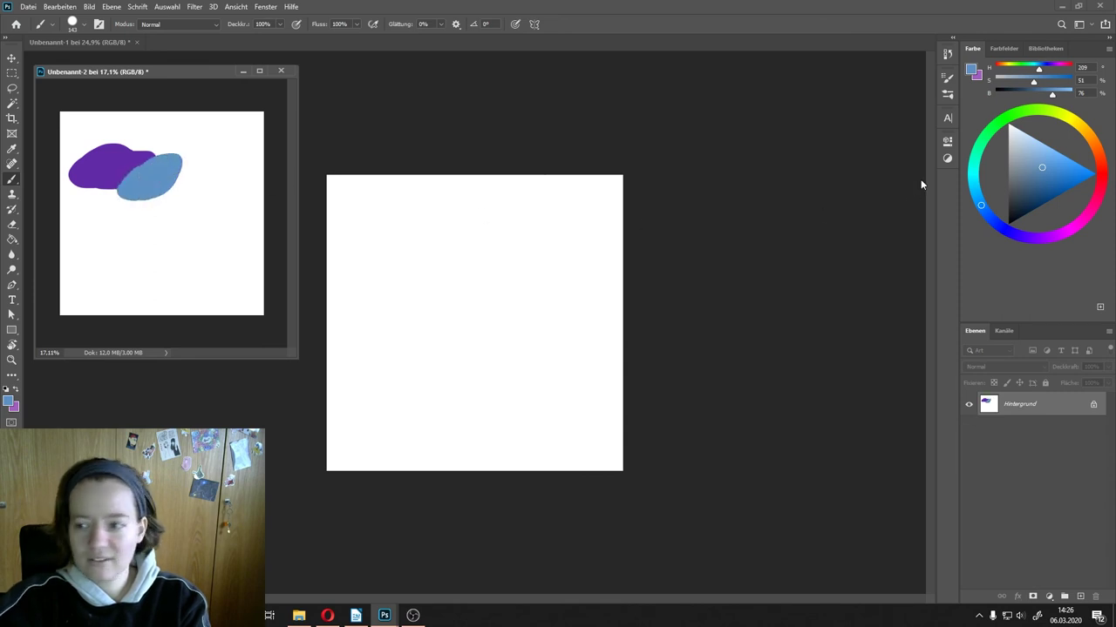
{"action": "left_click", "coordinate": [1029, 108]}
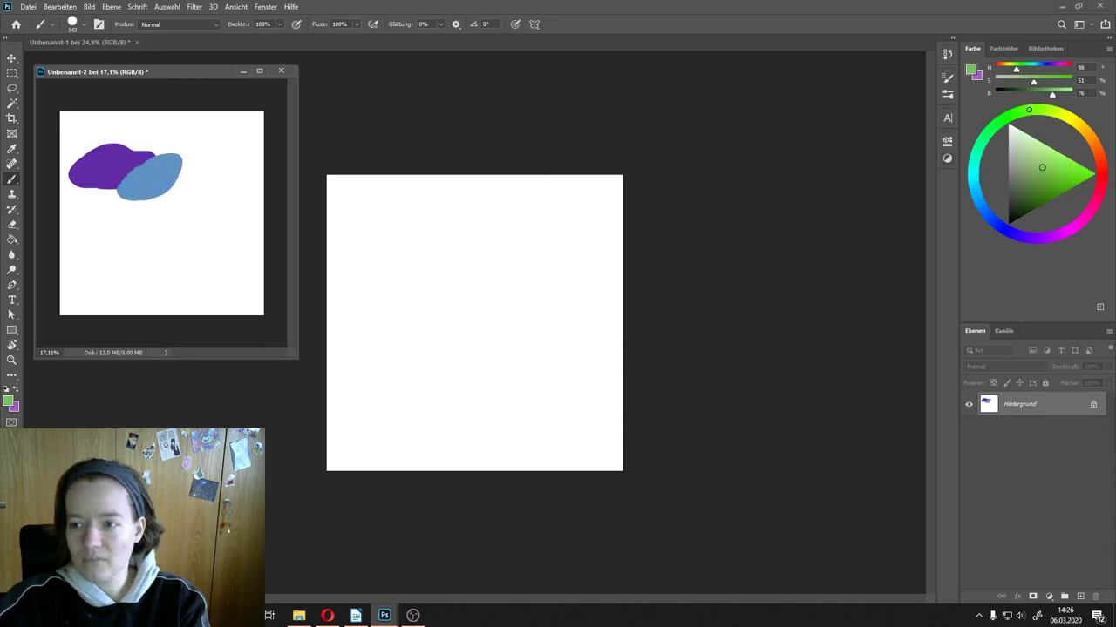
{"action": "mouse_move", "coordinate": [209, 162]}
{"action": "left_mouse_down"}
{"action": "mouse_move", "coordinate": [167, 192]}
{"action": "mouse_move", "coordinate": [196, 199]}
{"action": "mouse_move", "coordinate": [208, 179]}
{"action": "left_mouse_up"}
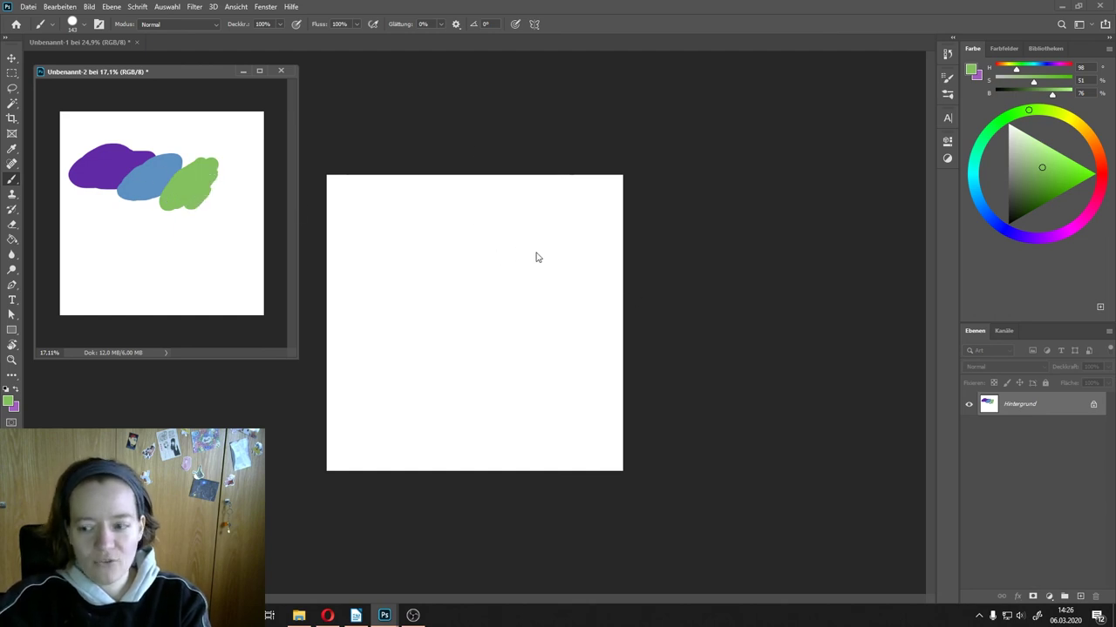
Step: Make Unbenannt-1 the active document with the Move tool and fit it to view
{"action": "left_click", "coordinate": [11, 57]}
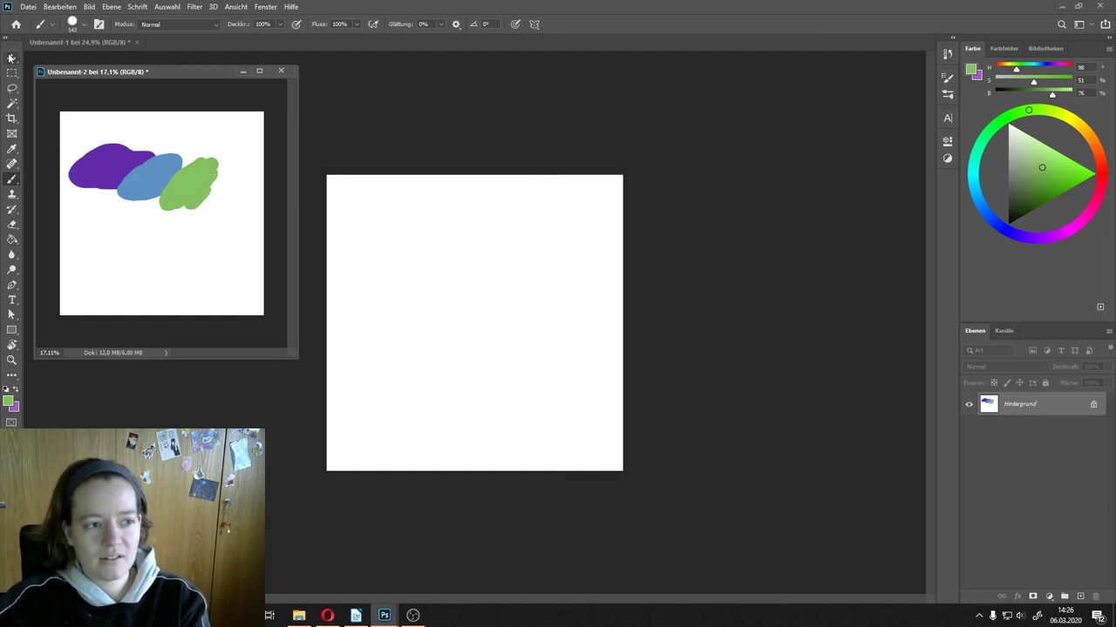
{"action": "left_click", "coordinate": [397, 244]}
{"action": "key", "text": "ctrl+0"}
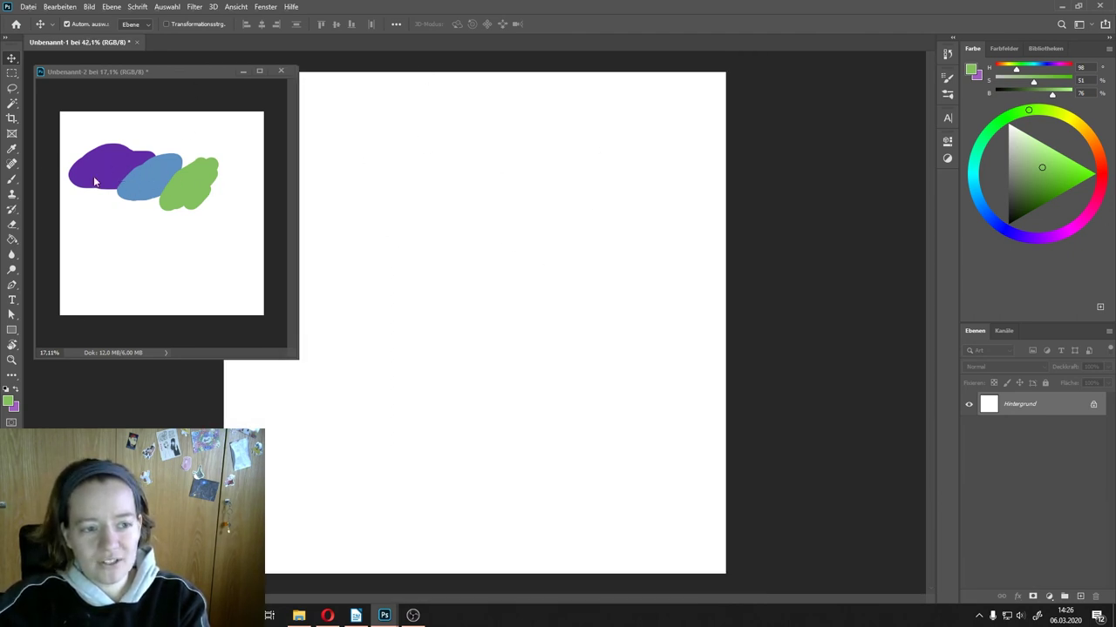
{"action": "scroll", "coordinate": [378, 440], "scroll_direction": "down", "scroll_amount": 2}
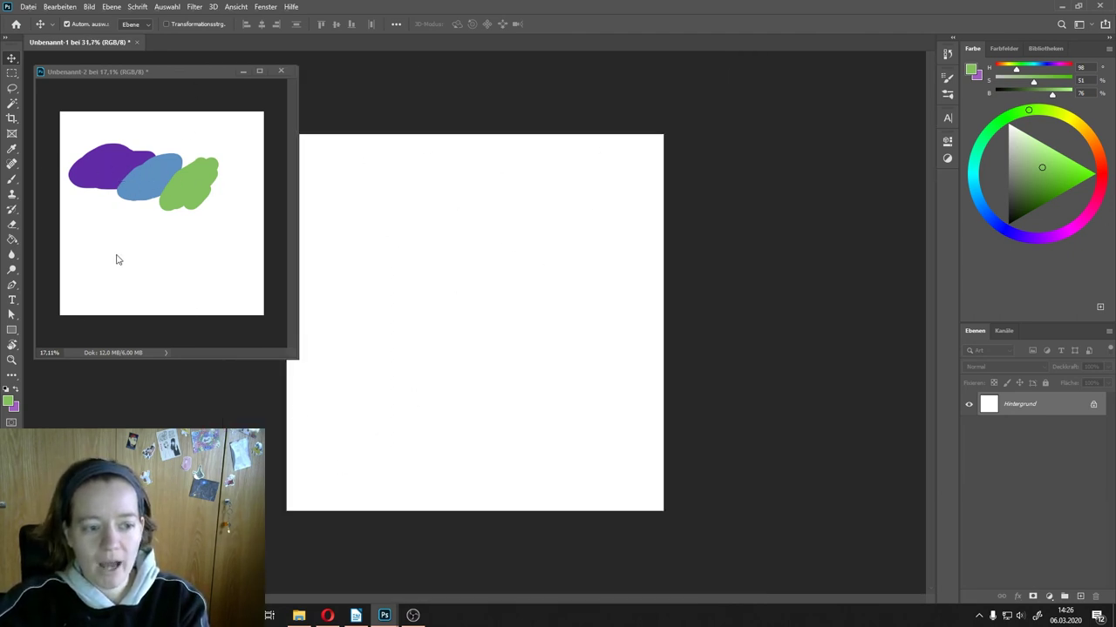
Step: Open Google Drive's Others folder in File Explorer and drop the birds picture onto Unbenannt-2
{"action": "left_click", "coordinate": [298, 616]}
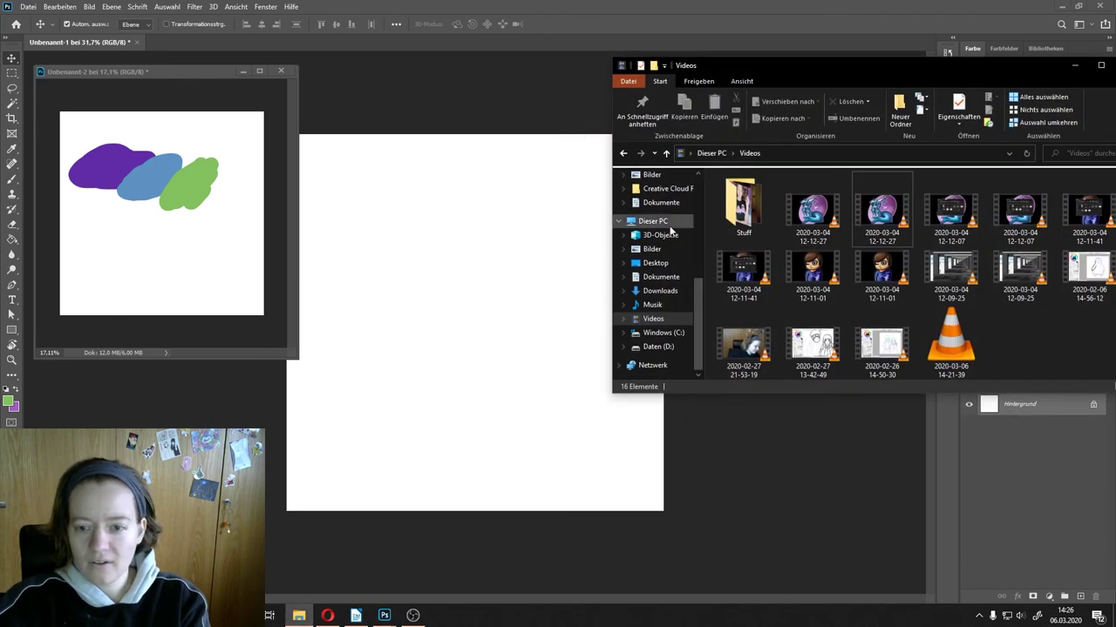
{"action": "scroll", "coordinate": [667, 253], "scroll_direction": "up", "scroll_amount": 2}
{"action": "scroll", "coordinate": [660, 236], "scroll_direction": "up", "scroll_amount": 2}
{"action": "left_click", "coordinate": [653, 231]}
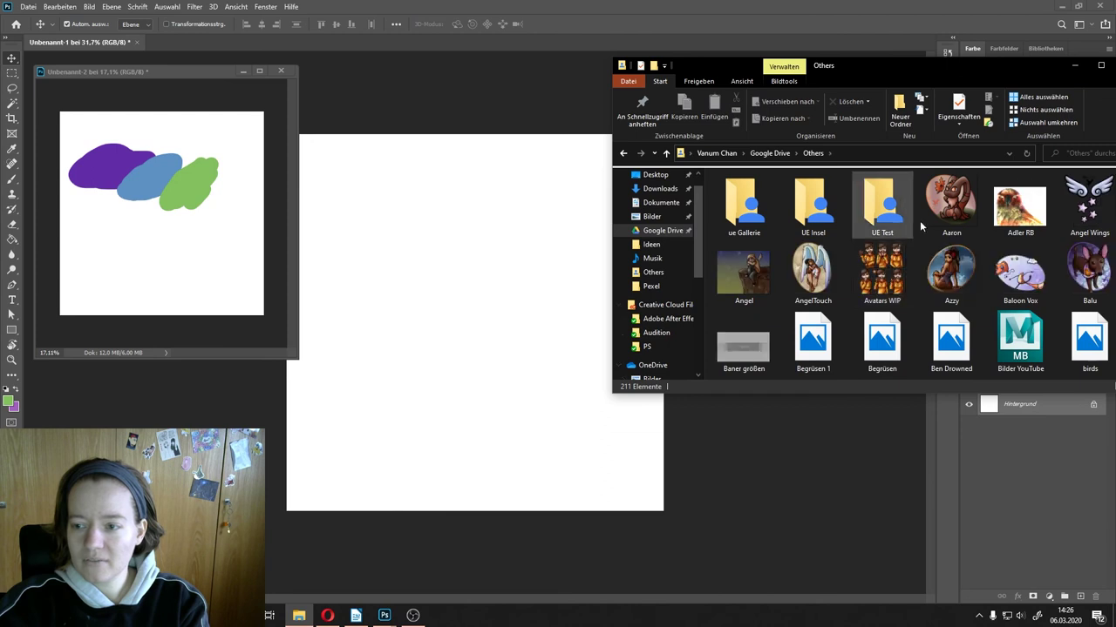
{"action": "left_click", "coordinate": [933, 209]}
{"action": "left_click_drag", "start_coordinate": [1084, 334], "coordinate": [179, 242]}
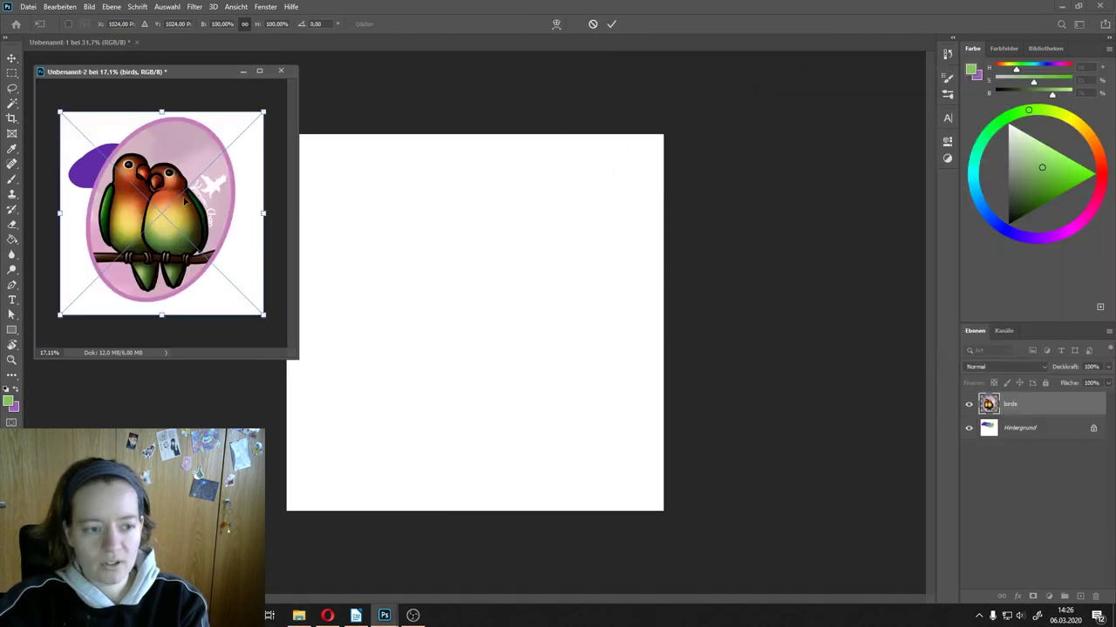
Step: Shrink the birds picture, settle it lower left under the blobs, and move the window aside
{"action": "left_click_drag", "start_coordinate": [163, 109], "coordinate": [162, 216]}
{"action": "left_click_drag", "start_coordinate": [160, 261], "coordinate": [124, 259]}
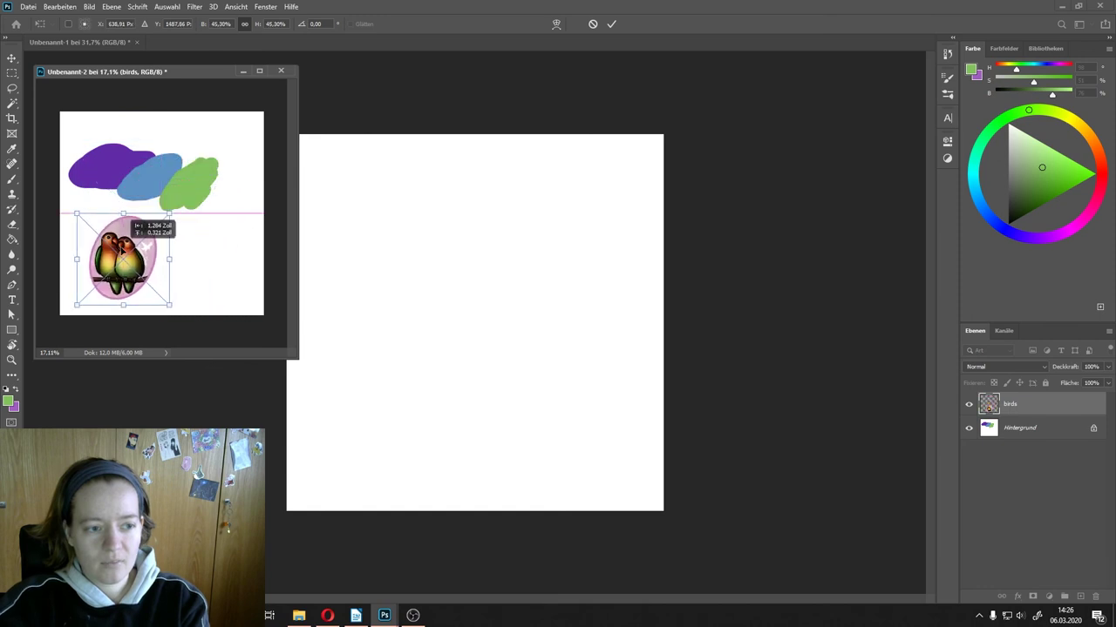
{"action": "left_click", "coordinate": [615, 24]}
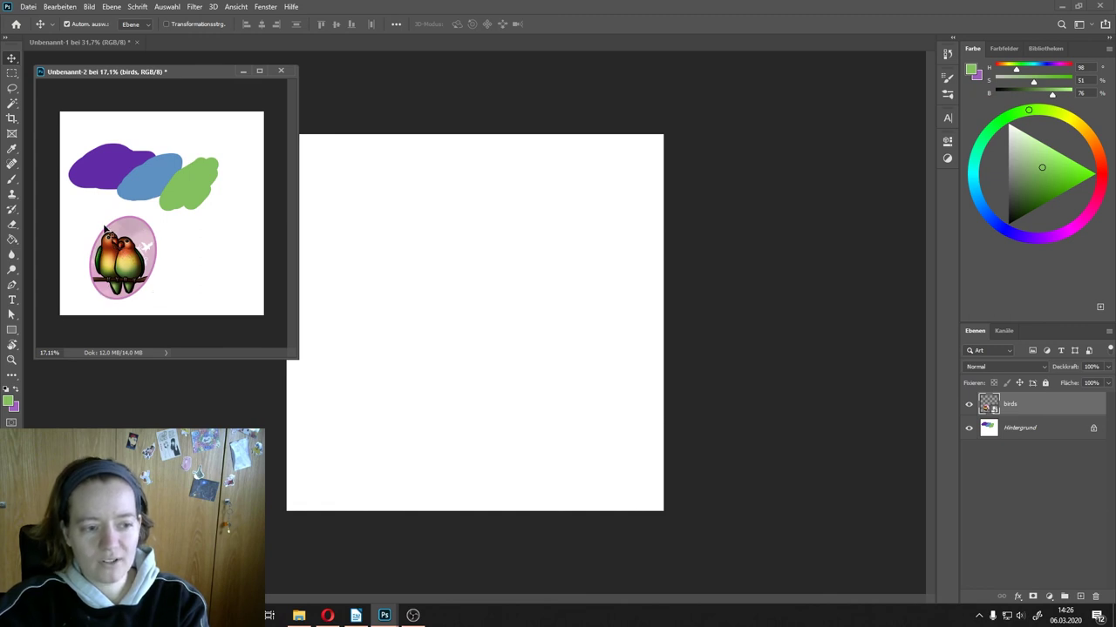
{"action": "left_click_drag", "start_coordinate": [109, 261], "coordinate": [91, 269]}
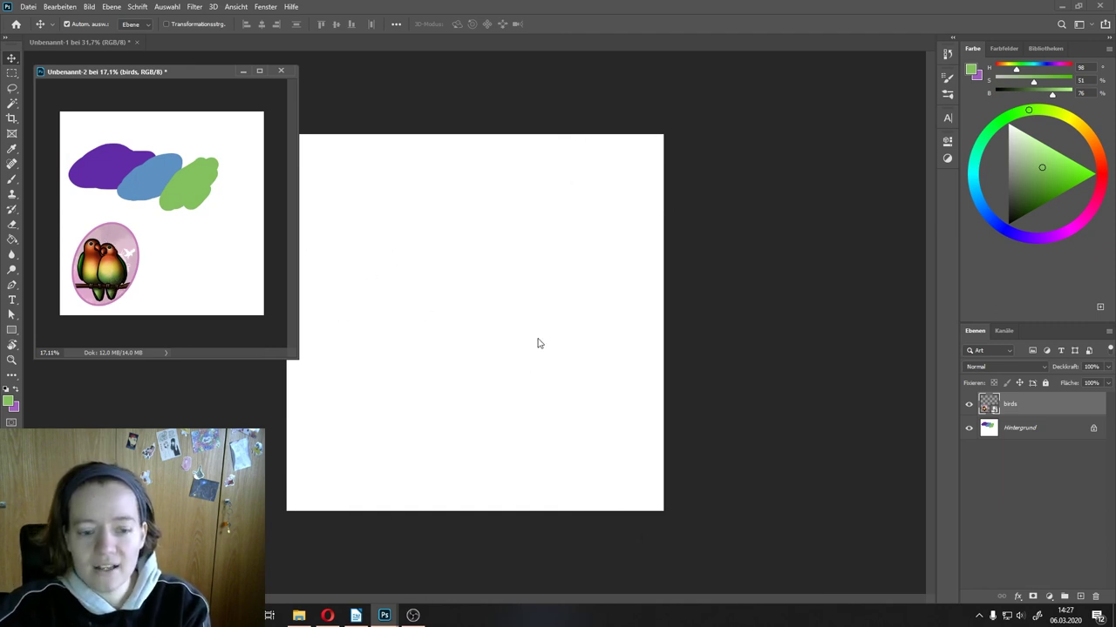
{"action": "left_click_drag", "start_coordinate": [193, 84], "coordinate": [677, 118]}
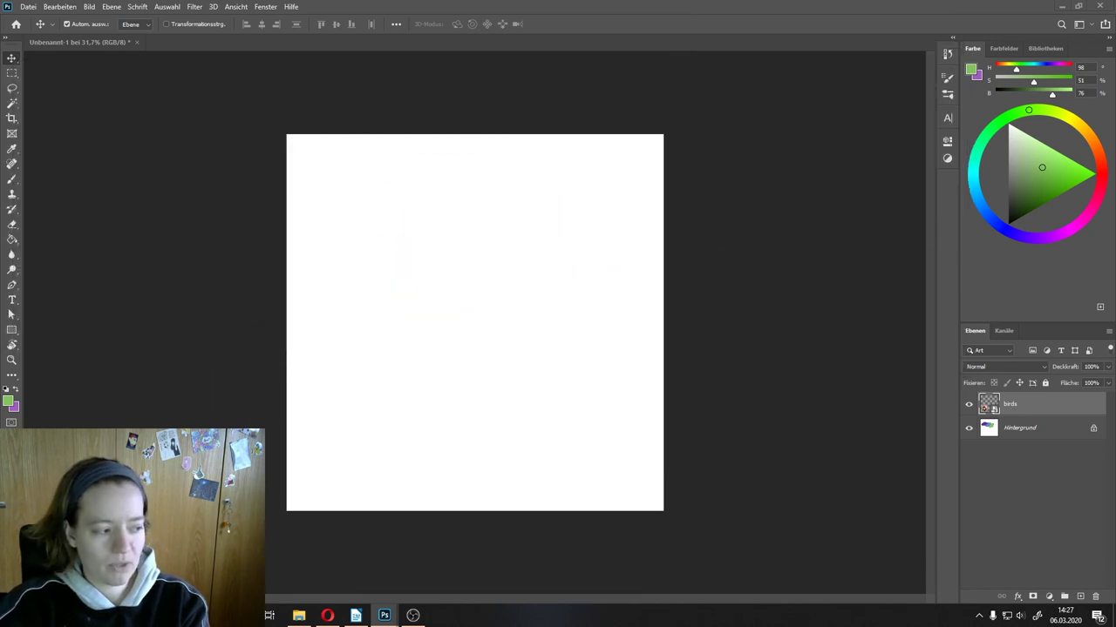
Step: Close Unbenannt-2, answering Nein to discard its changes
{"action": "left_click_drag", "start_coordinate": [160, 105], "coordinate": [186, 73]}
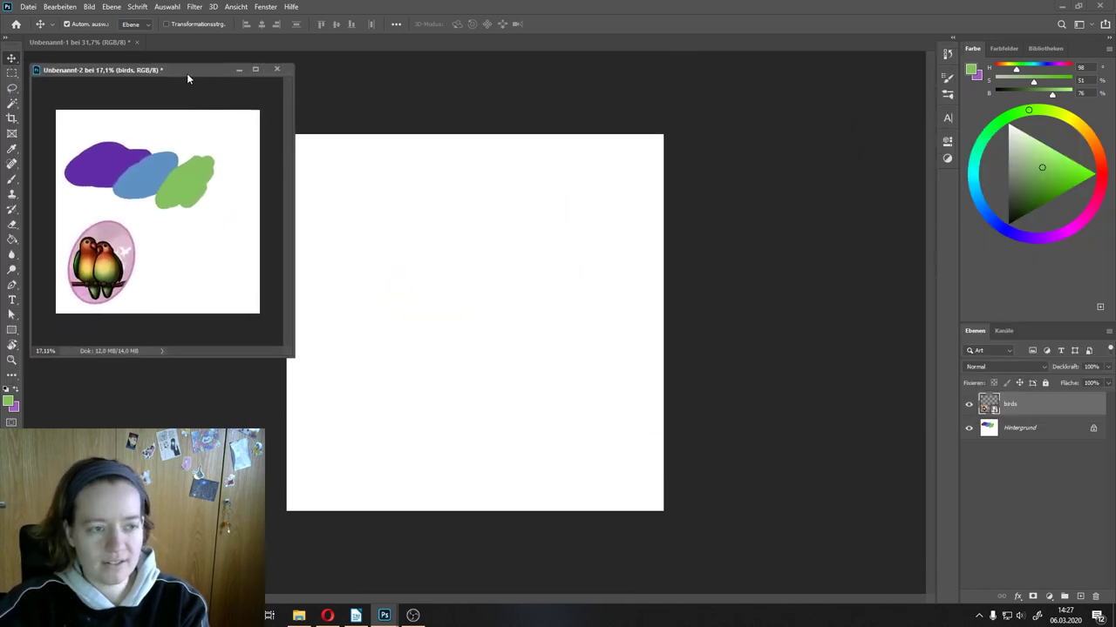
{"action": "left_click", "coordinate": [277, 69]}
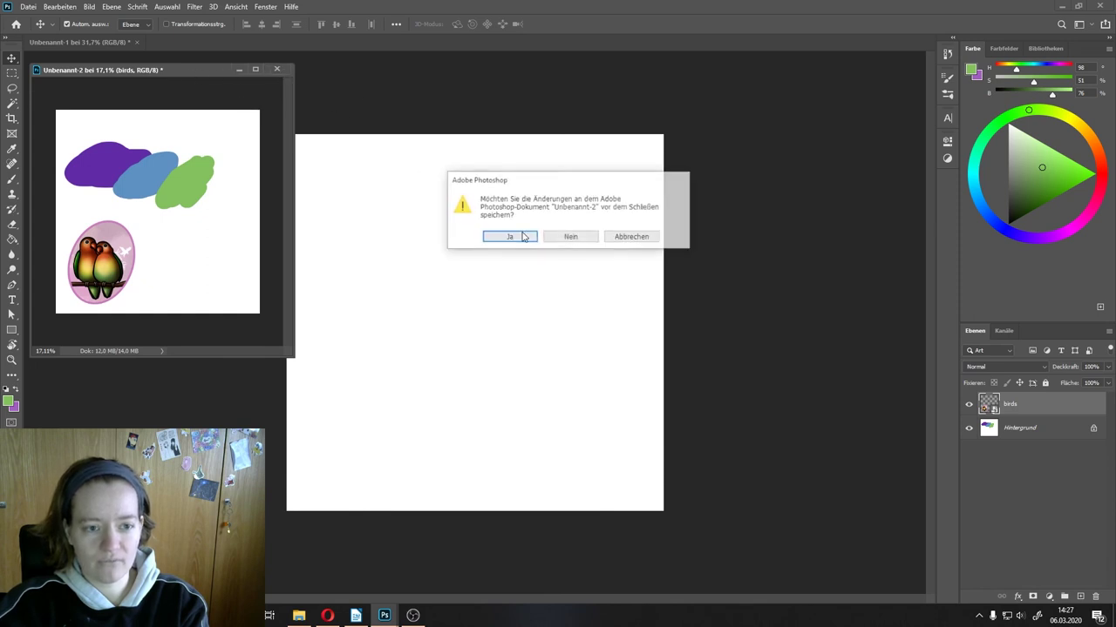
{"action": "left_click", "coordinate": [562, 239]}
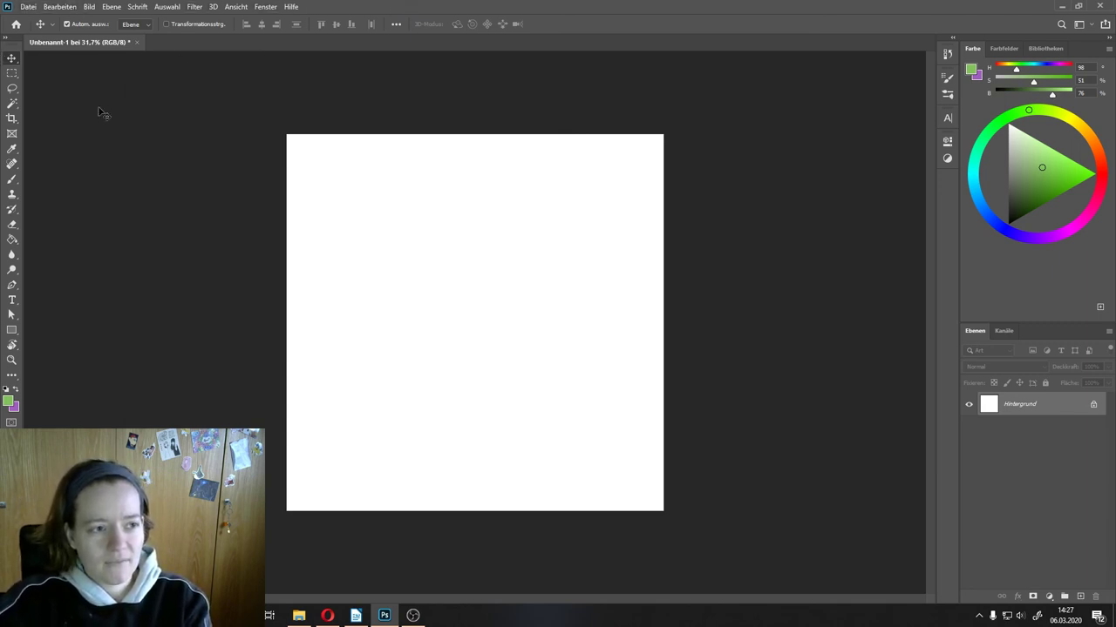
{"action": "left_click", "coordinate": [30, 9]}
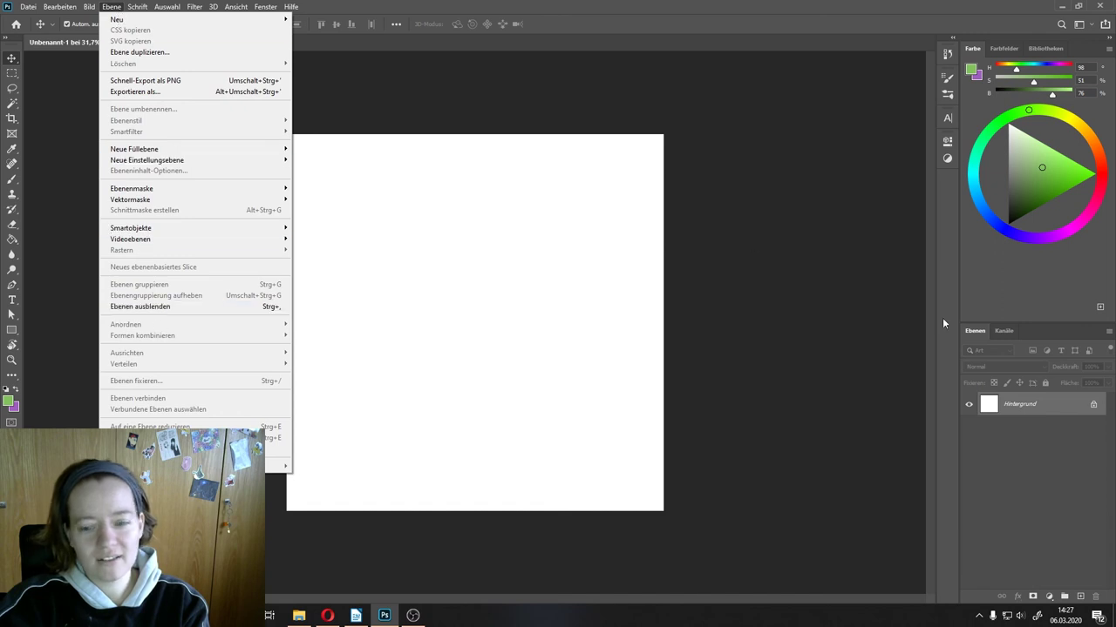
{"action": "left_click", "coordinate": [112, 5]}
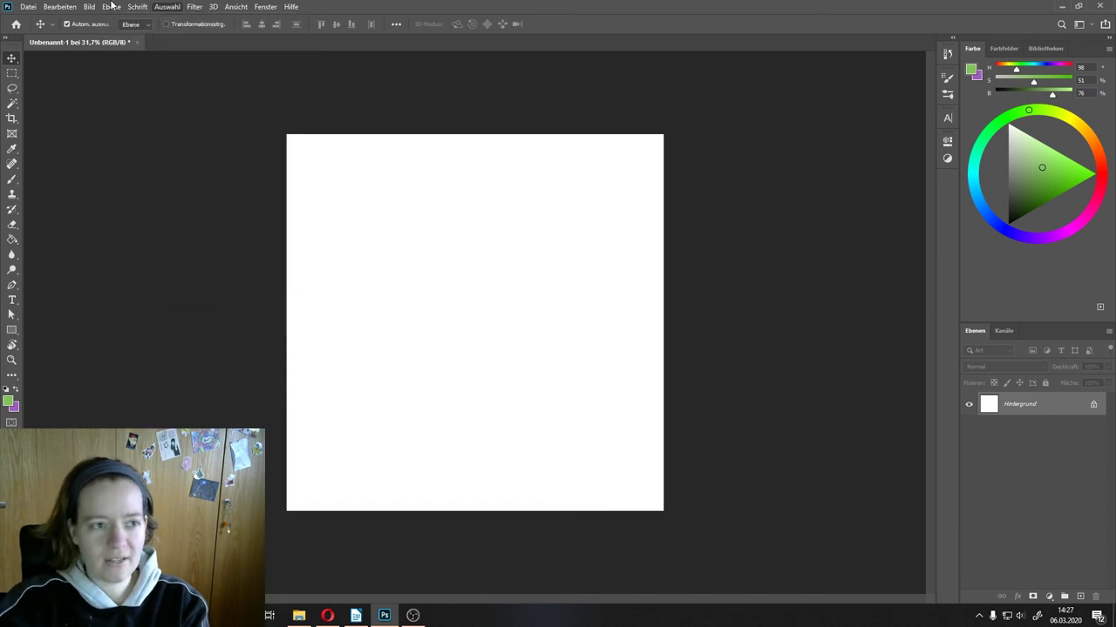
{"action": "left_click", "coordinate": [111, 6]}
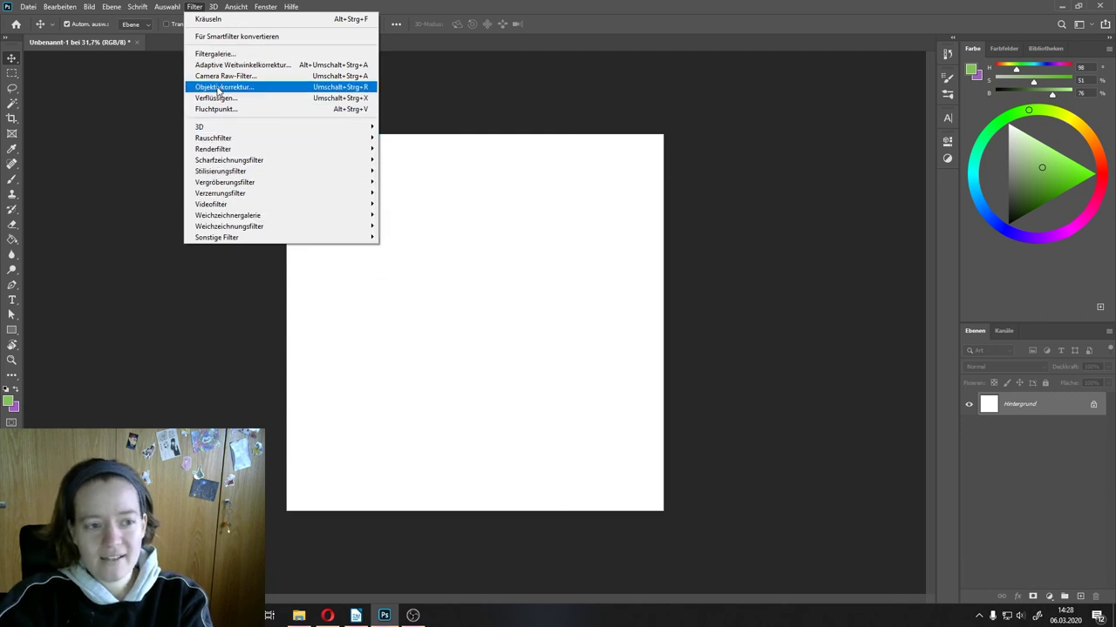
{"action": "left_click", "coordinate": [348, 548]}
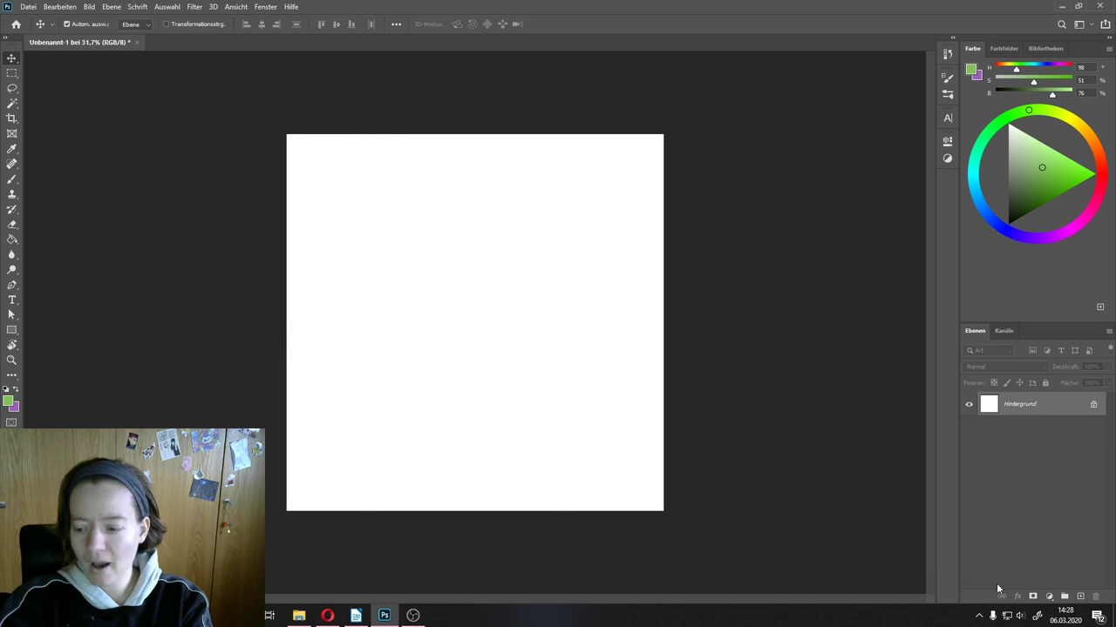
Step: Add an empty Ebene 1 layer and select the cliff photo in the Downloads folder
{"action": "left_click", "coordinate": [1079, 596]}
{"action": "left_click", "coordinate": [298, 616]}
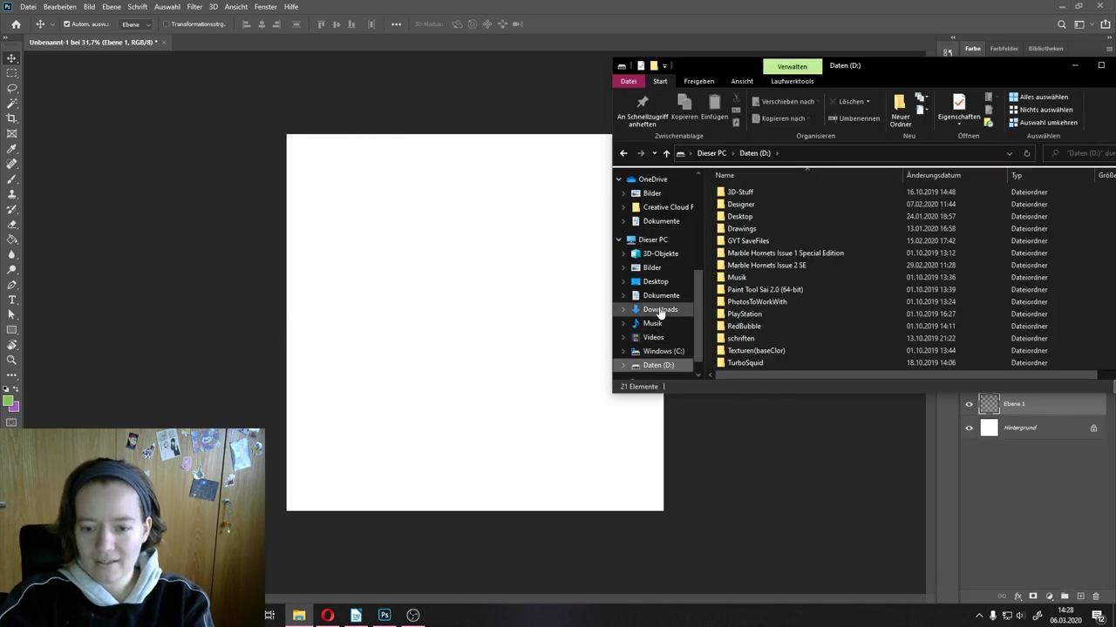
{"action": "left_click", "coordinate": [660, 310]}
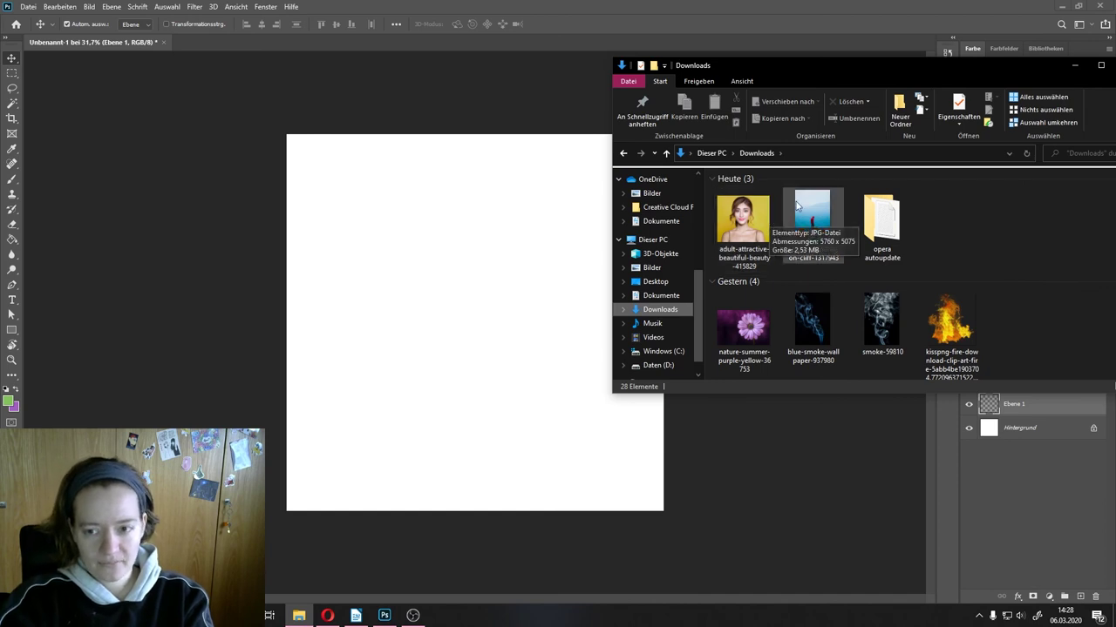
{"action": "left_click", "coordinate": [825, 208]}
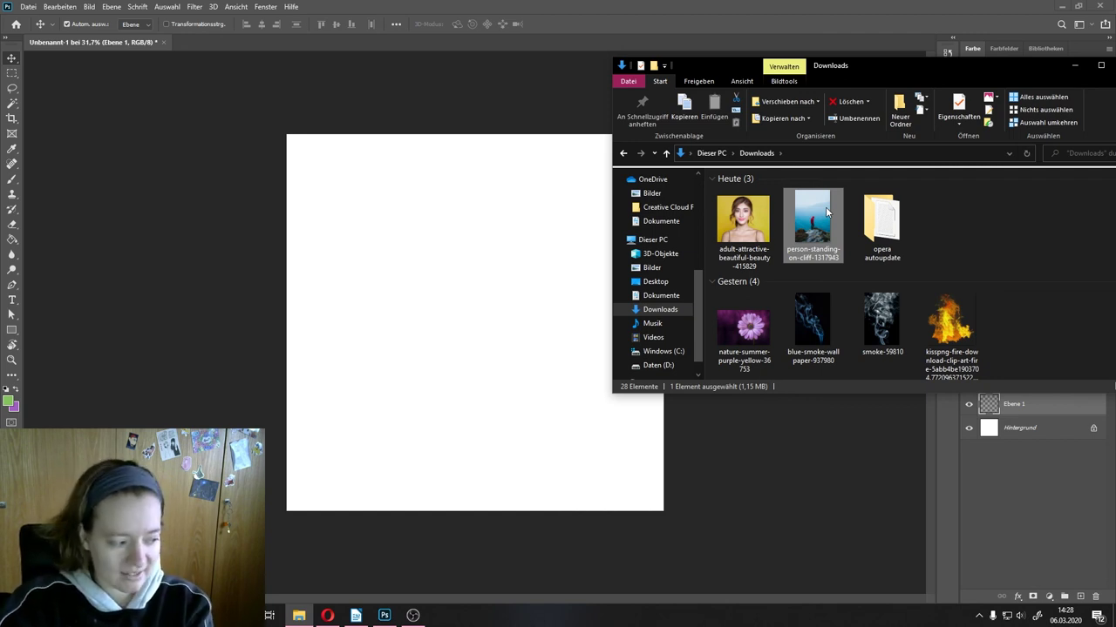
Step: Place the cliff photo onto Unbenannt-1 and commit it
{"action": "left_click_drag", "start_coordinate": [825, 206], "coordinate": [476, 279]}
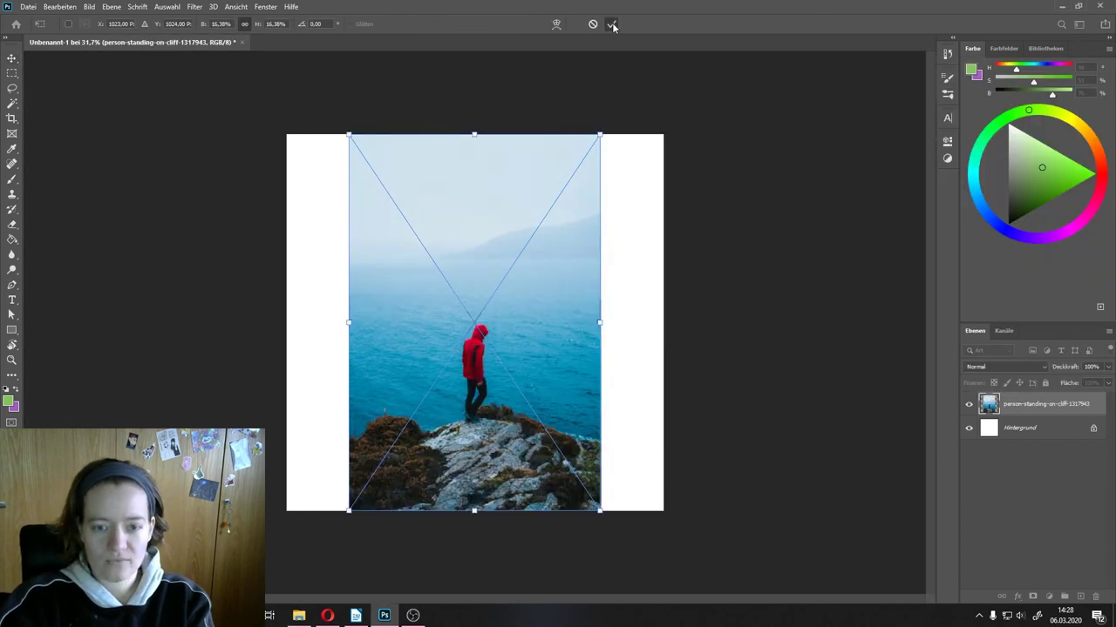
{"action": "left_click", "coordinate": [611, 24]}
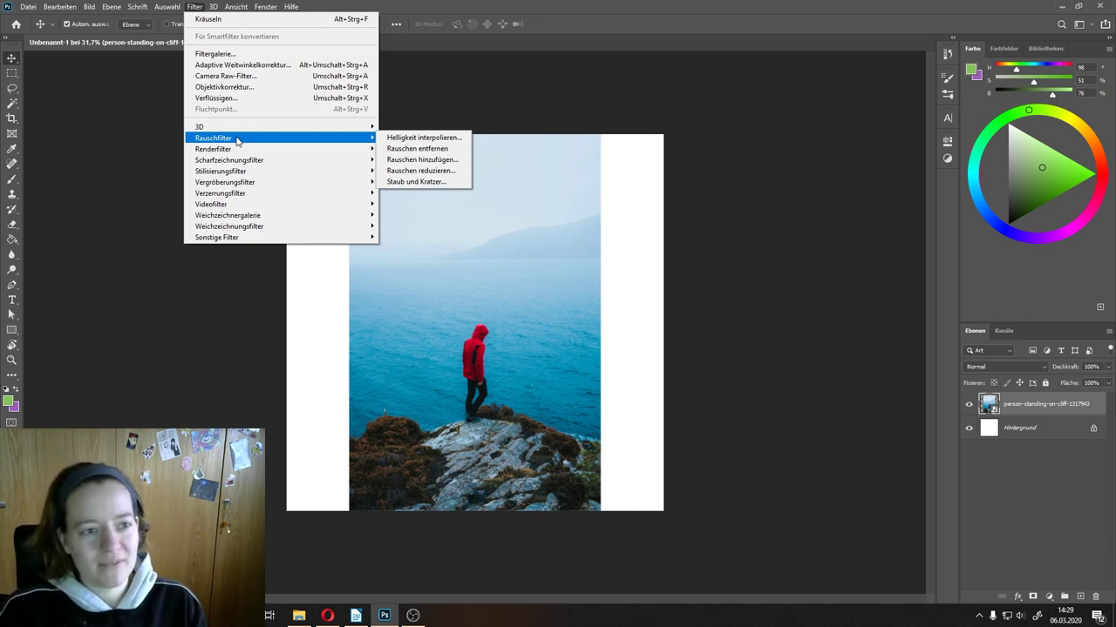
{"action": "mouse_move", "coordinate": [220, 171]}
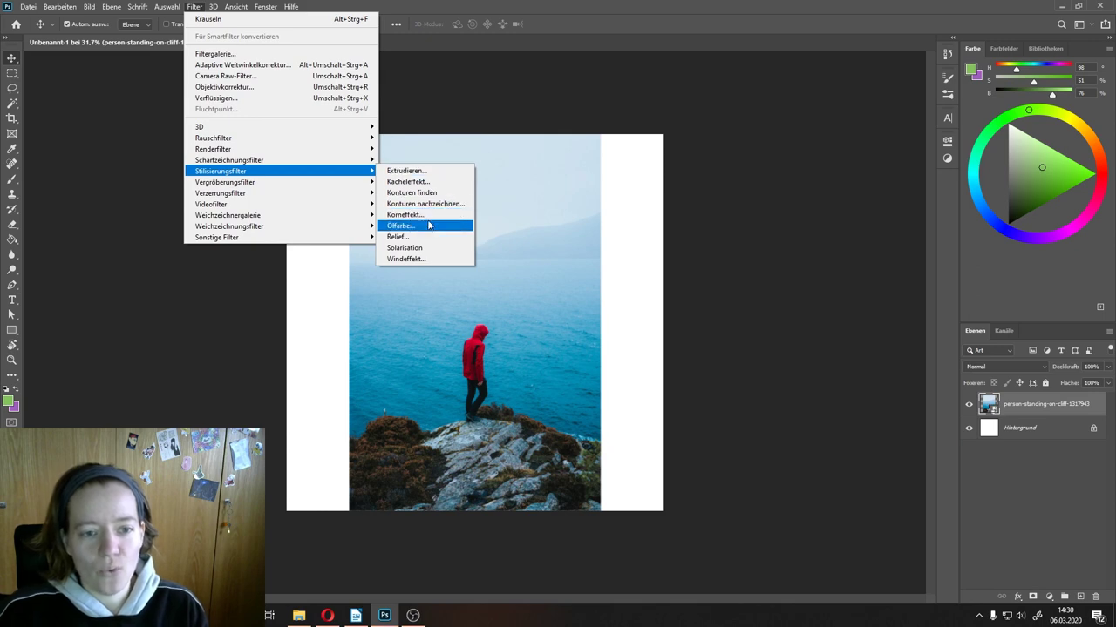
Step: Preview Ölfarbe with Stilisierung 4,2, Reinheit 6,0 and Skalierung 6,6
{"action": "left_click", "coordinate": [429, 226]}
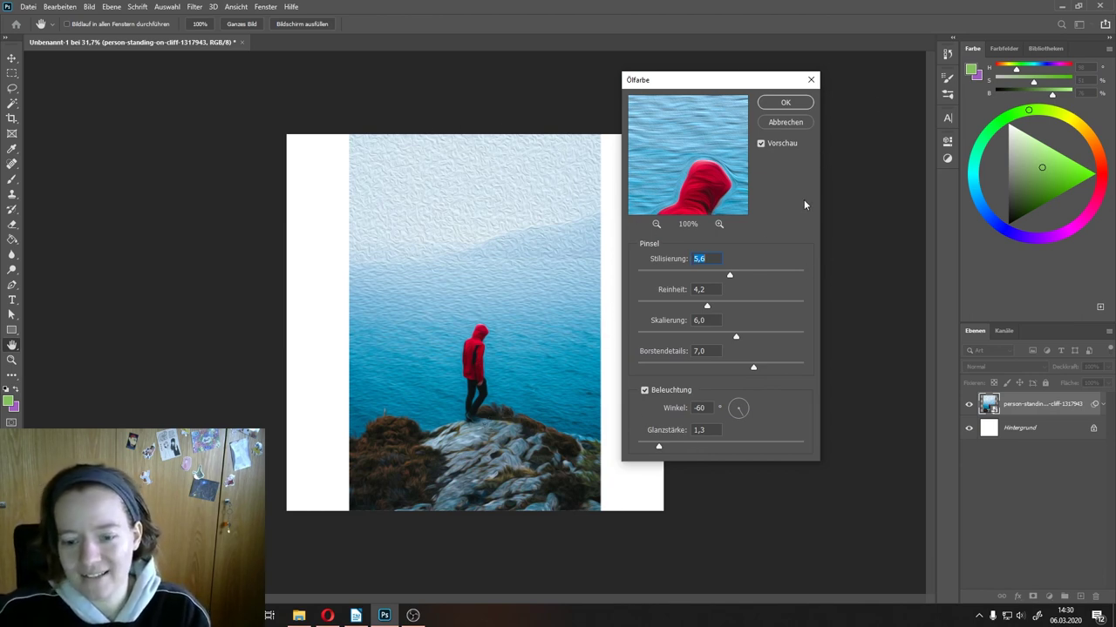
{"action": "left_click_drag", "start_coordinate": [730, 275], "coordinate": [723, 275]}
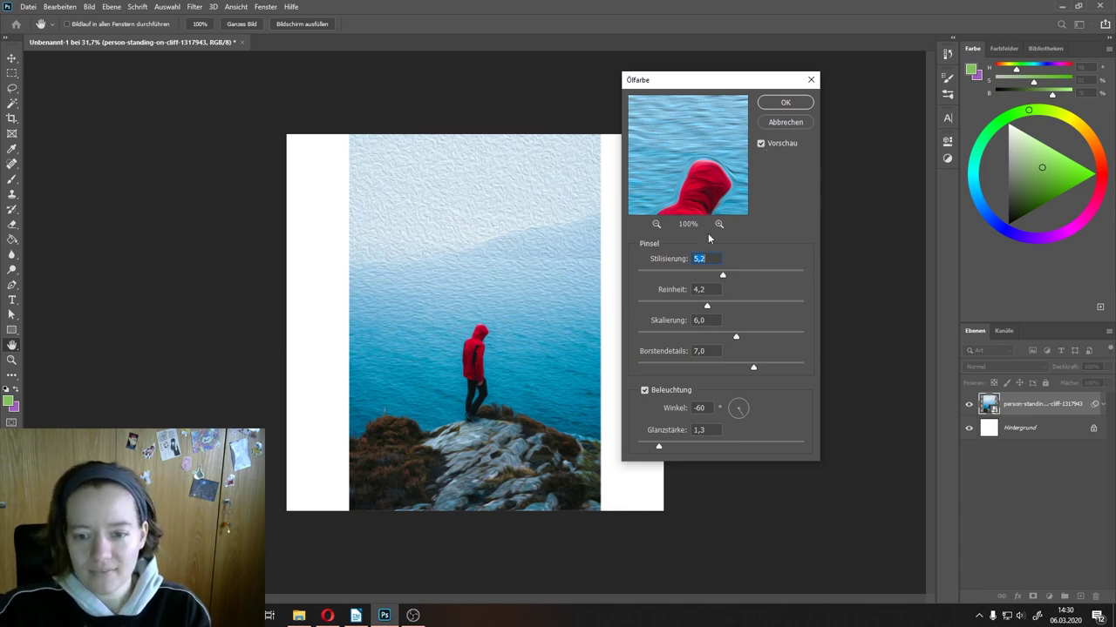
{"action": "left_click", "coordinate": [760, 144]}
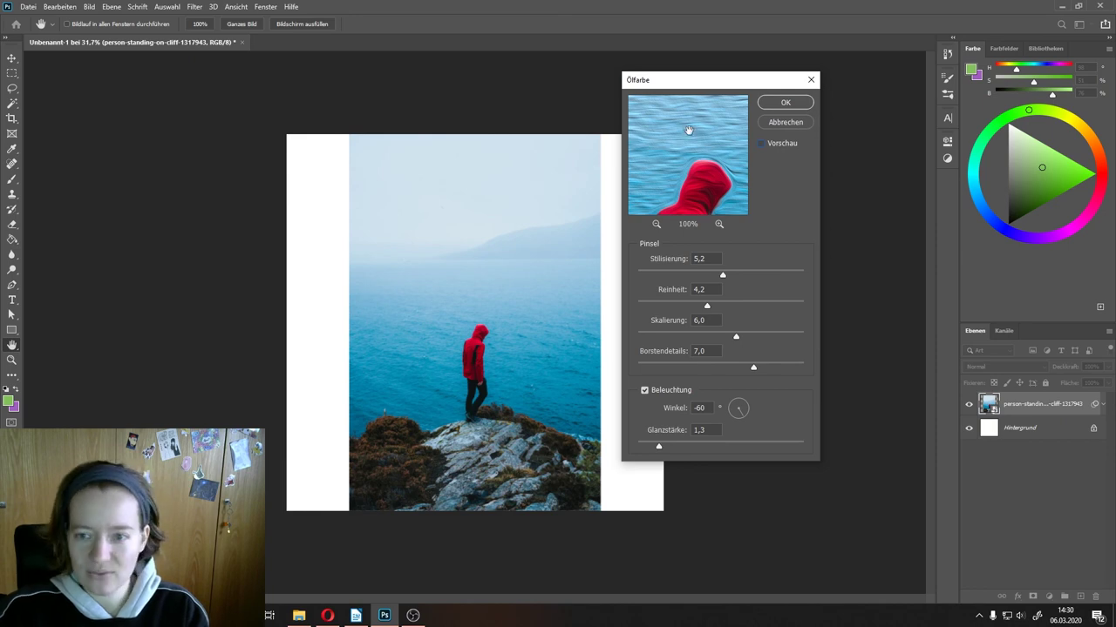
{"action": "left_click", "coordinate": [761, 143]}
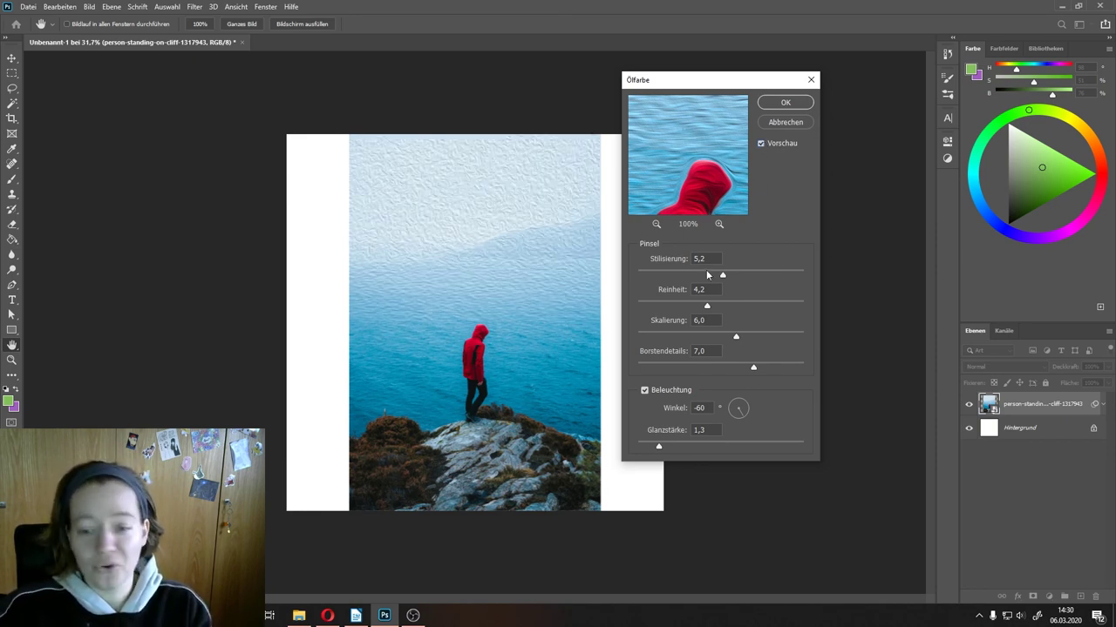
{"action": "left_click_drag", "start_coordinate": [707, 306], "coordinate": [736, 307]}
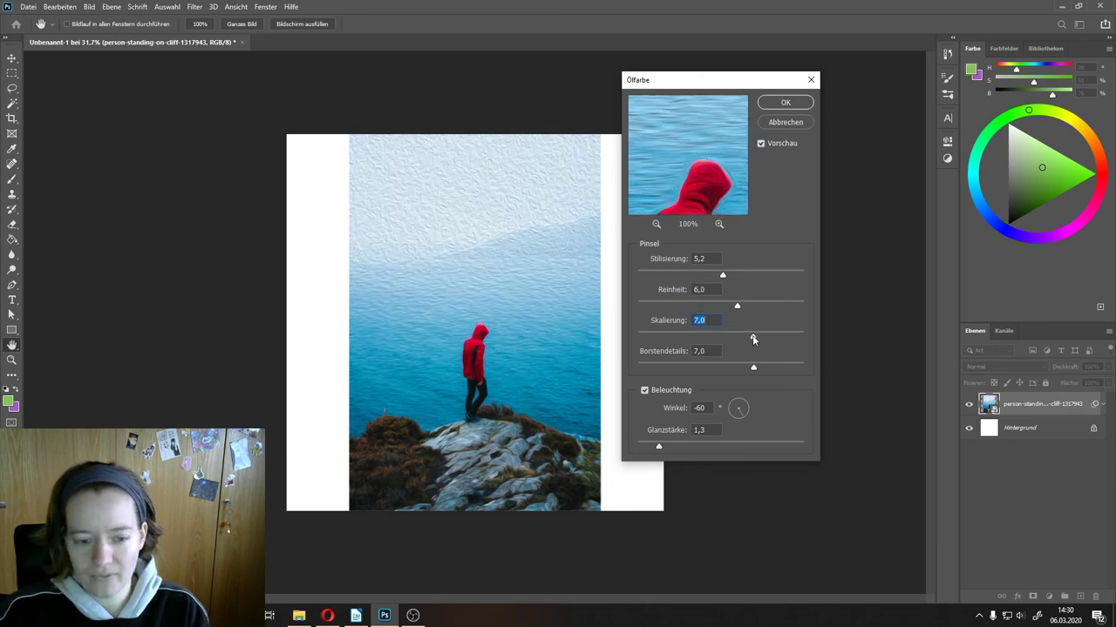
{"action": "mouse_move", "coordinate": [736, 337]}
{"action": "left_mouse_down"}
{"action": "mouse_move", "coordinate": [712, 340]}
{"action": "mouse_move", "coordinate": [746, 334]}
{"action": "left_mouse_up"}
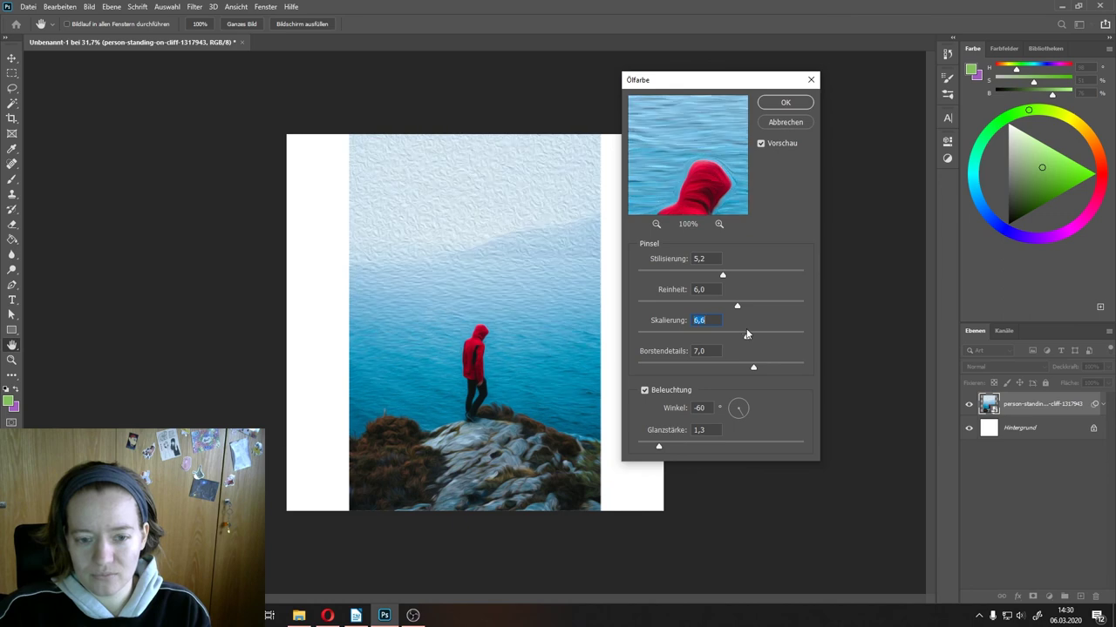
{"action": "left_click", "coordinate": [706, 277]}
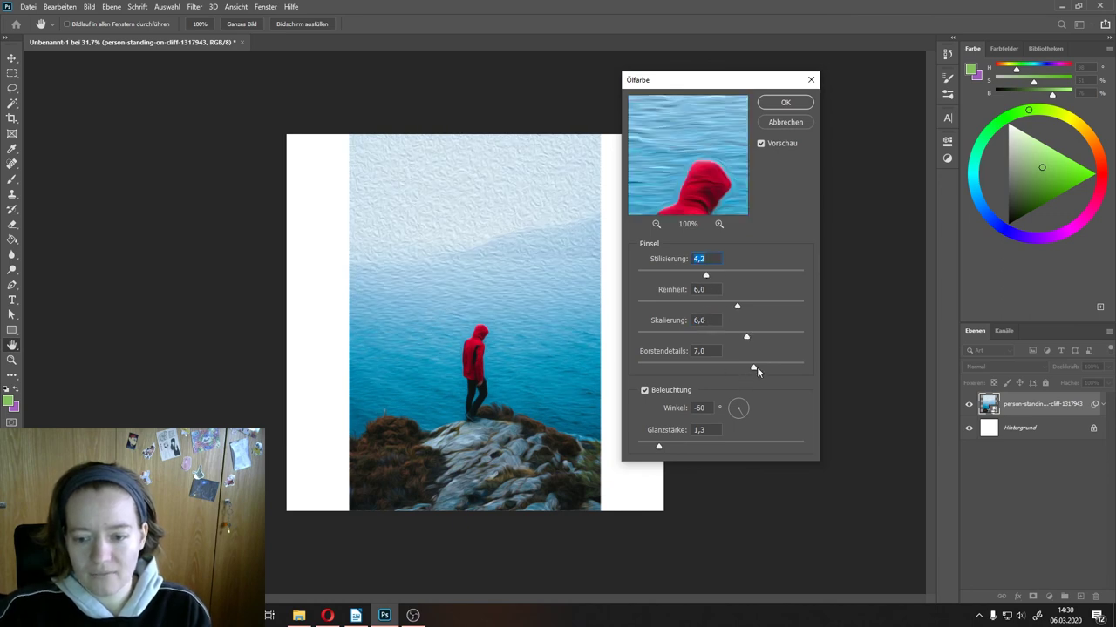
Step: Set Borstendetails 8,2, angle -82° and Glanzstärke 2,9, then apply Ölfarbe
{"action": "left_click_drag", "start_coordinate": [720, 367], "coordinate": [773, 367]}
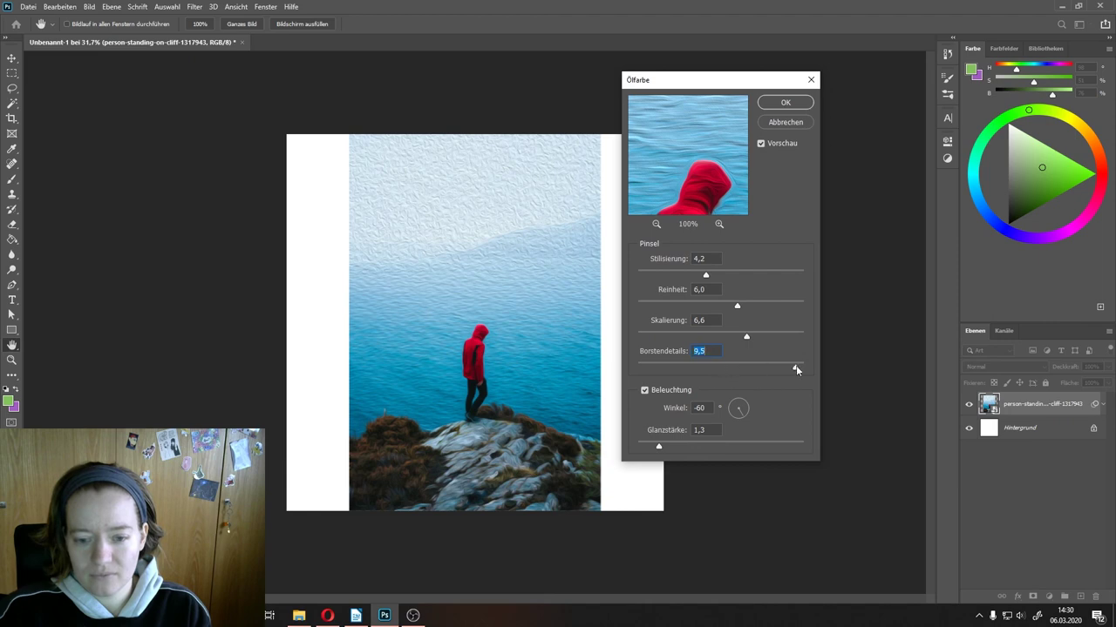
{"action": "left_click_drag", "start_coordinate": [739, 415], "coordinate": [745, 416]}
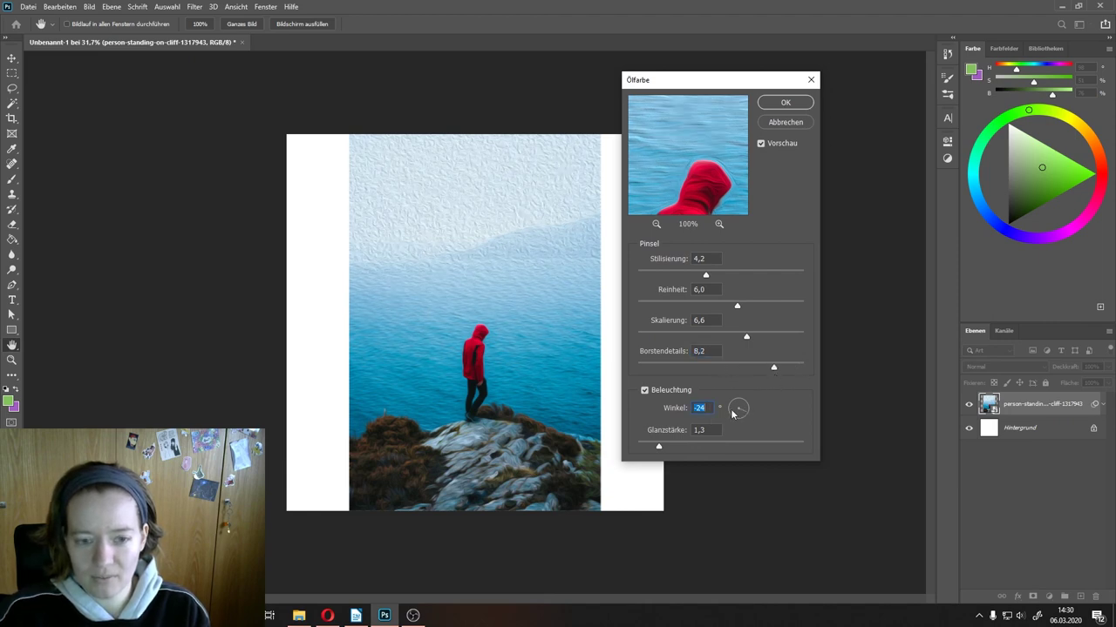
{"action": "left_click_drag", "start_coordinate": [732, 414], "coordinate": [739, 415]}
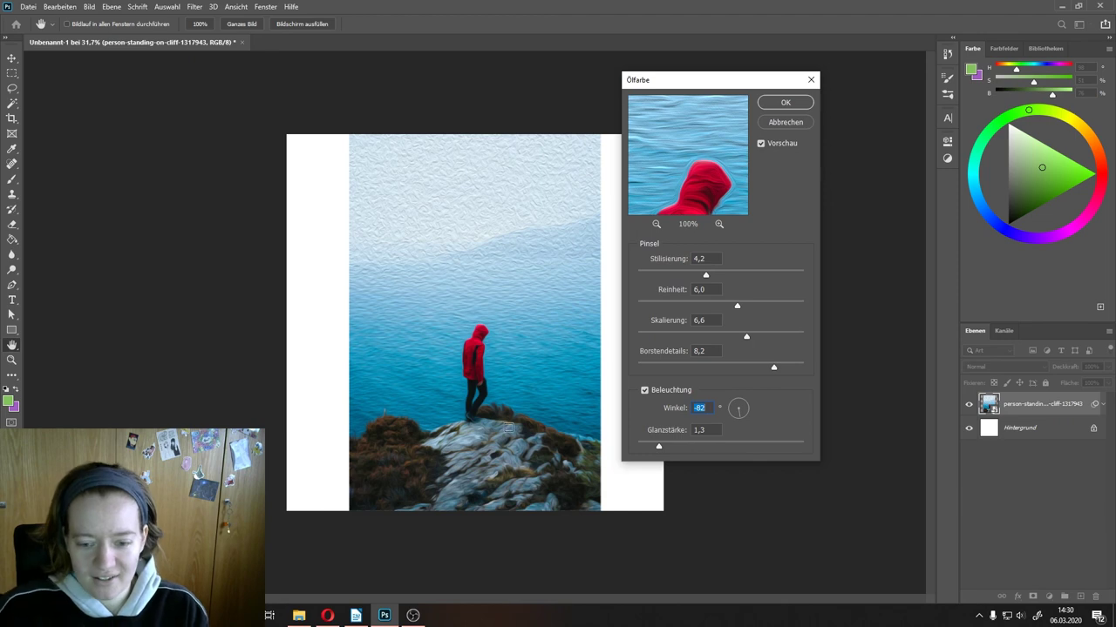
{"action": "left_click_drag", "start_coordinate": [661, 446], "coordinate": [740, 447]}
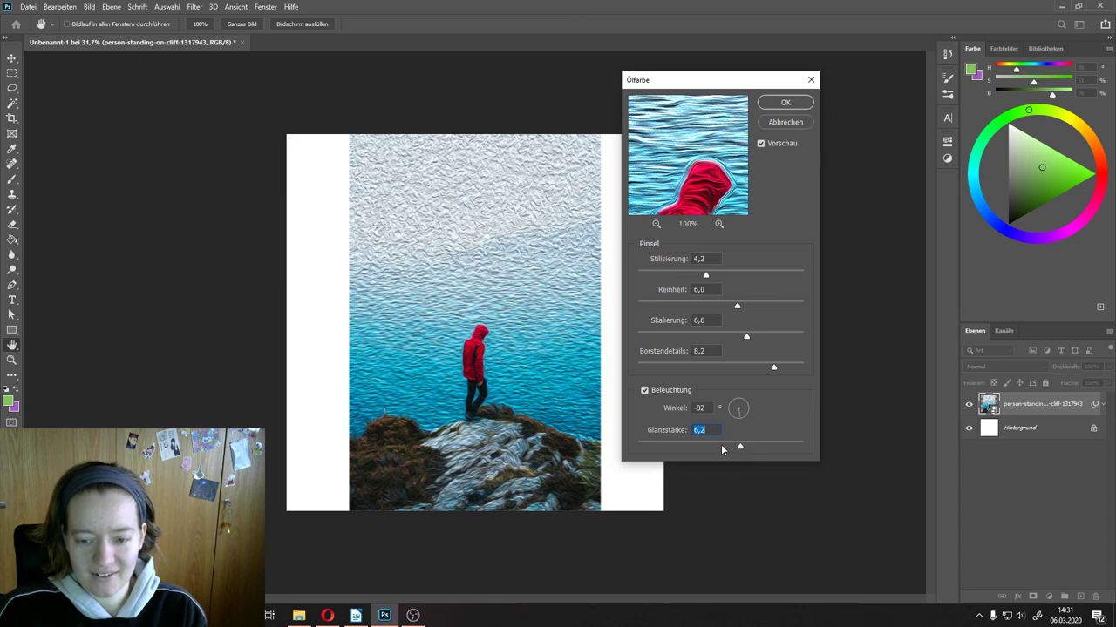
{"action": "left_click", "coordinate": [704, 446]}
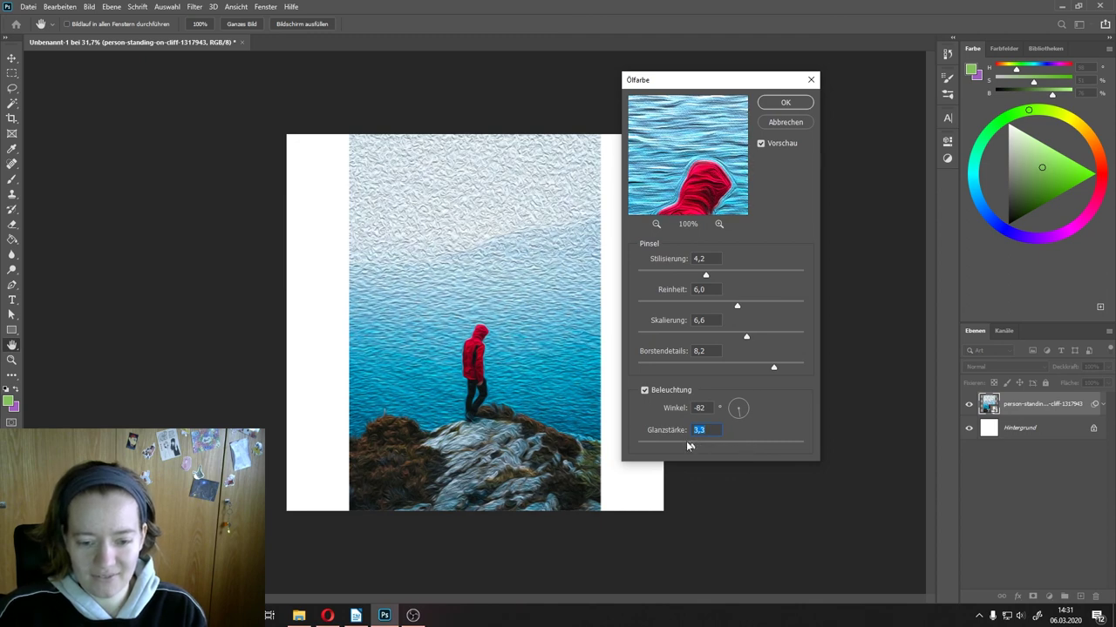
{"action": "left_click", "coordinate": [781, 103]}
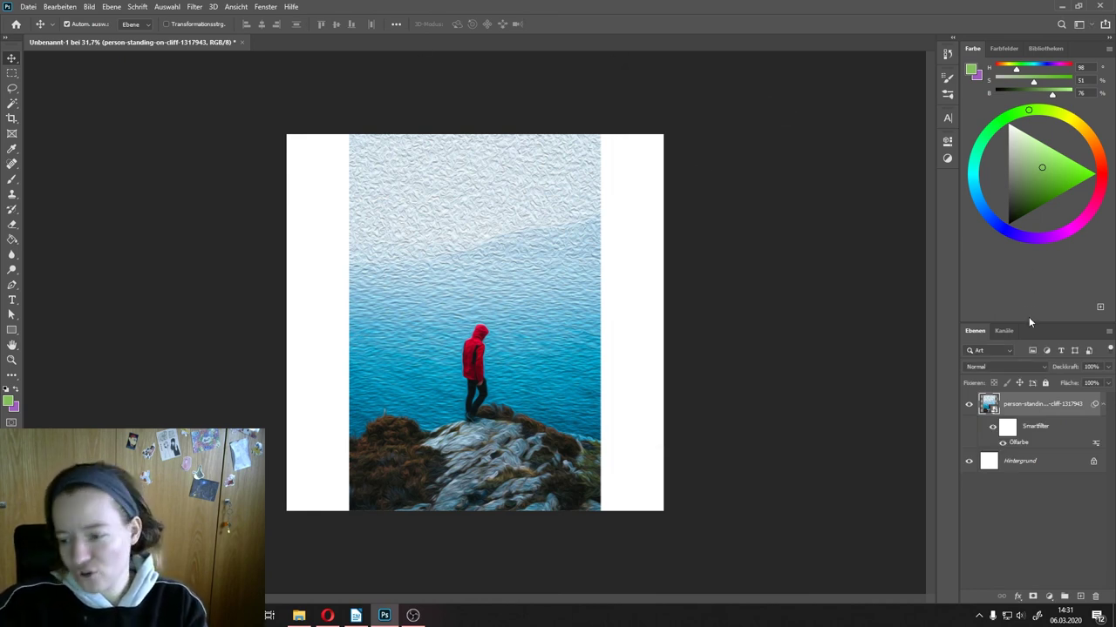
Step: Reopen the Ölfarbe smart filter and change its Stilisierung to 5,8
{"action": "left_click", "coordinate": [1003, 444]}
{"action": "left_click", "coordinate": [1002, 444]}
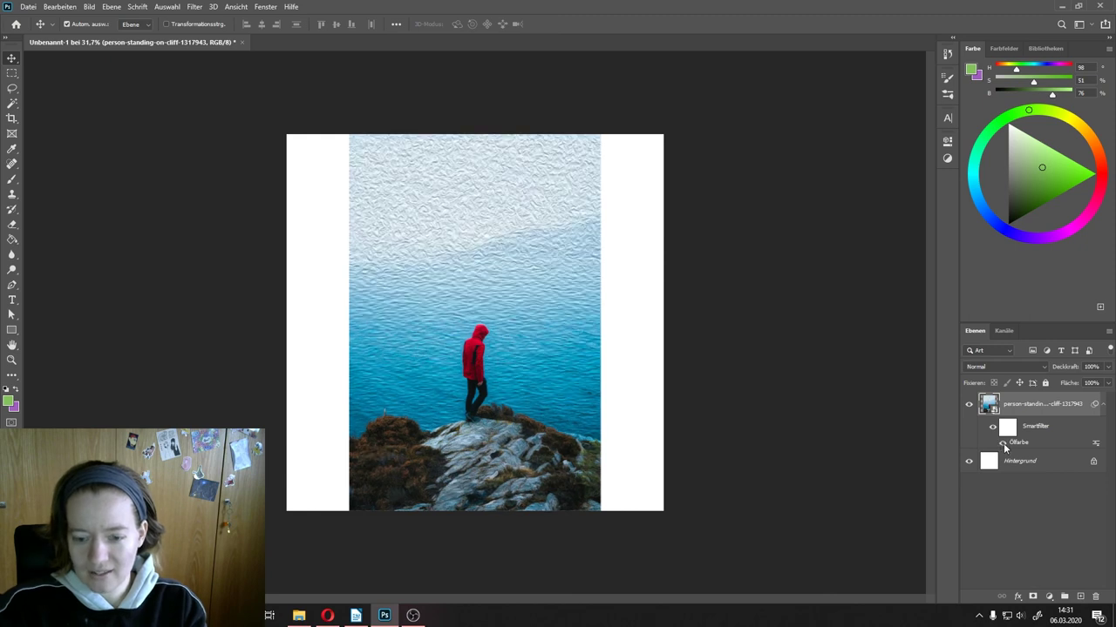
{"action": "double_click", "coordinate": [1019, 444]}
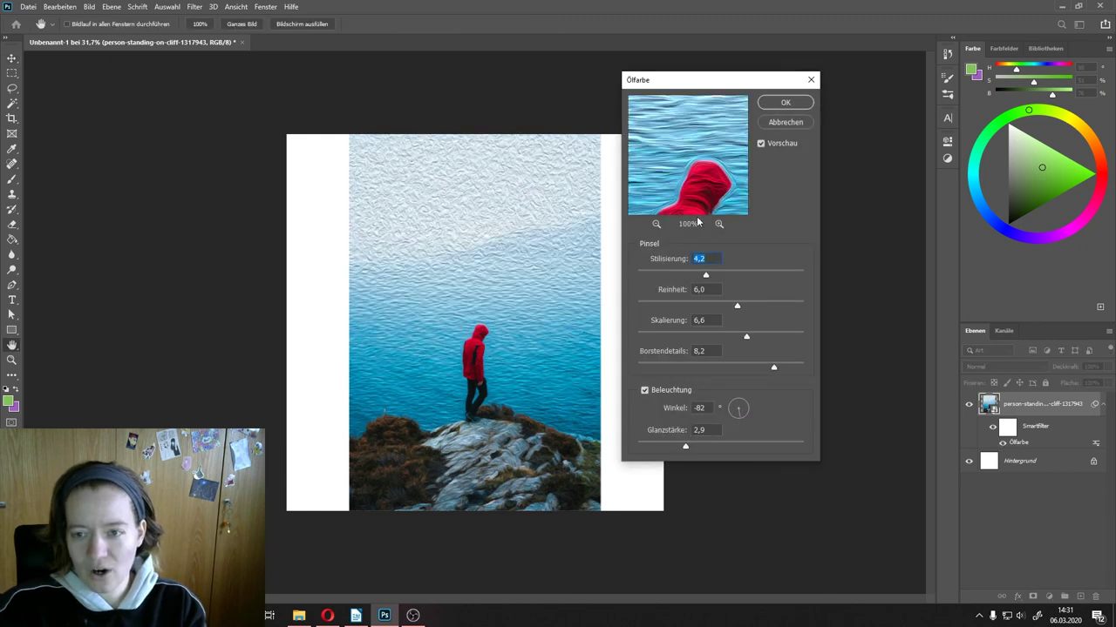
{"action": "key", "text": "Down"}
{"action": "key", "text": "Down"}
{"action": "key", "text": "Down"}
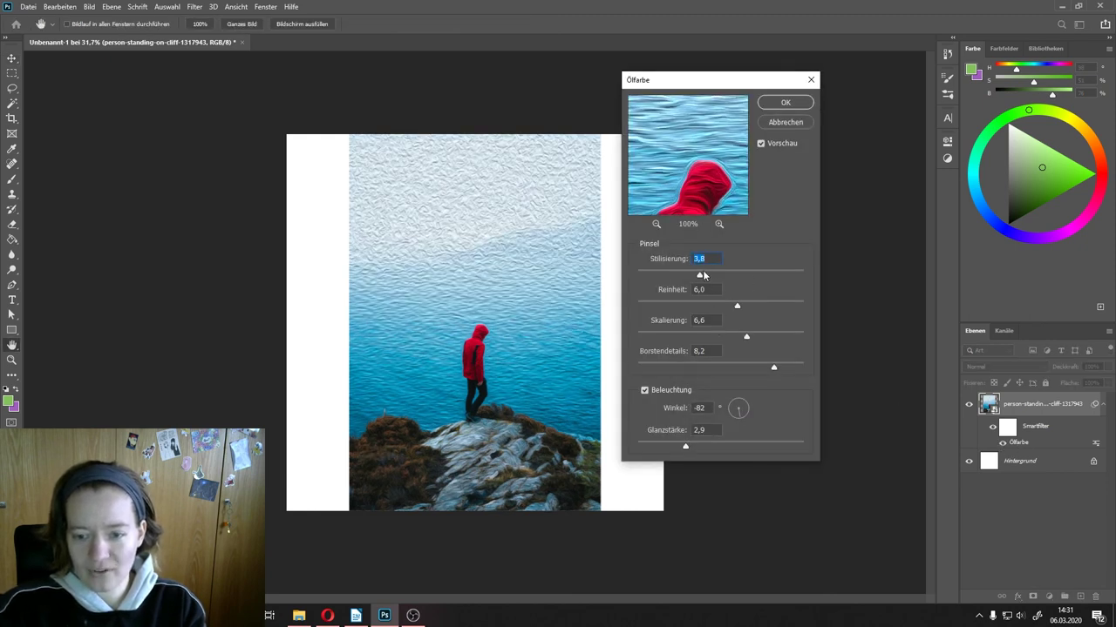
{"action": "left_click_drag", "start_coordinate": [703, 275], "coordinate": [692, 280]}
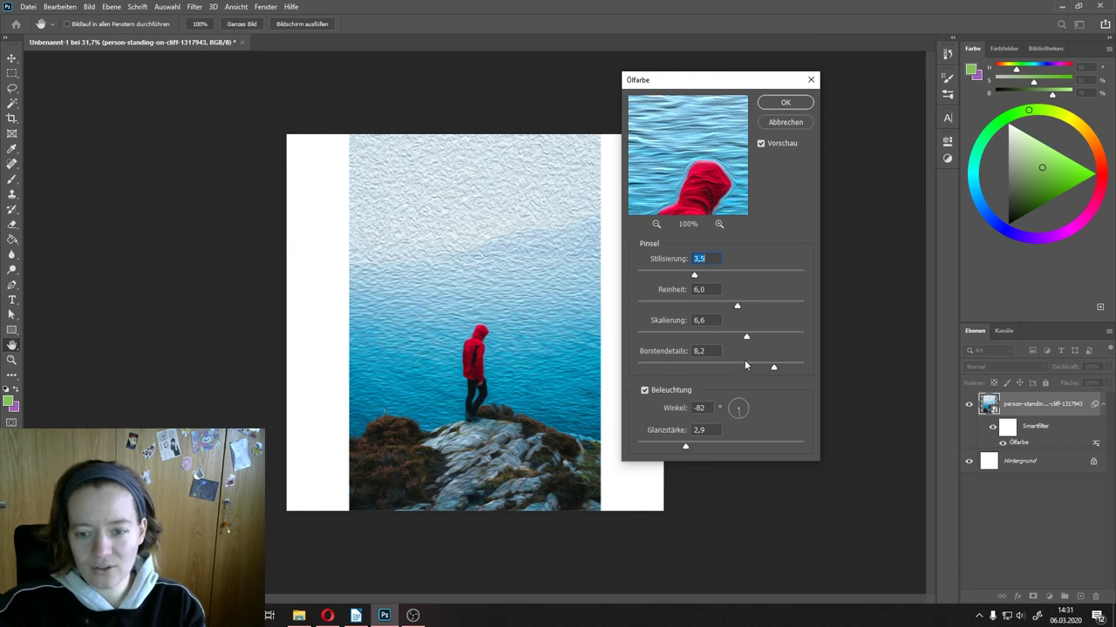
{"action": "left_click", "coordinate": [733, 272]}
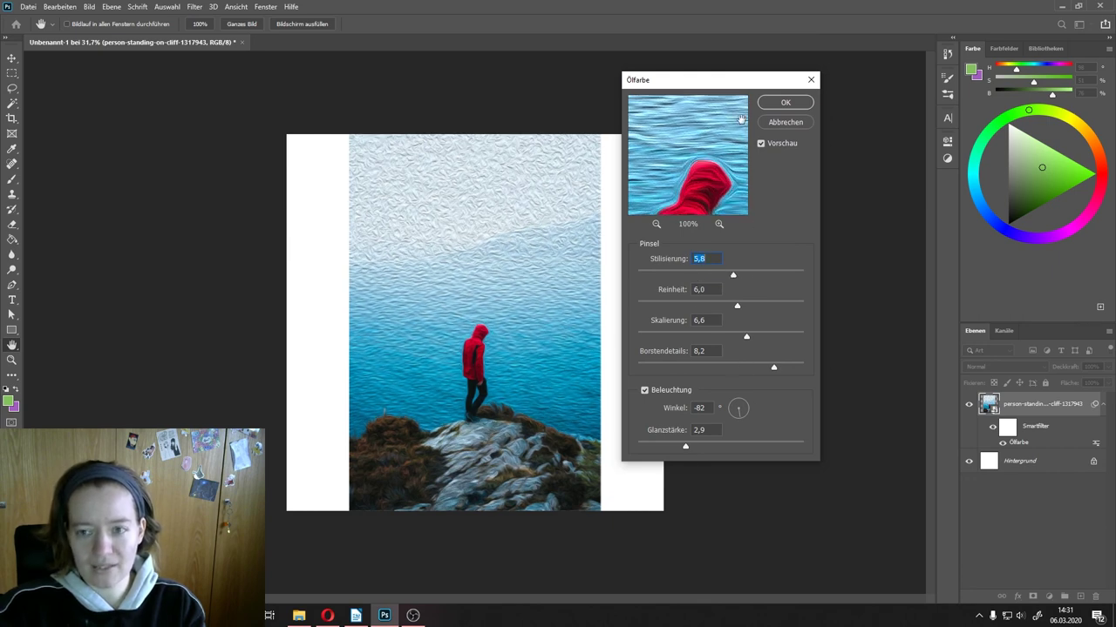
{"action": "left_click", "coordinate": [767, 104]}
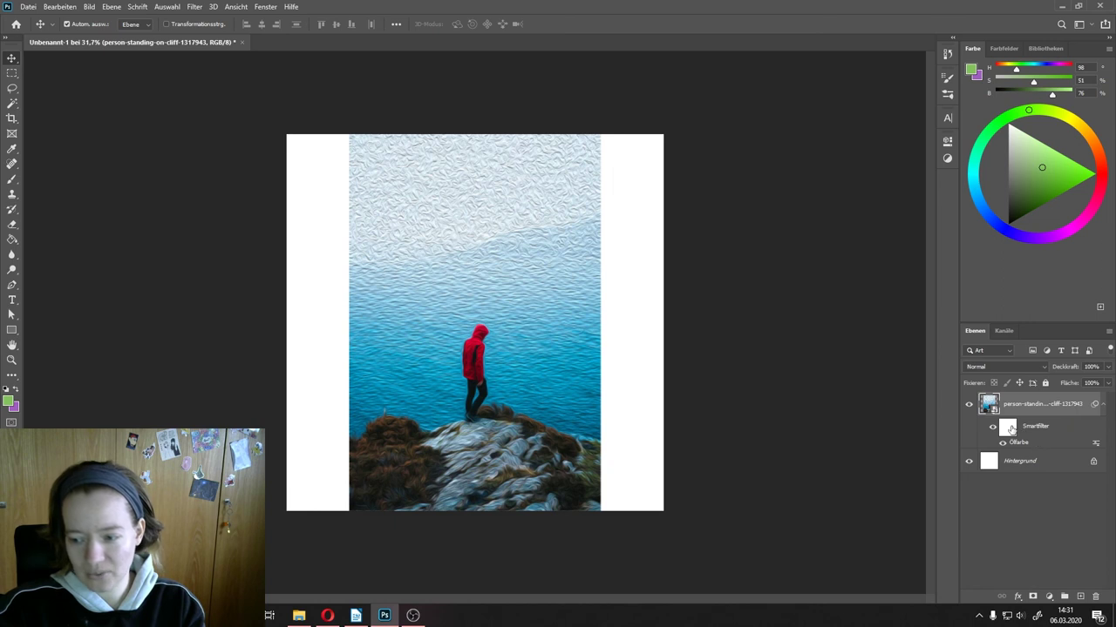
Step: Target the filter mask with default black/white colours and the Brush tool
{"action": "left_click", "coordinate": [1008, 427]}
{"action": "key", "text": "d"}
{"action": "key", "text": "b"}
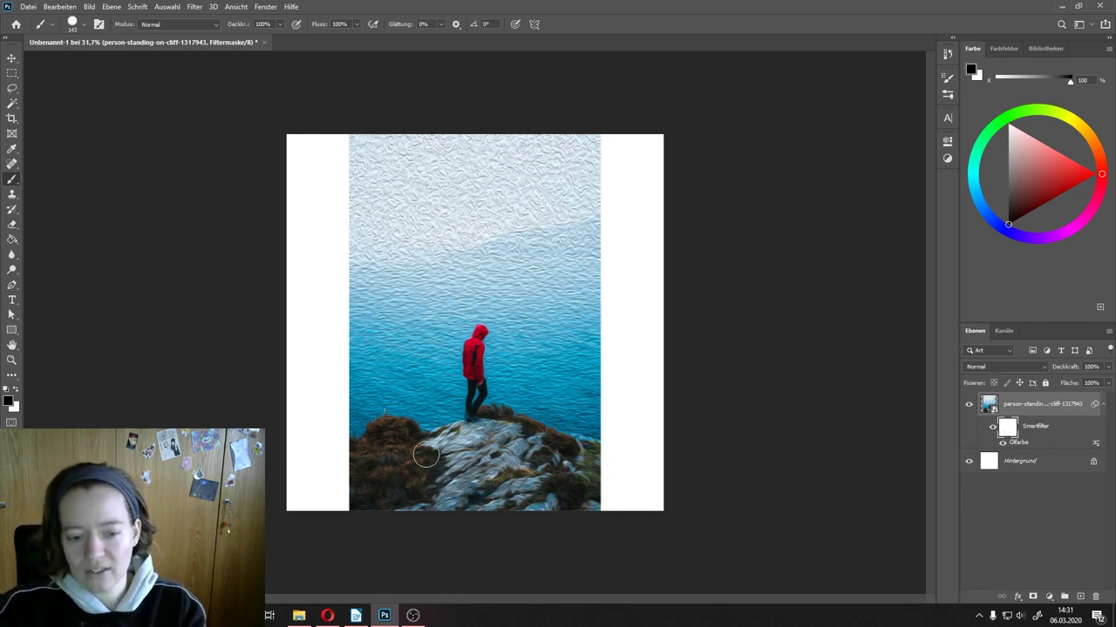
Step: Paint black on the filter mask over the sky and horizon water to remove the oil-paint texture
{"action": "mouse_move", "coordinate": [451, 186]}
{"action": "left_mouse_down"}
{"action": "mouse_move", "coordinate": [387, 154]}
{"action": "mouse_move", "coordinate": [653, 169]}
{"action": "mouse_move", "coordinate": [449, 247]}
{"action": "mouse_move", "coordinate": [323, 201]}
{"action": "mouse_move", "coordinate": [392, 262]}
{"action": "mouse_move", "coordinate": [363, 235]}
{"action": "mouse_move", "coordinate": [572, 194]}
{"action": "mouse_move", "coordinate": [558, 253]}
{"action": "mouse_move", "coordinate": [592, 211]}
{"action": "mouse_move", "coordinate": [610, 216]}
{"action": "left_mouse_up"}
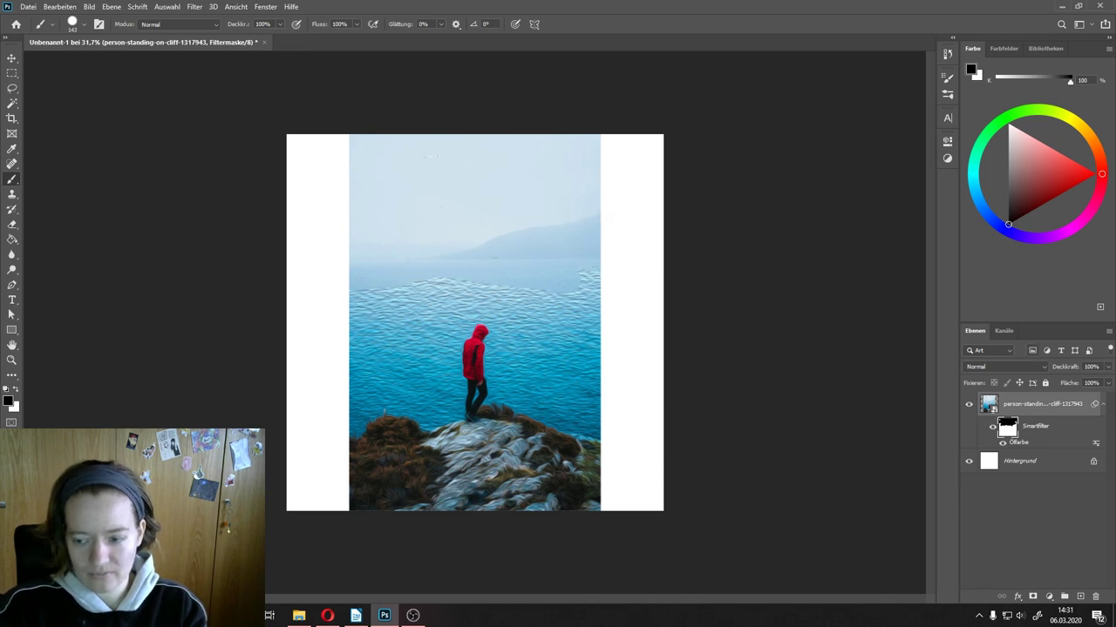
{"action": "mouse_move", "coordinate": [490, 263]}
{"action": "left_mouse_down"}
{"action": "mouse_move", "coordinate": [567, 251]}
{"action": "mouse_move", "coordinate": [670, 339]}
{"action": "left_mouse_up"}
{"action": "left_click_drag", "start_coordinate": [341, 287], "coordinate": [610, 304]}
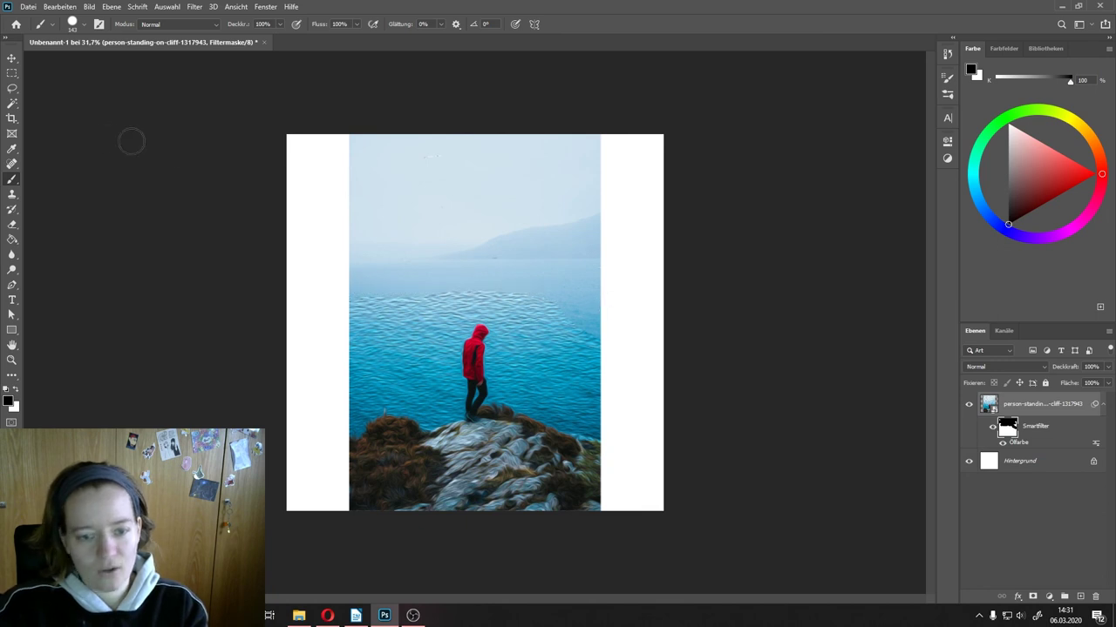
Step: Turn on airbrush build-up and switch to a soft round brush enlarged to 448 px
{"action": "right_click", "coordinate": [11, 180]}
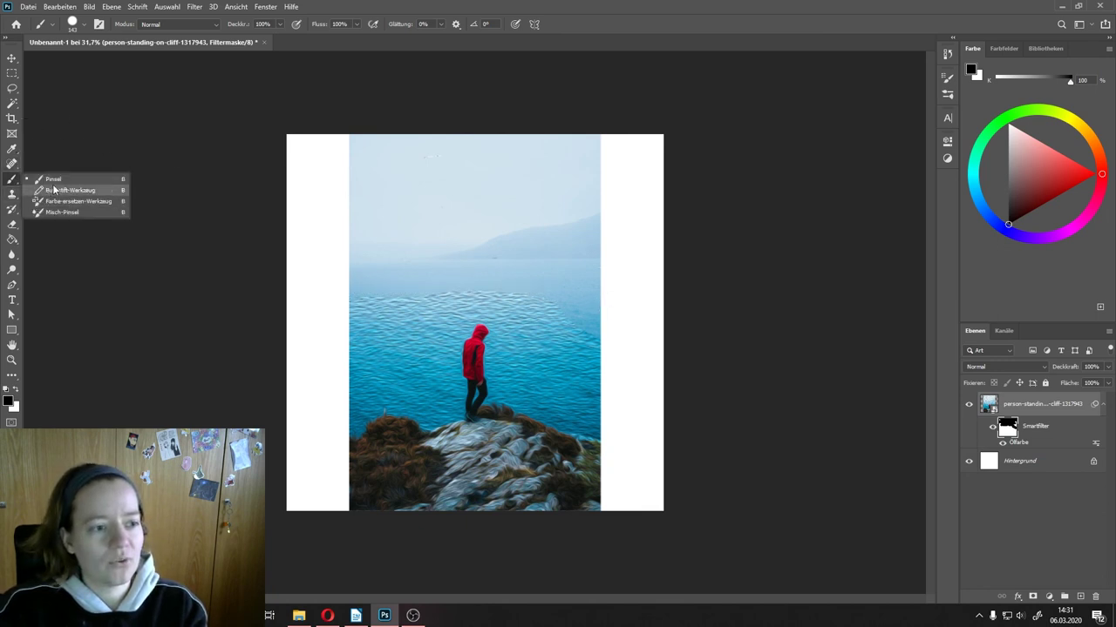
{"action": "left_click", "coordinate": [297, 26]}
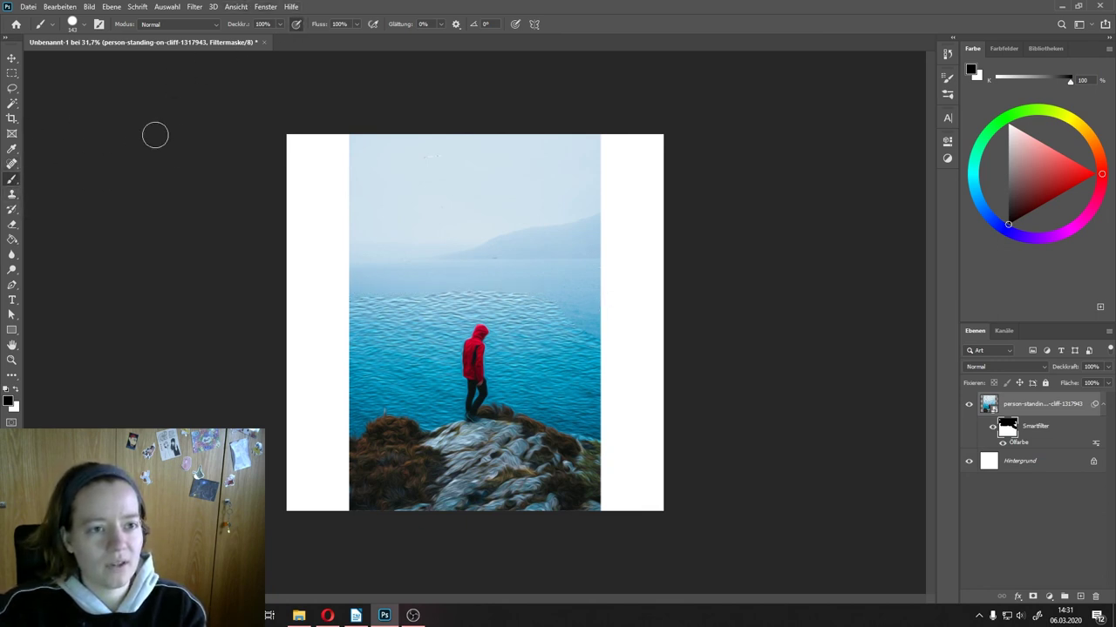
{"action": "right_click", "coordinate": [13, 179]}
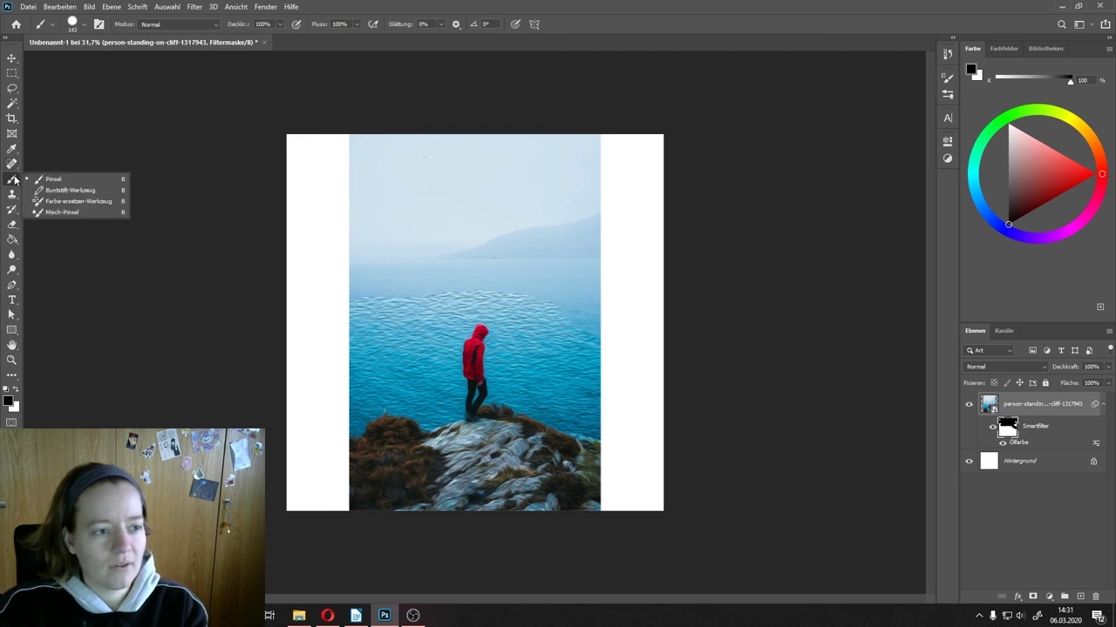
{"action": "right_click", "coordinate": [104, 103]}
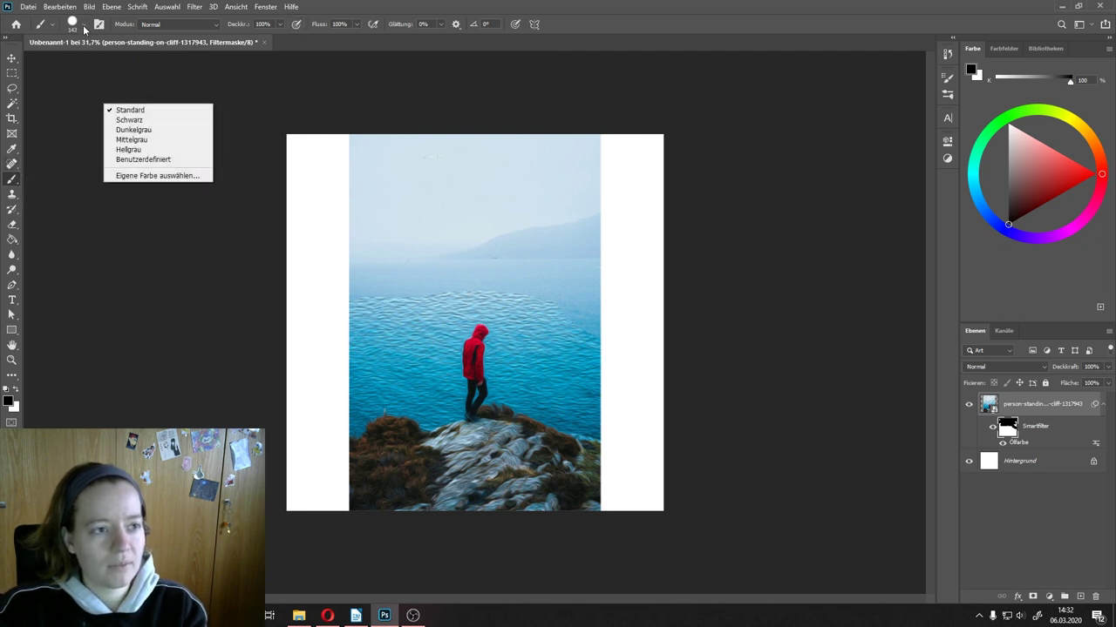
{"action": "left_click", "coordinate": [173, 84]}
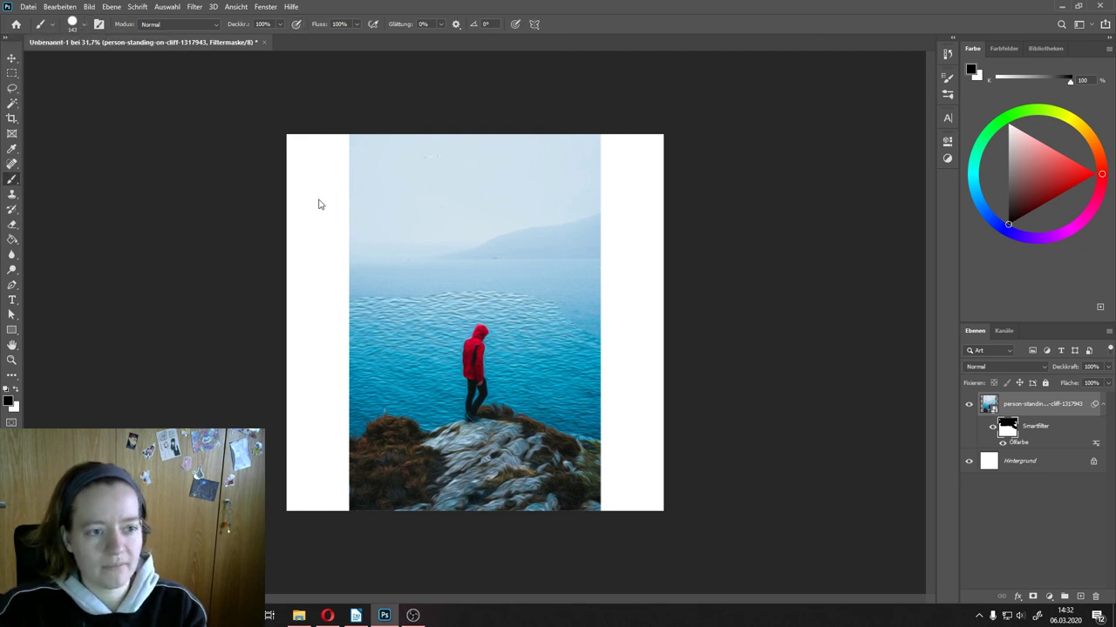
{"action": "left_click", "coordinate": [84, 27]}
{"action": "left_click", "coordinate": [80, 183]}
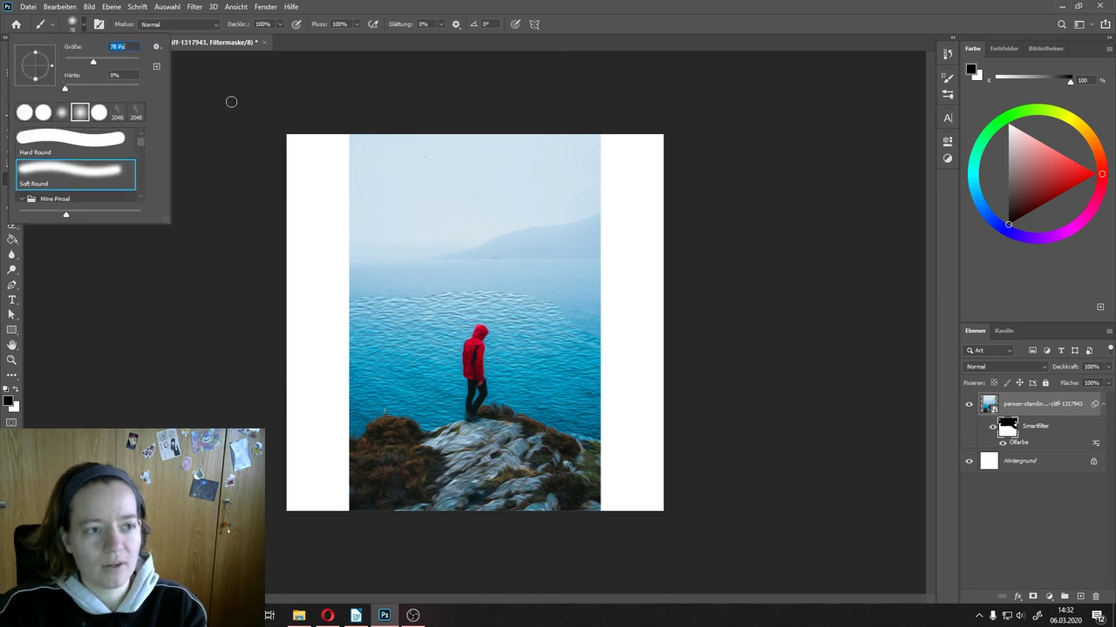
{"action": "left_click", "coordinate": [120, 62]}
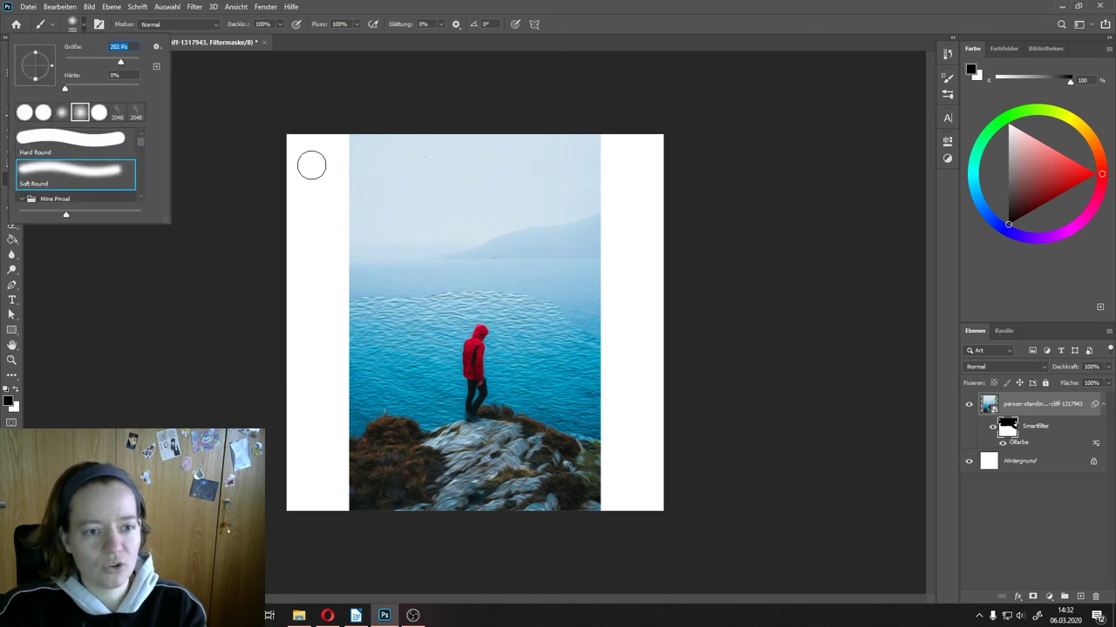
{"action": "left_click", "coordinate": [130, 63]}
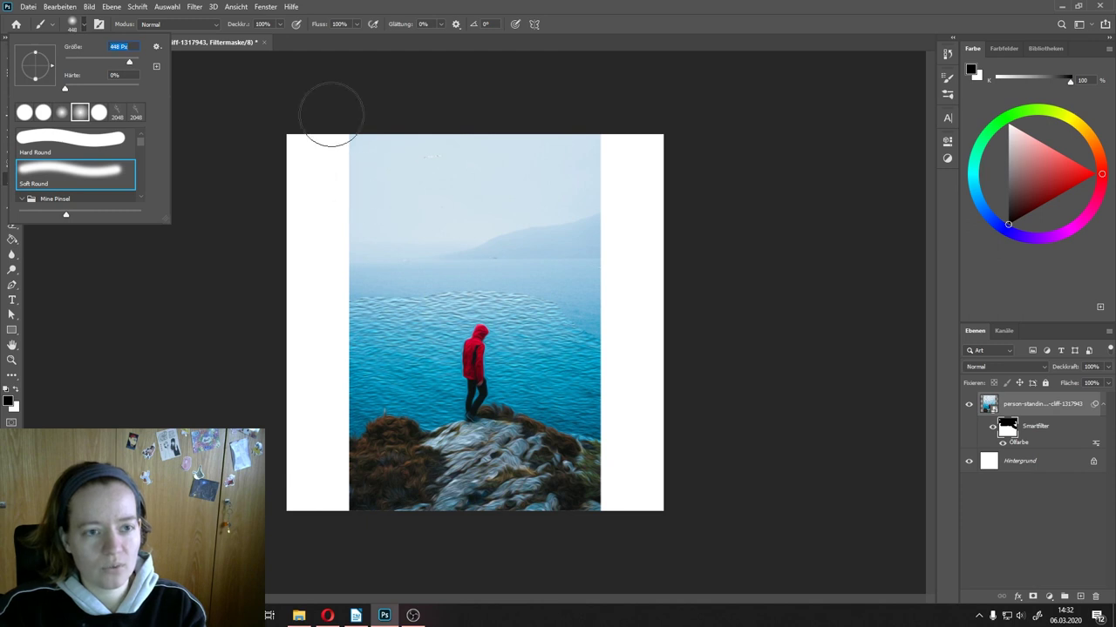
{"action": "left_click", "coordinate": [1008, 217]}
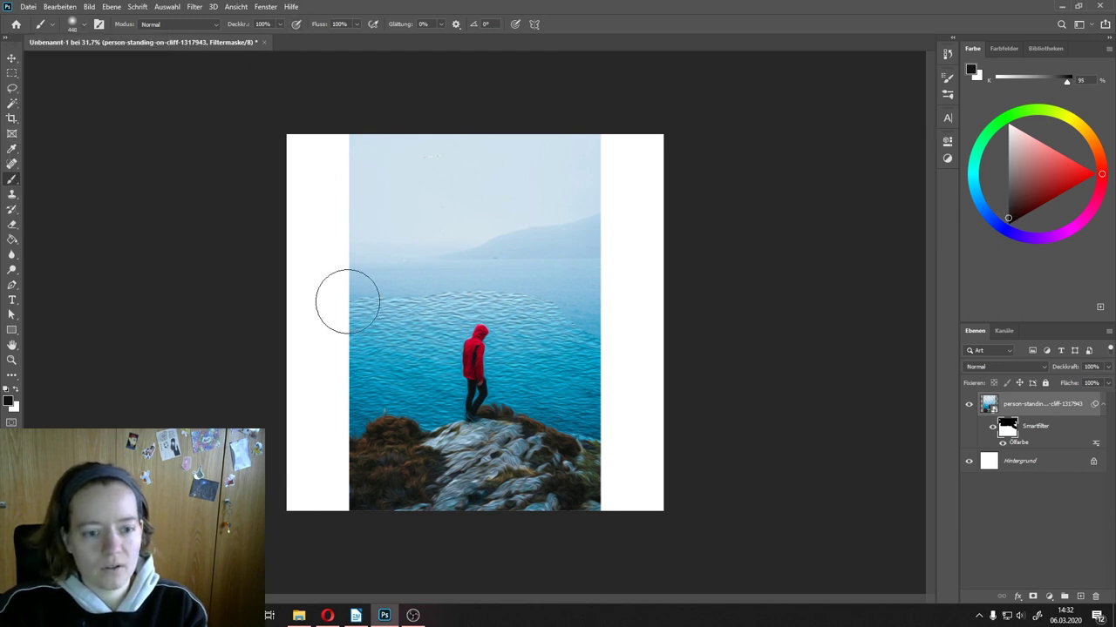
Step: Paint the 448 px brush across the water band, then set white as the painting colour
{"action": "mouse_move", "coordinate": [348, 299]}
{"action": "left_mouse_down"}
{"action": "mouse_move", "coordinate": [473, 282]}
{"action": "mouse_move", "coordinate": [603, 299]}
{"action": "left_mouse_up"}
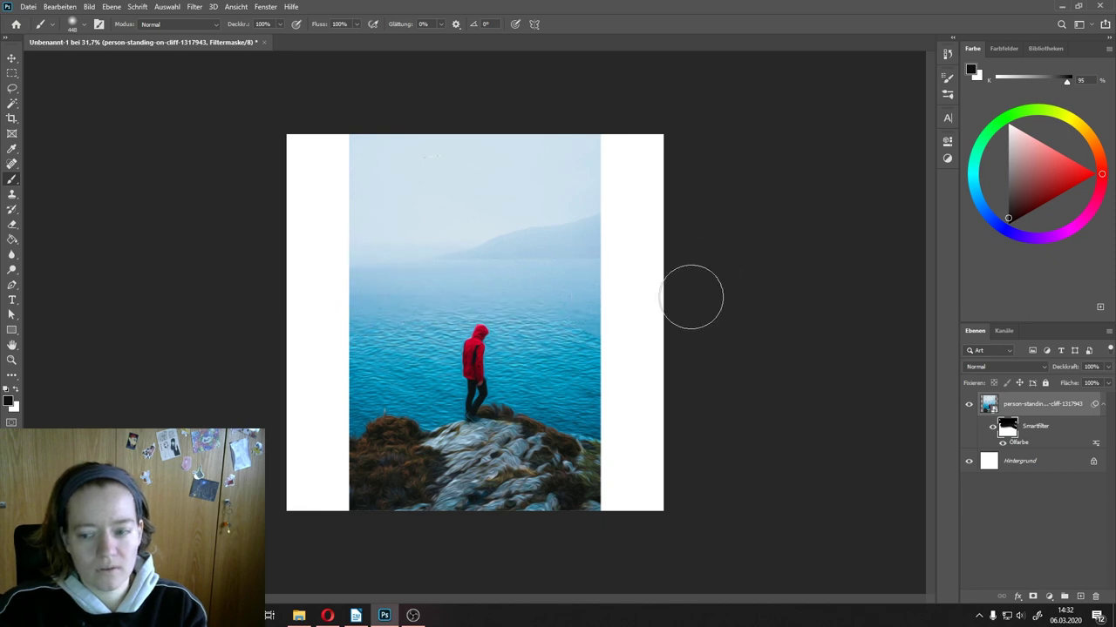
{"action": "left_click", "coordinate": [973, 181]}
{"action": "key", "text": "x"}
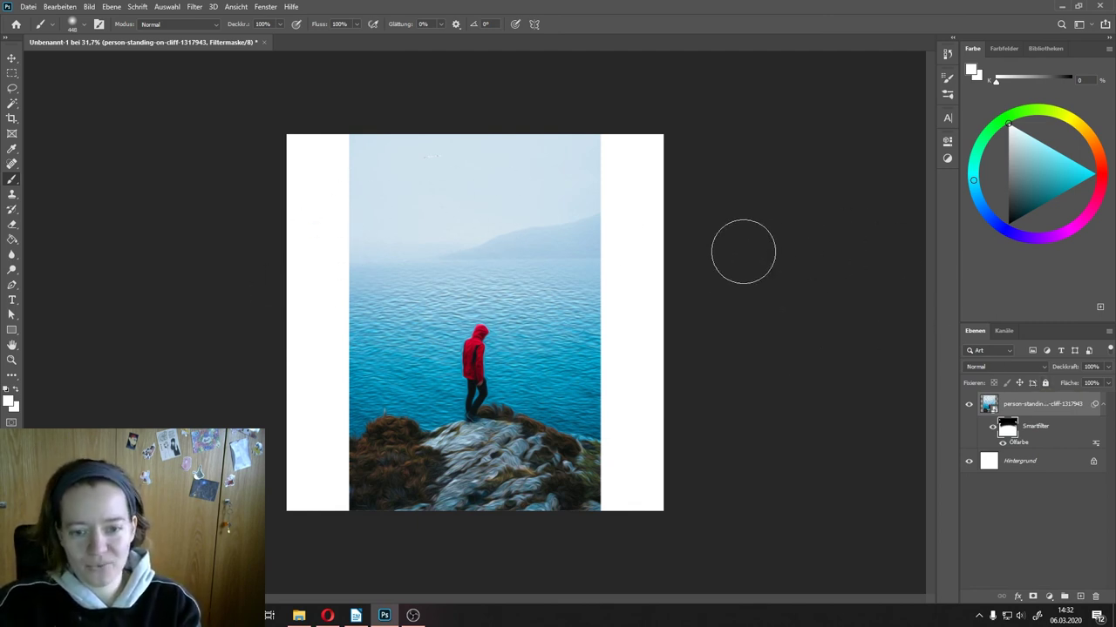
{"action": "left_click", "coordinate": [12, 59]}
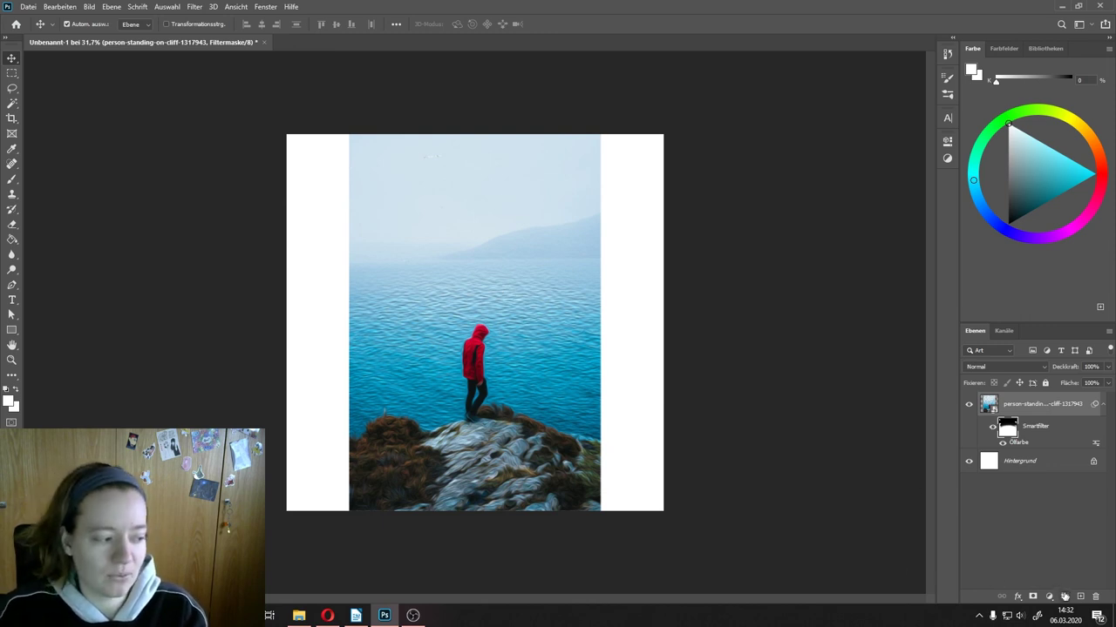
Step: Add a new layer, hide the cliff photo, and place the portrait image from Downloads
{"action": "left_click", "coordinate": [1080, 596]}
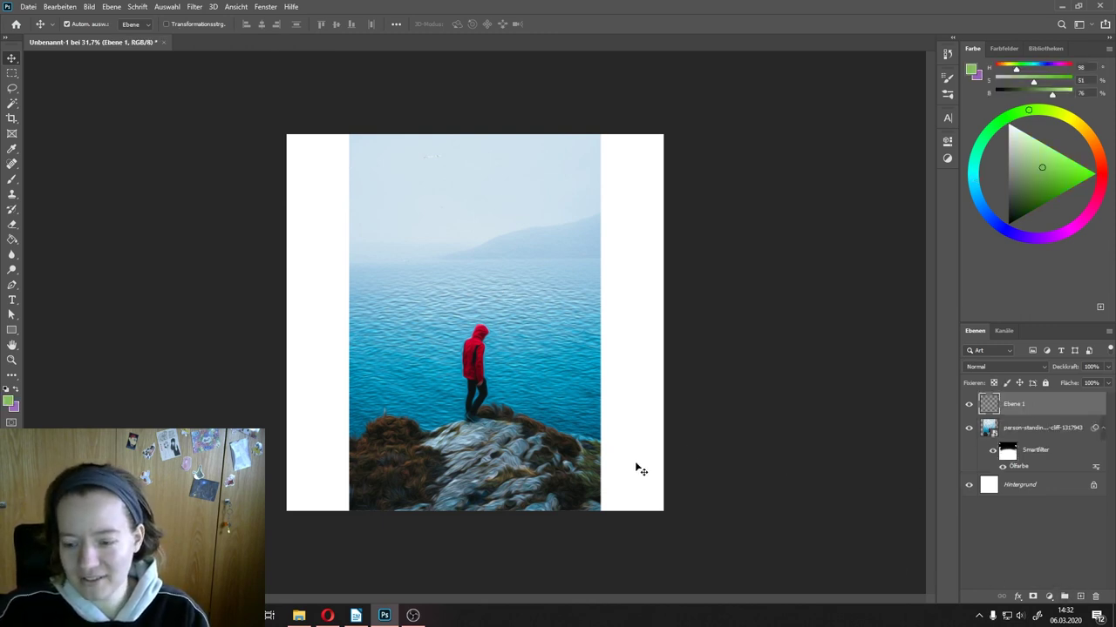
{"action": "left_click", "coordinate": [968, 428]}
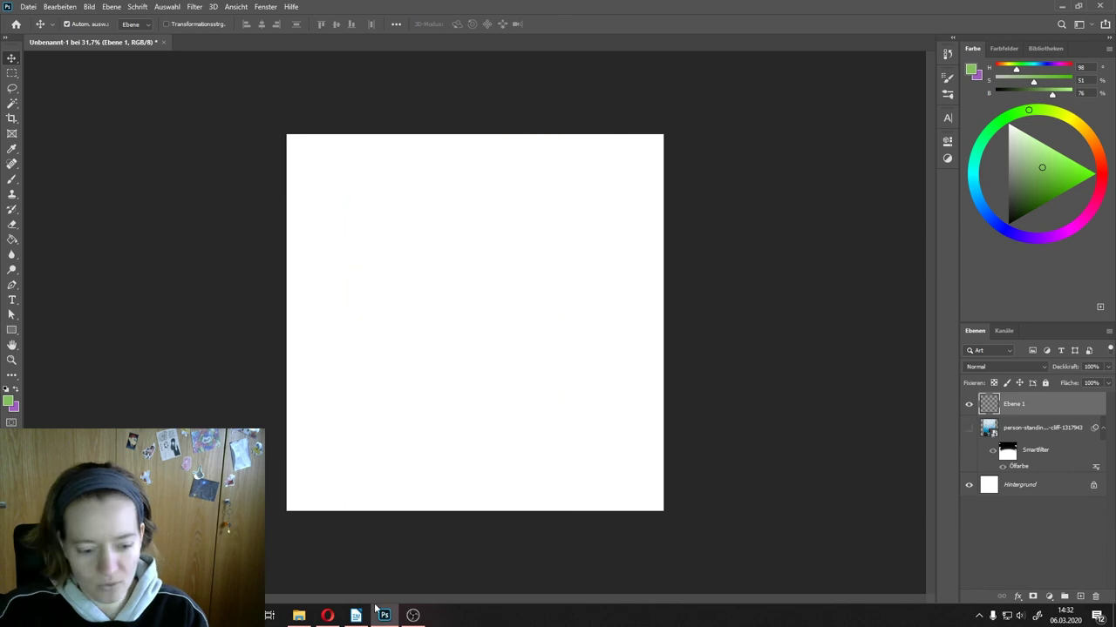
{"action": "left_click", "coordinate": [299, 616]}
{"action": "left_click", "coordinate": [743, 229]}
{"action": "left_click_drag", "start_coordinate": [743, 229], "coordinate": [468, 318]}
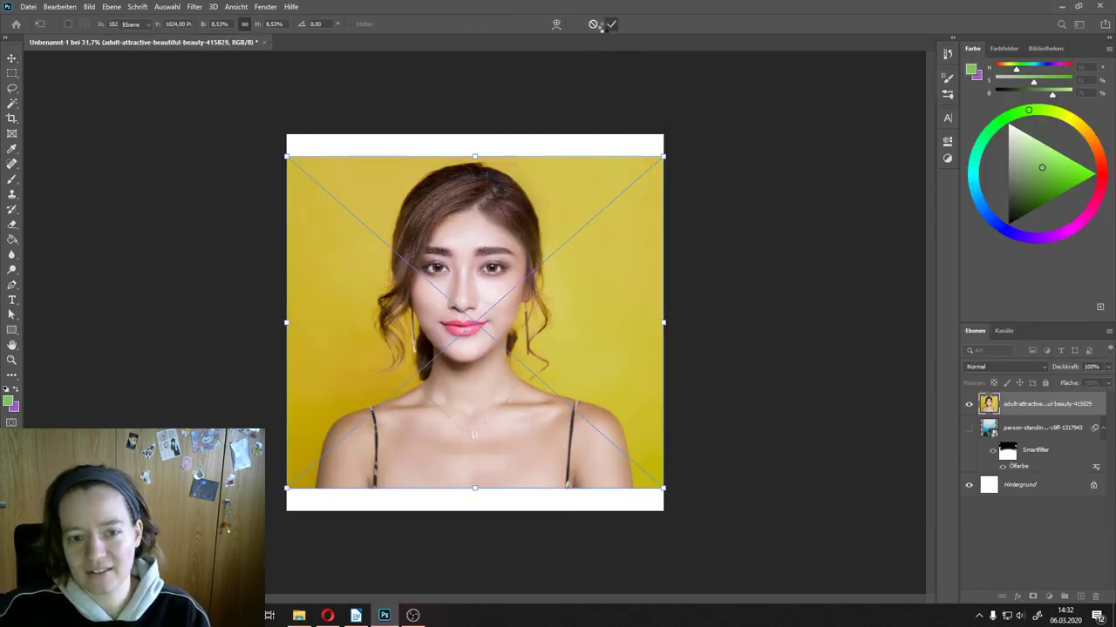
{"action": "left_click", "coordinate": [611, 24]}
Step: Apply Filter > Verflüssigen (Liquify) to the portrait layer
{"action": "left_click", "coordinate": [254, 6]}
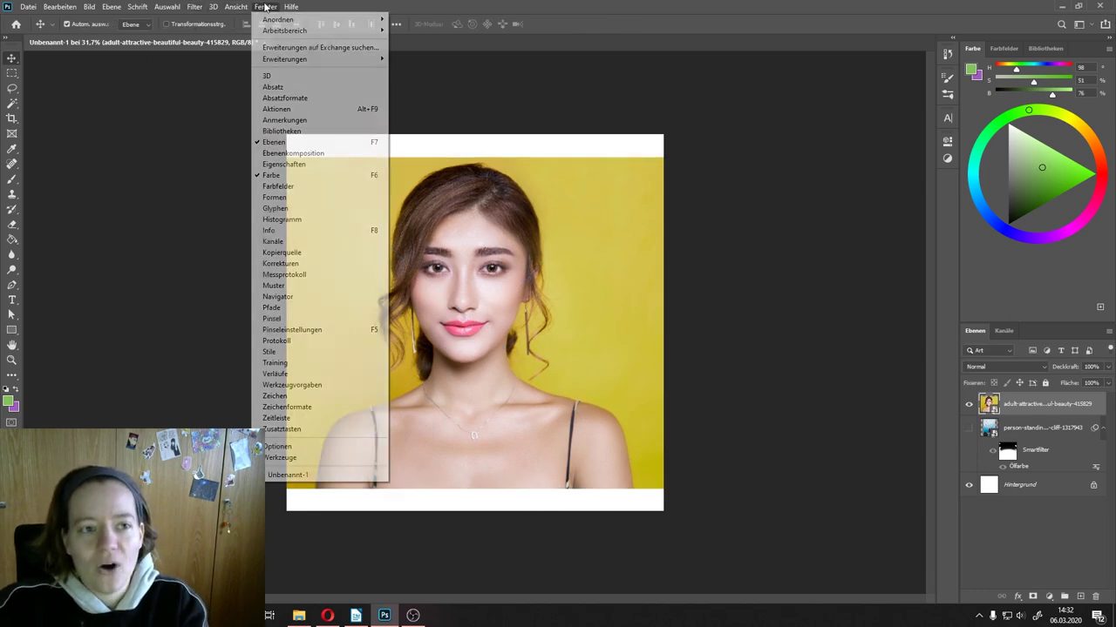
{"action": "left_click", "coordinate": [194, 6]}
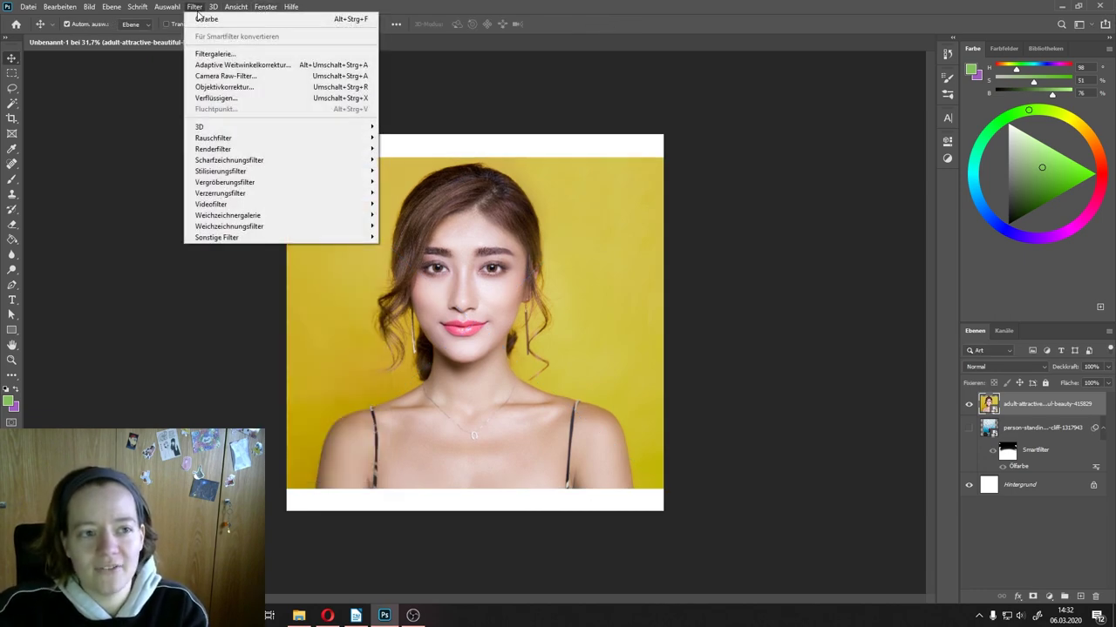
{"action": "left_click", "coordinate": [235, 99]}
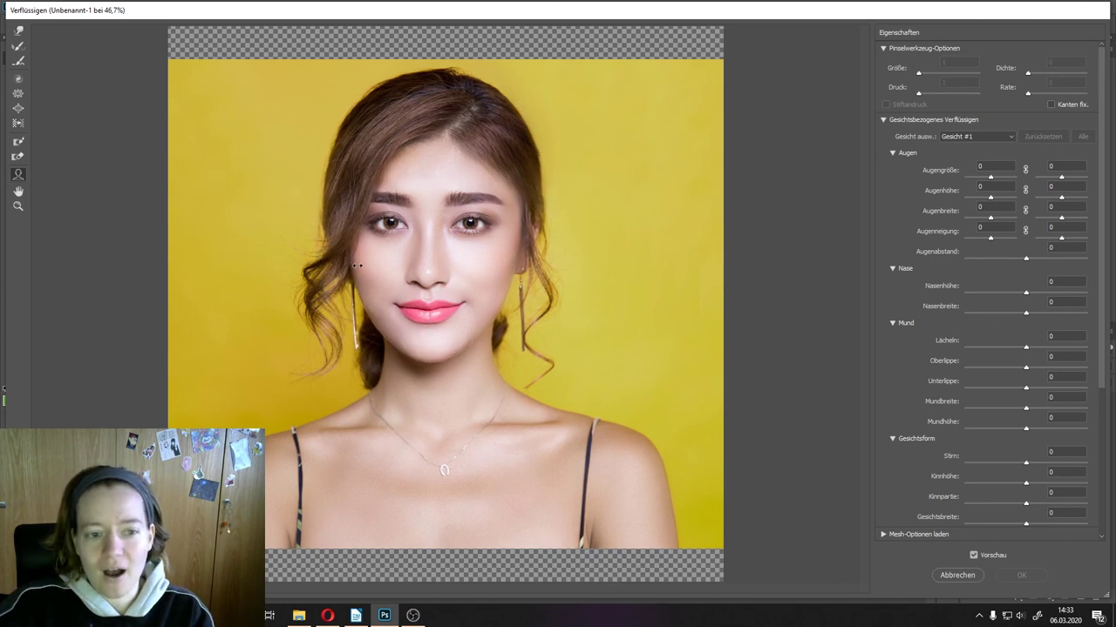
Step: Set face width -100, chin height 100, jawline -100 and smile 57 in face-aware Liquify
{"action": "mouse_move", "coordinate": [388, 264]}
{"action": "left_mouse_down"}
{"action": "mouse_move", "coordinate": [381, 330]}
{"action": "mouse_move", "coordinate": [362, 331]}
{"action": "left_mouse_up"}
{"action": "left_click_drag", "start_coordinate": [429, 357], "coordinate": [427, 384]}
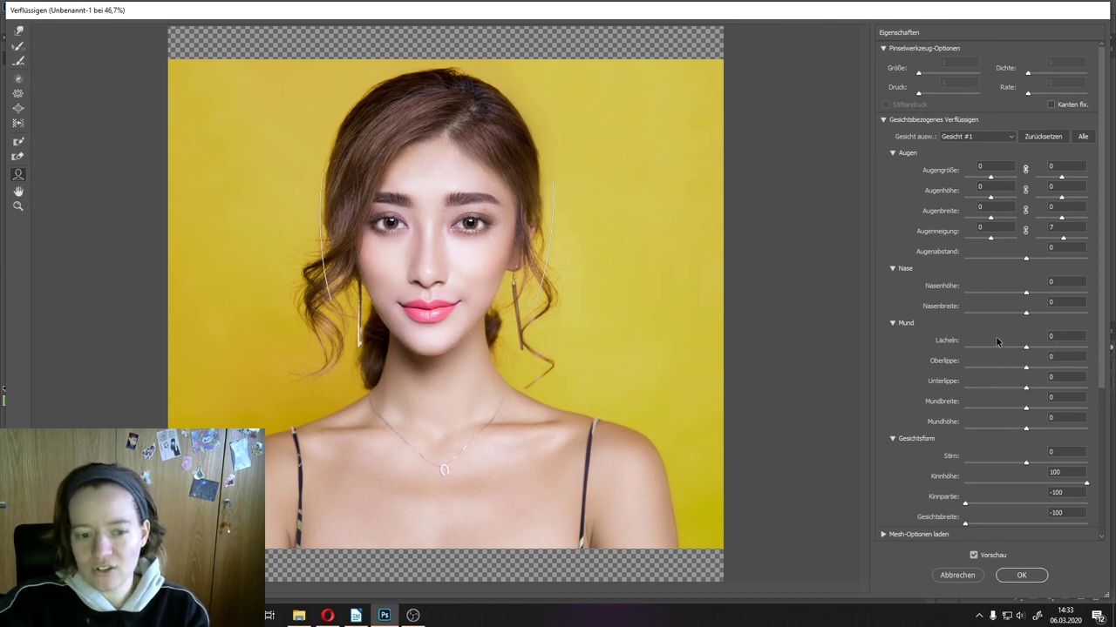
{"action": "mouse_move", "coordinate": [427, 253]}
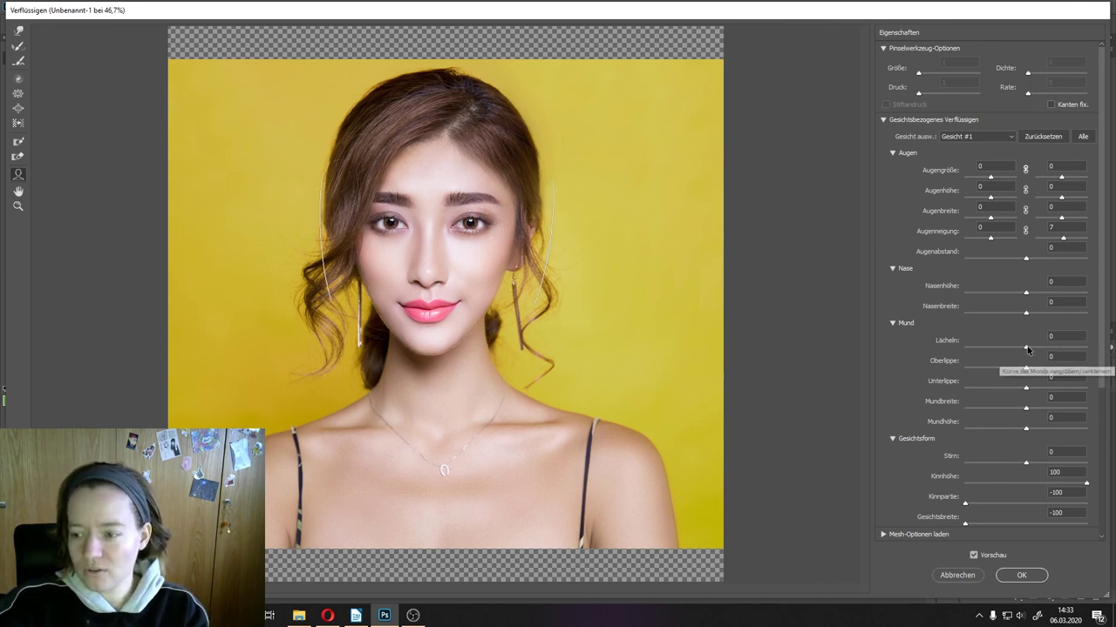
{"action": "left_click_drag", "start_coordinate": [1025, 348], "coordinate": [1060, 346]}
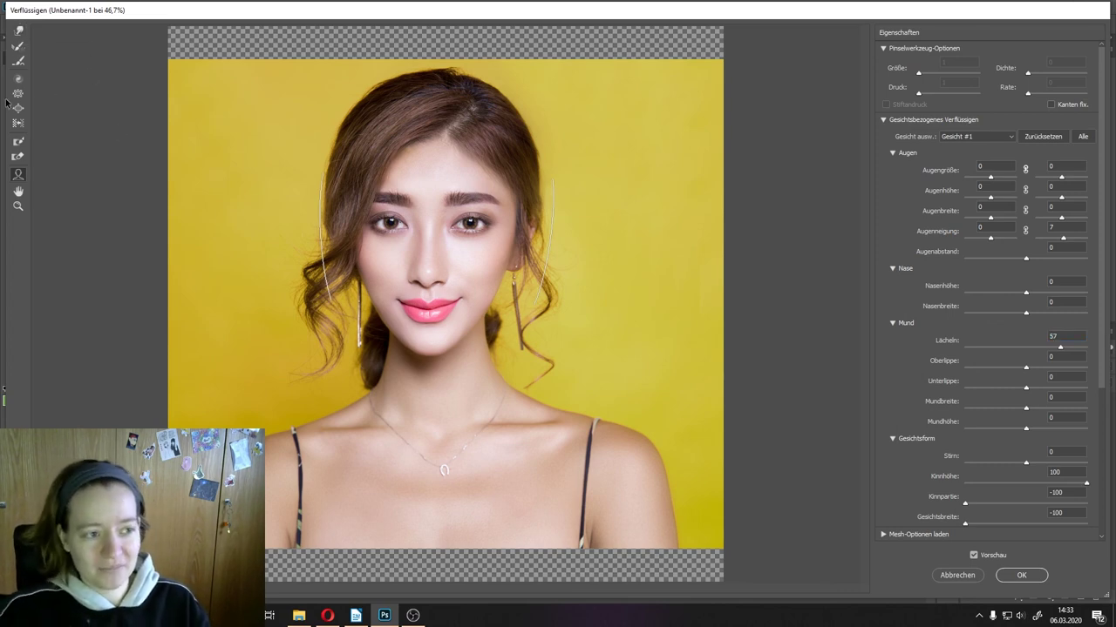
Step: Warp the right eye with Forward Warp, then reconstruct and smooth it back
{"action": "left_click", "coordinate": [13, 32]}
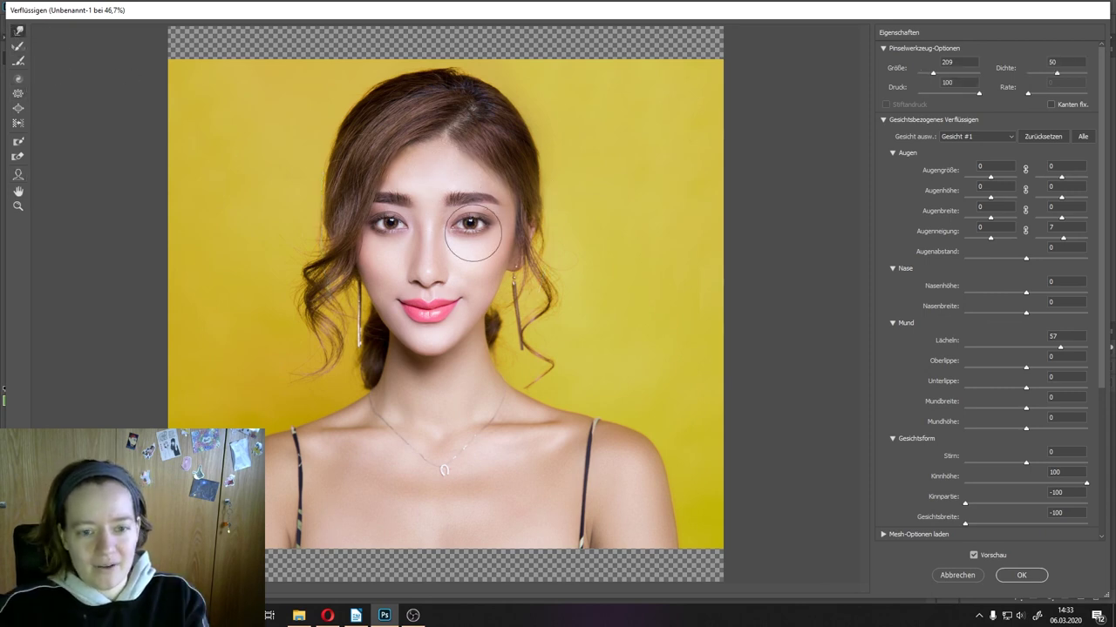
{"action": "left_click_drag", "start_coordinate": [463, 239], "coordinate": [498, 224]}
{"action": "key", "text": "r"}
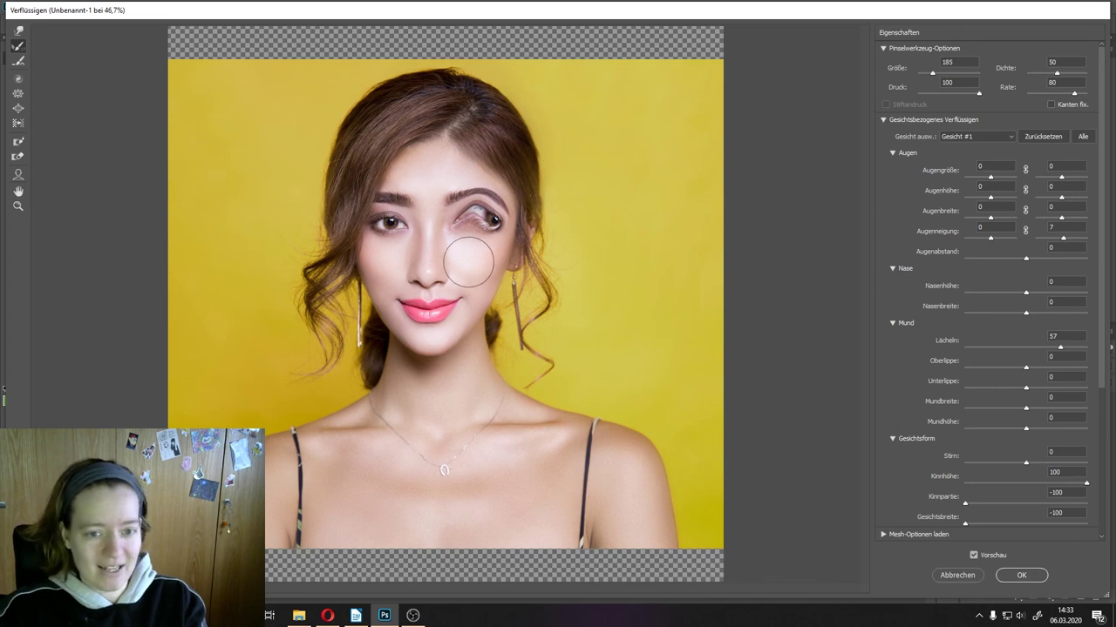
{"action": "left_click_drag", "start_coordinate": [470, 252], "coordinate": [482, 207]}
{"action": "key", "text": "ctrl+alt+z"}
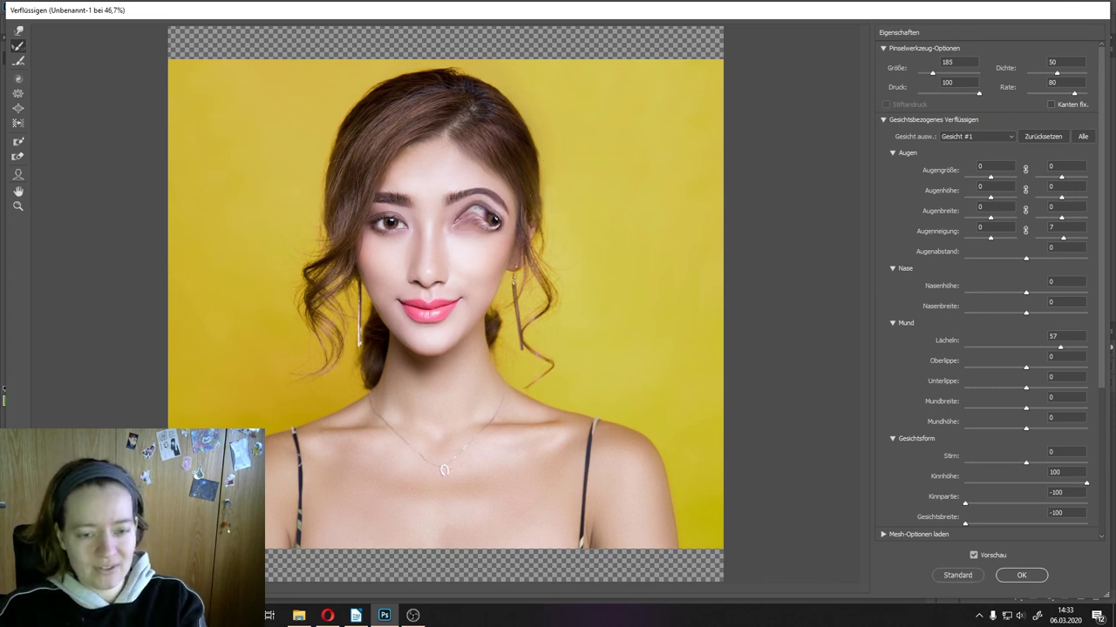
{"action": "left_click", "coordinate": [17, 60]}
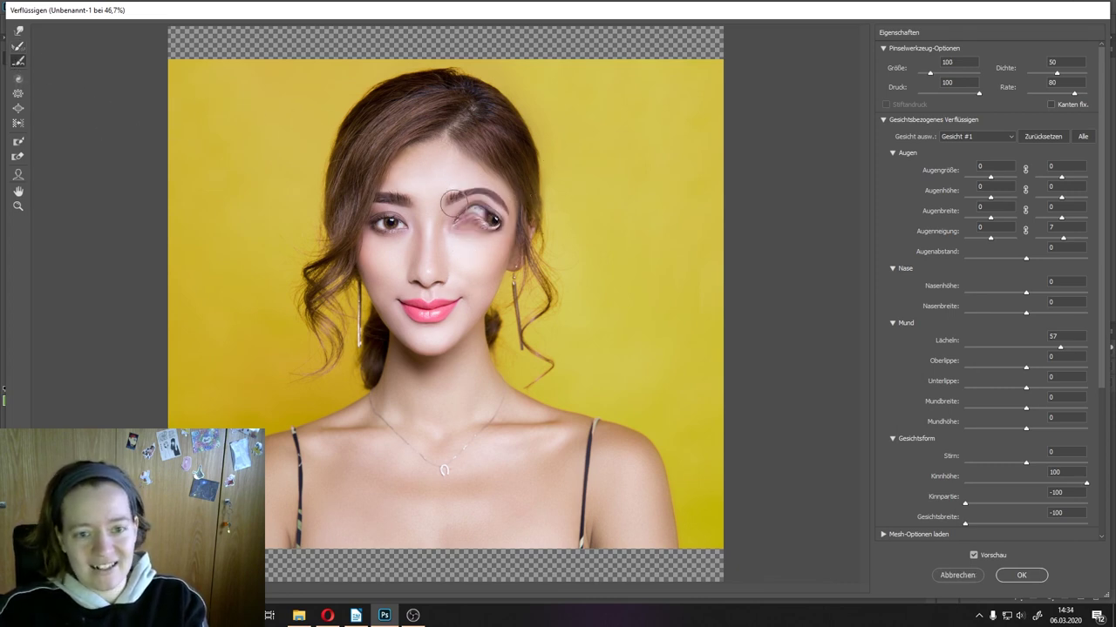
{"action": "left_click_drag", "start_coordinate": [481, 218], "coordinate": [478, 213]}
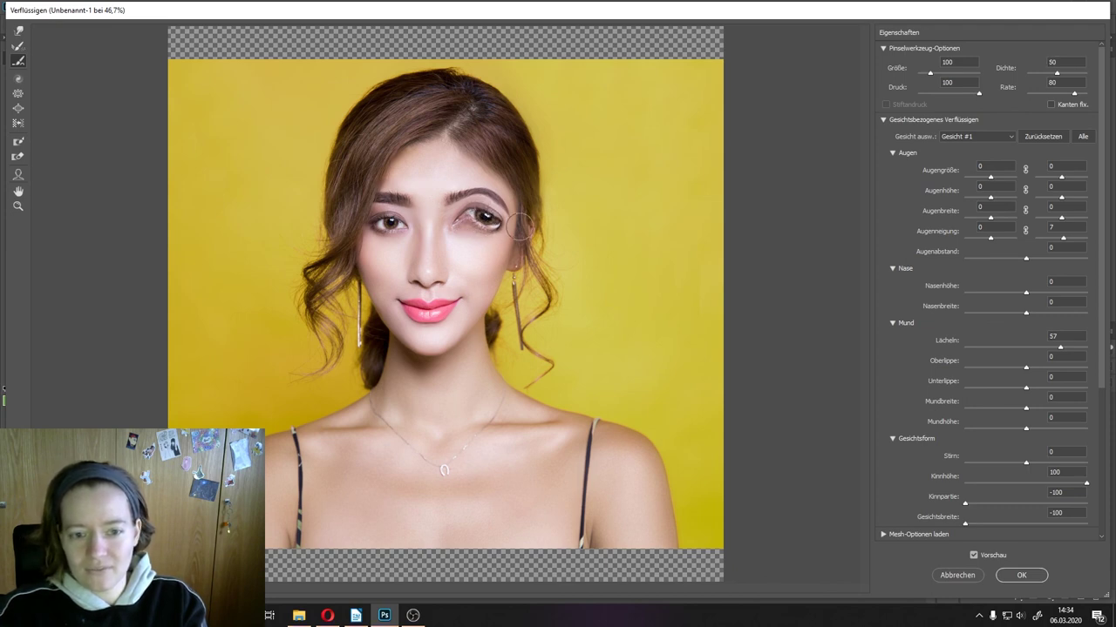
{"action": "left_click_drag", "start_coordinate": [504, 235], "coordinate": [481, 216]}
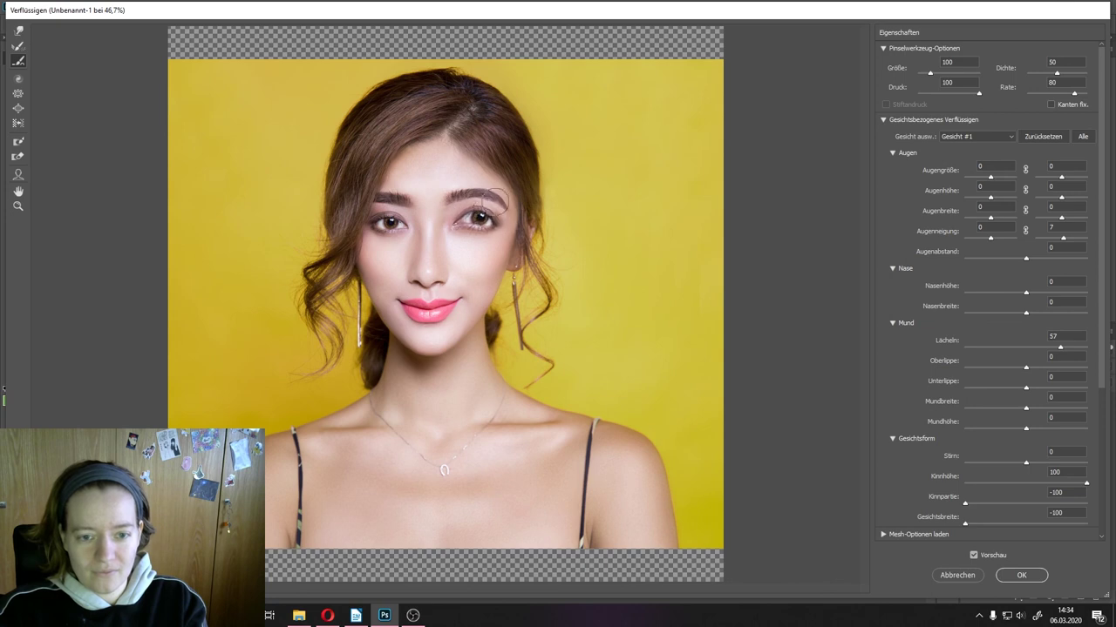
Step: Shrink the left eye with Pucker, bloat the lips and push the nose sideways
{"action": "left_click", "coordinate": [17, 45]}
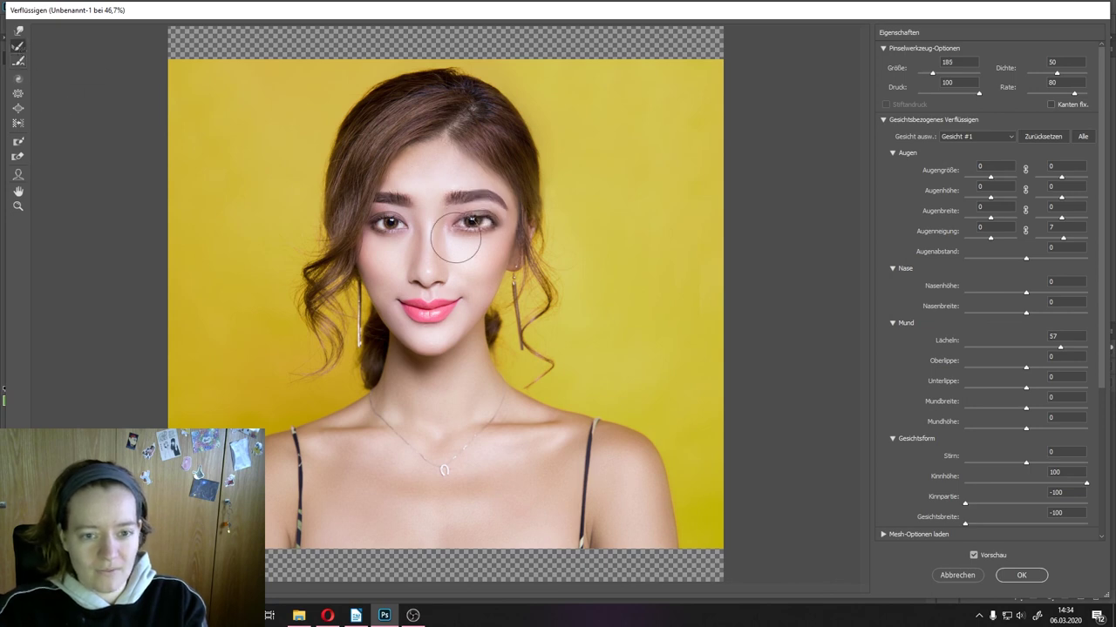
{"action": "left_click", "coordinate": [18, 94]}
{"action": "left_click", "coordinate": [17, 79]}
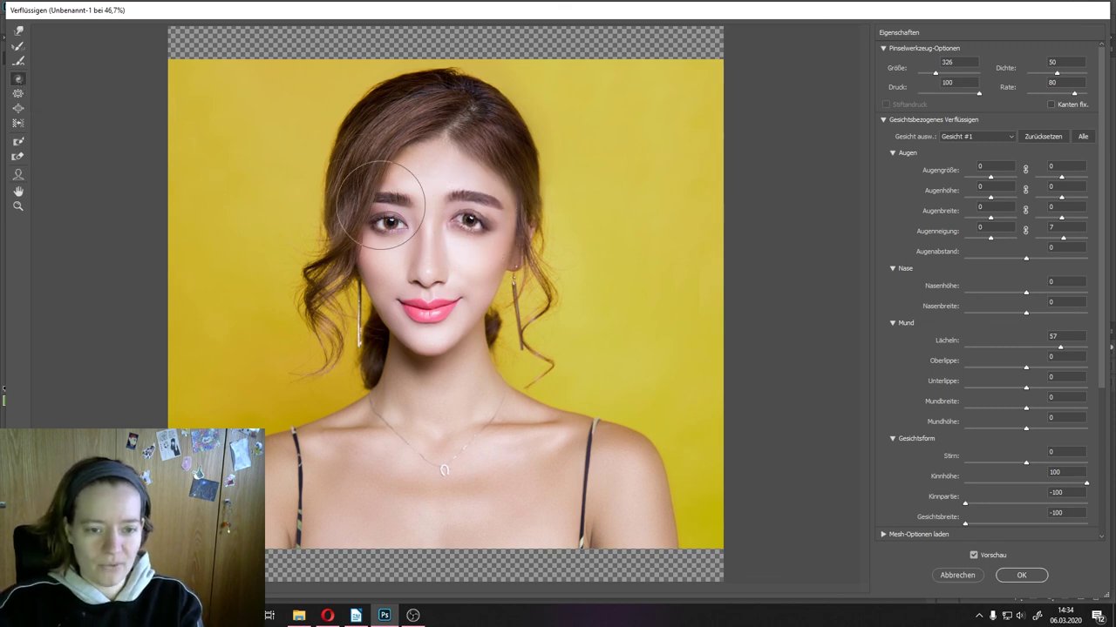
{"action": "left_click", "coordinate": [18, 93]}
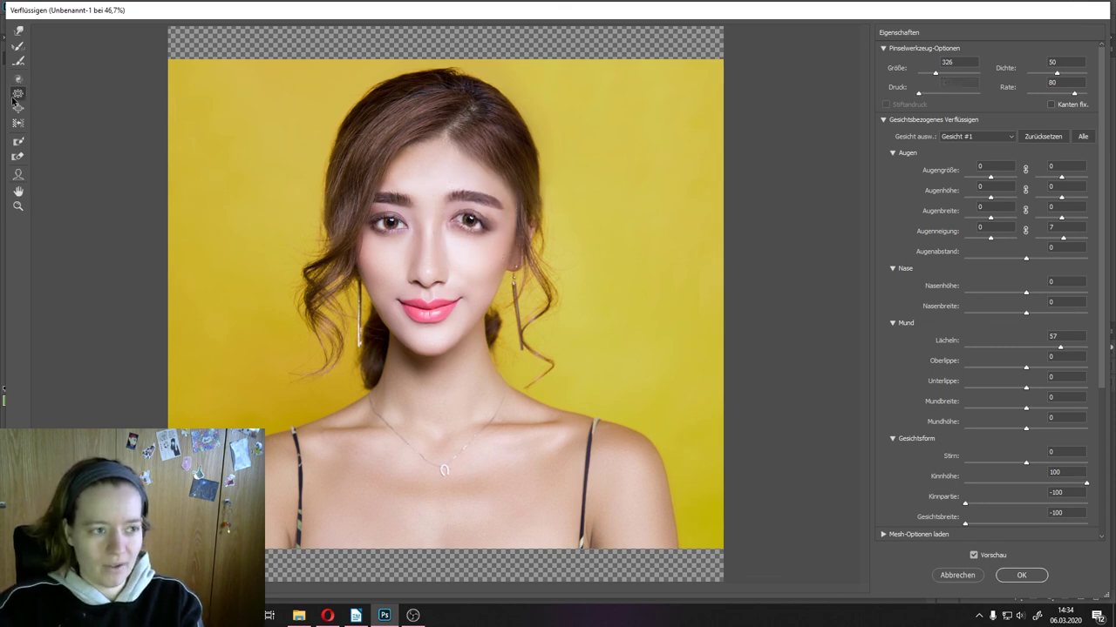
{"action": "left_click", "coordinate": [386, 221]}
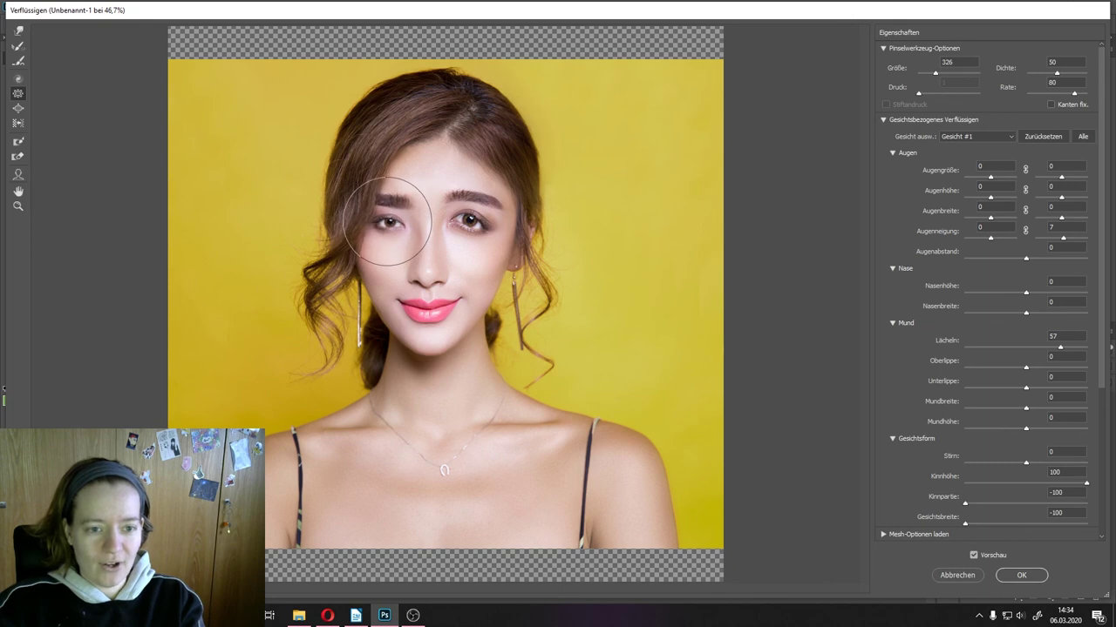
{"action": "left_click", "coordinate": [17, 109]}
{"action": "left_click", "coordinate": [427, 304]}
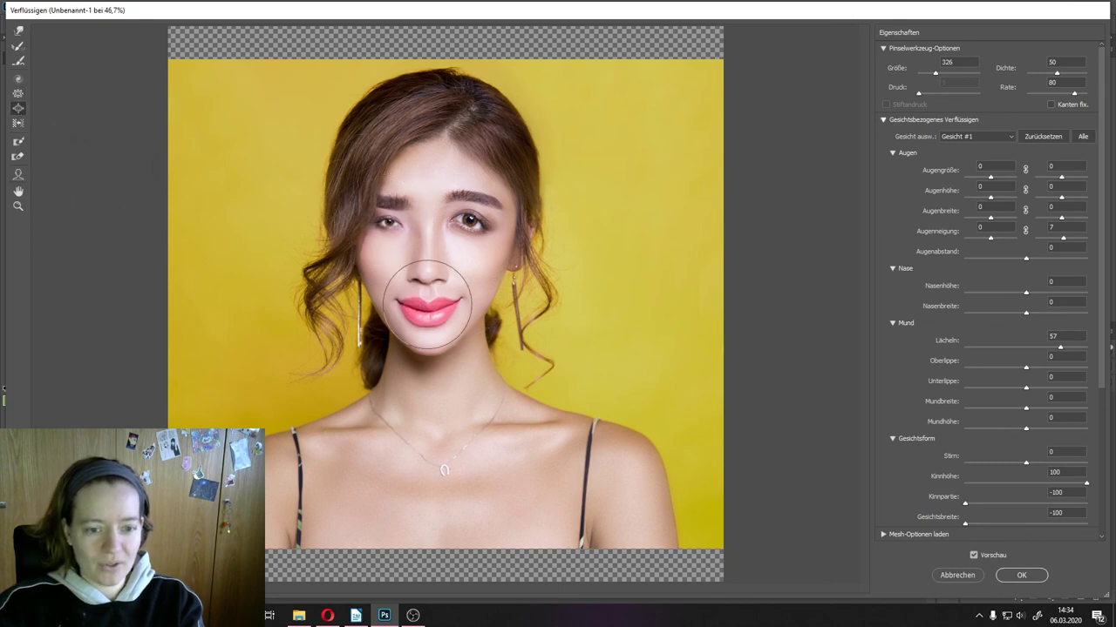
{"action": "left_click", "coordinate": [18, 123]}
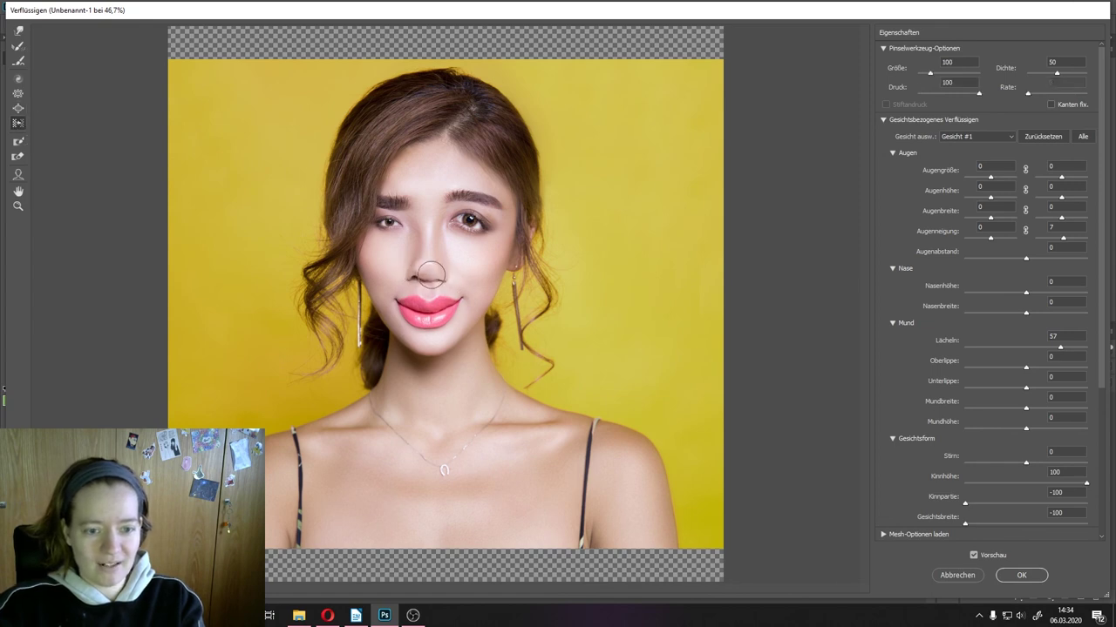
{"action": "left_click_drag", "start_coordinate": [428, 277], "coordinate": [464, 254]}
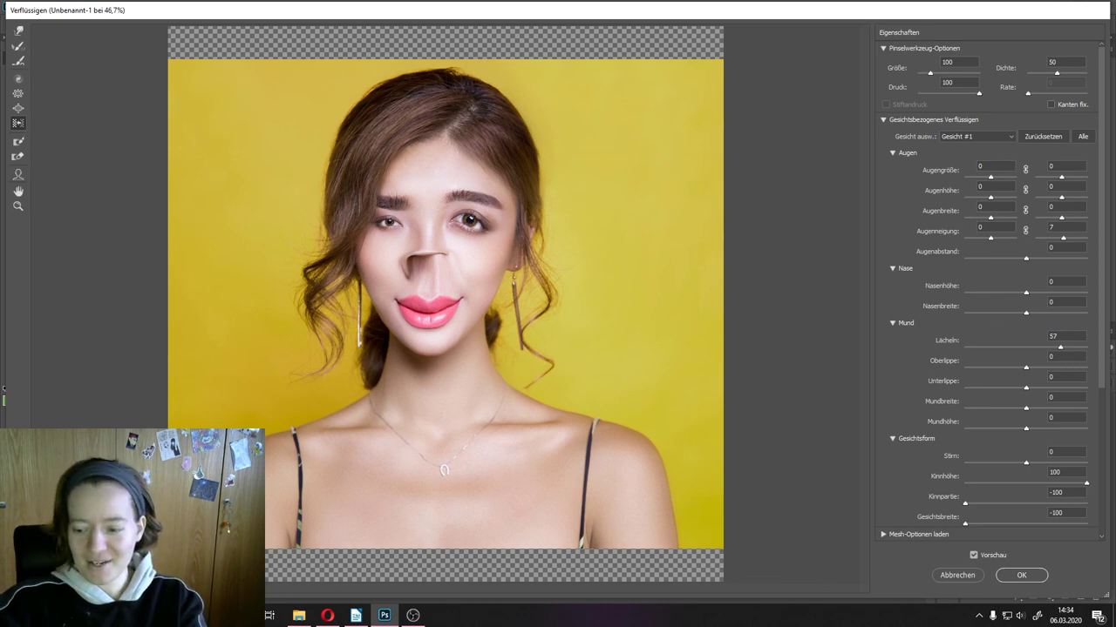
Step: Toggle Vorschau repeatedly to compare before and after, then cancel Liquify without applying
{"action": "left_click", "coordinate": [973, 556]}
{"action": "left_click", "coordinate": [973, 556]}
{"action": "left_click", "coordinate": [974, 556]}
{"action": "left_click", "coordinate": [974, 556]}
{"action": "left_click", "coordinate": [974, 556]}
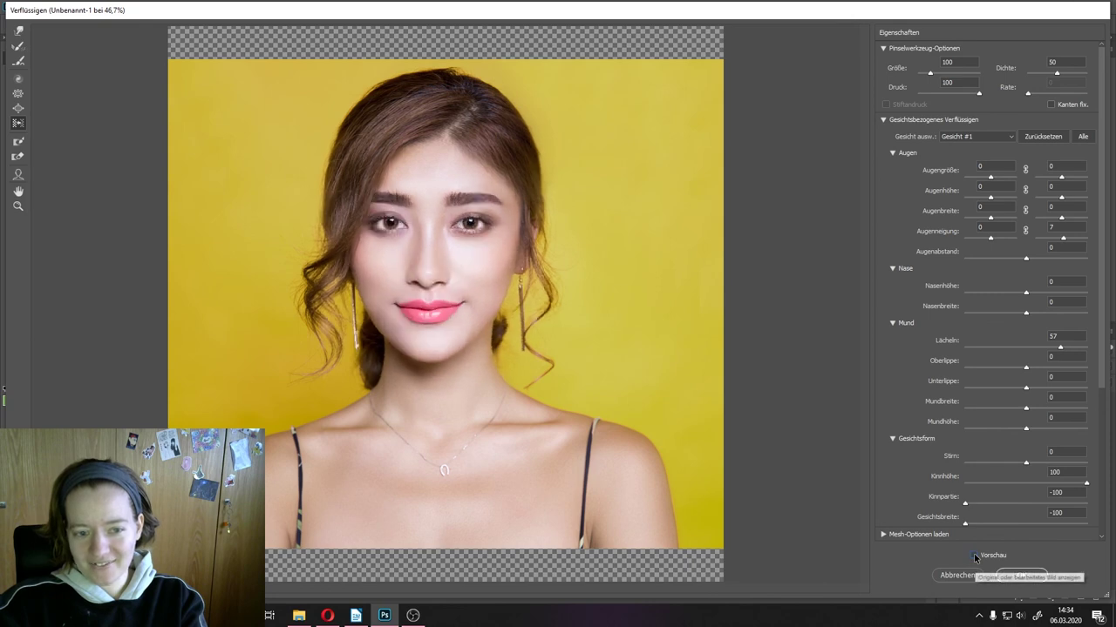
{"action": "left_click", "coordinate": [975, 556]}
{"action": "left_click", "coordinate": [975, 556]}
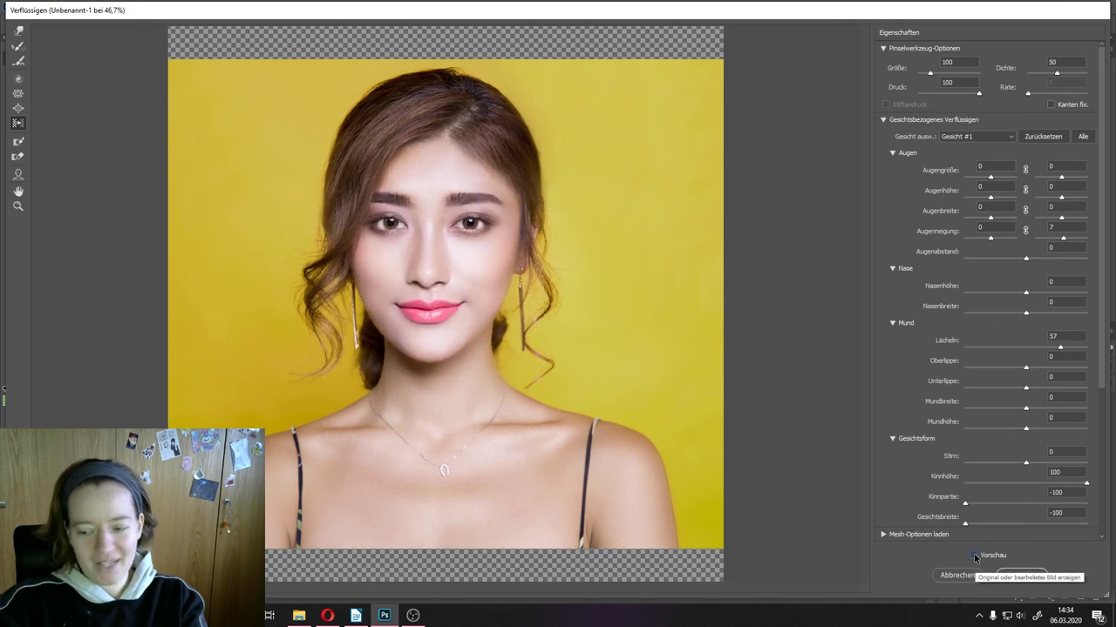
{"action": "scroll", "coordinate": [981, 491], "scroll_direction": "down", "scroll_amount": 5}
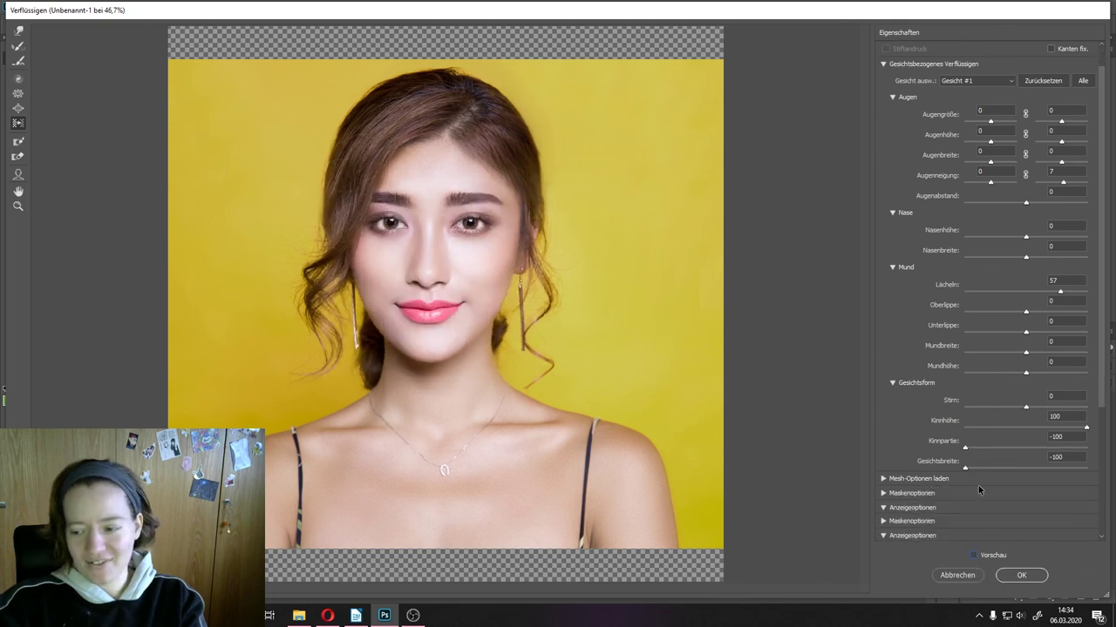
{"action": "left_click", "coordinate": [952, 575]}
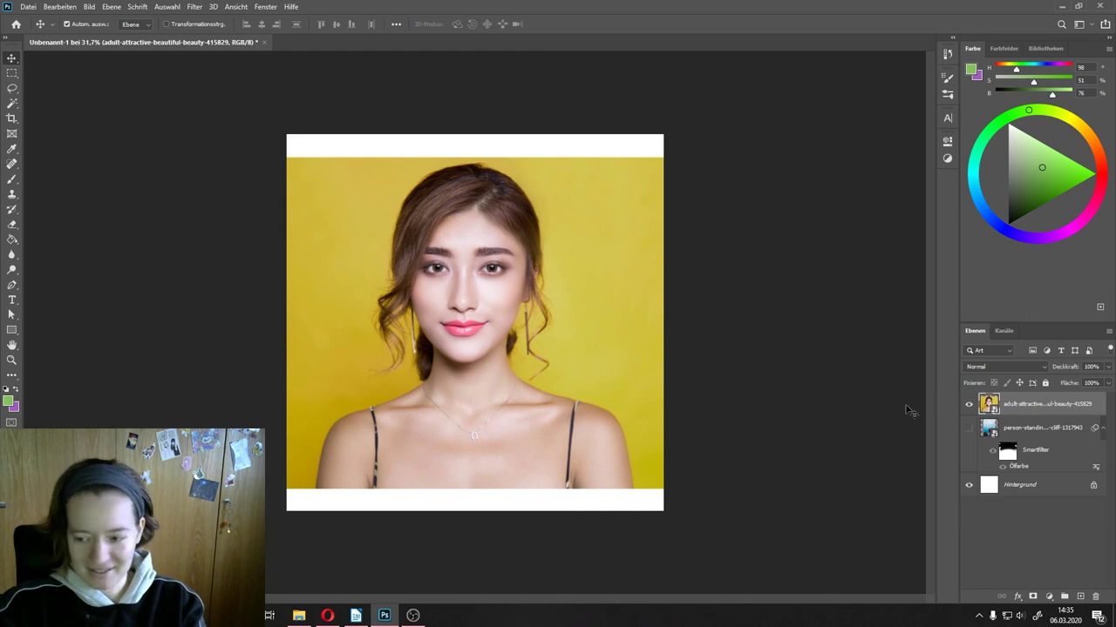
Step: Create a Kopie of the portrait layer, hiding and re-showing the original to compare
{"action": "left_click_drag", "start_coordinate": [1003, 406], "coordinate": [1079, 598]}
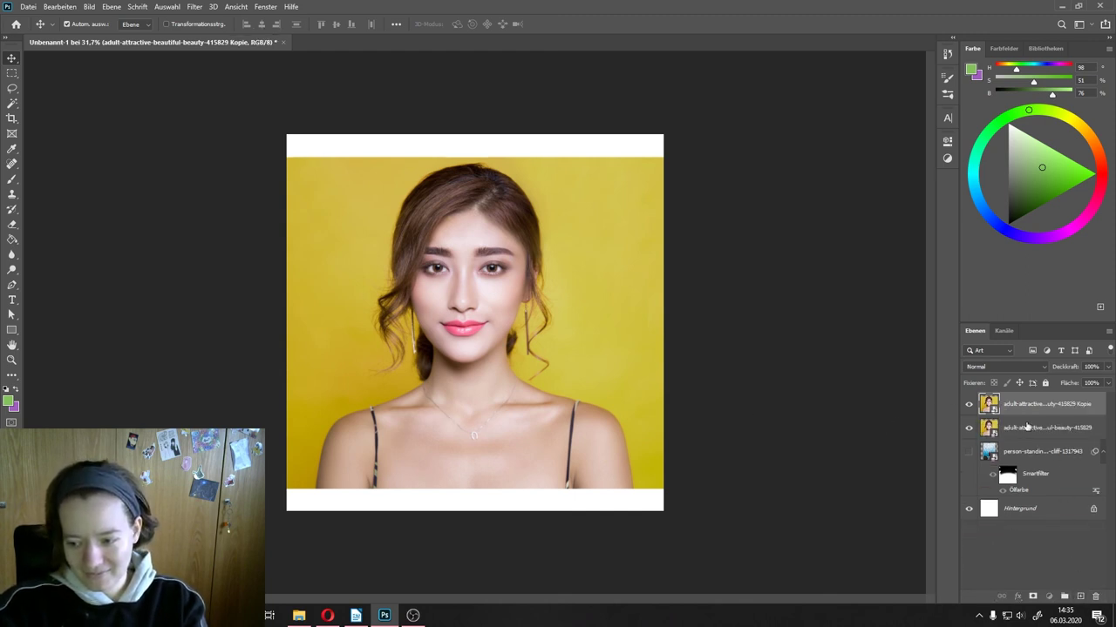
{"action": "left_click", "coordinate": [1027, 426]}
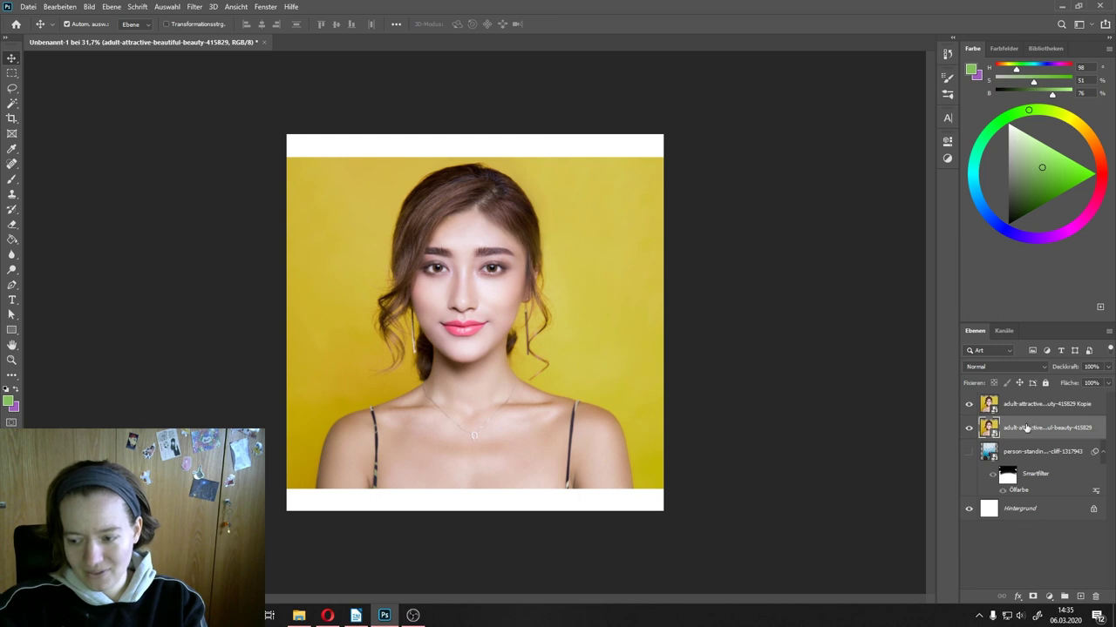
{"action": "left_click", "coordinate": [970, 427]}
{"action": "left_click", "coordinate": [1022, 400]}
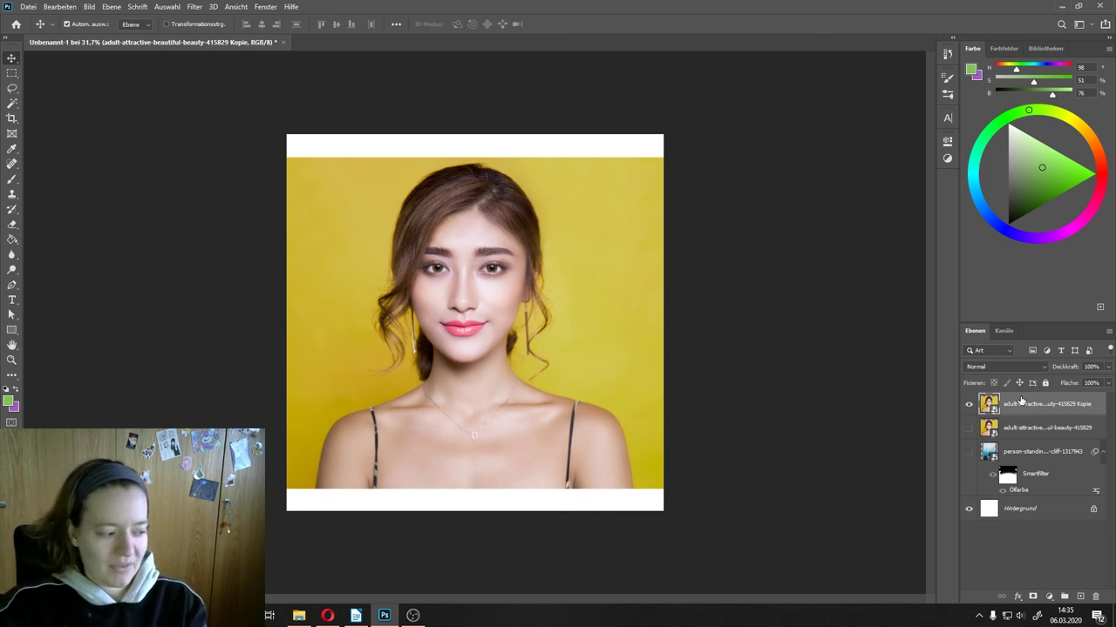
{"action": "left_click", "coordinate": [1011, 434]}
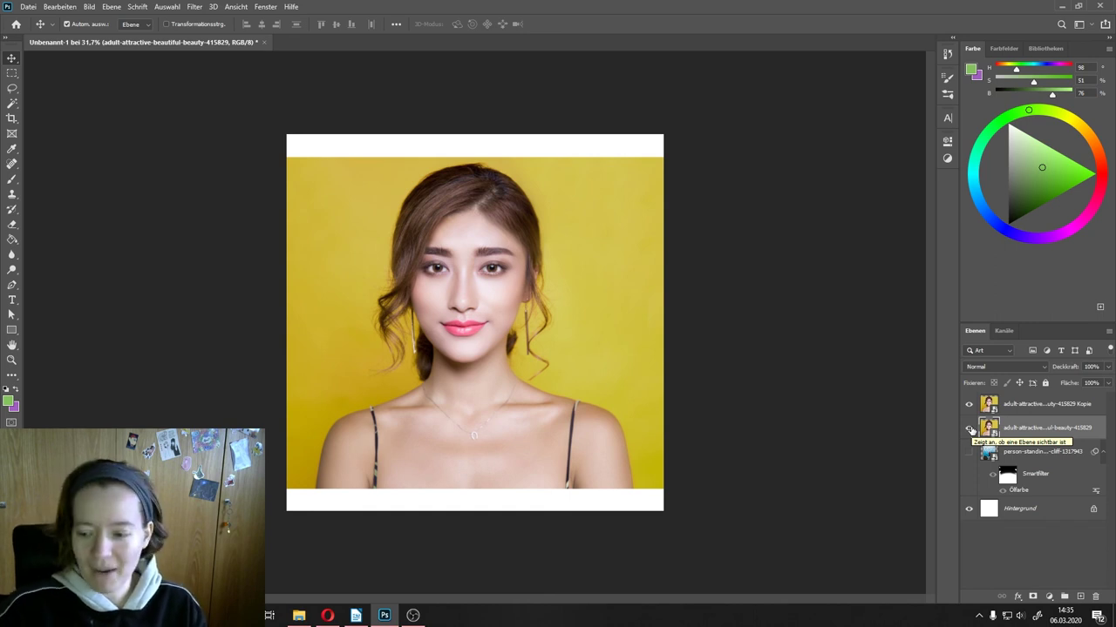
{"action": "left_click", "coordinate": [1022, 409]}
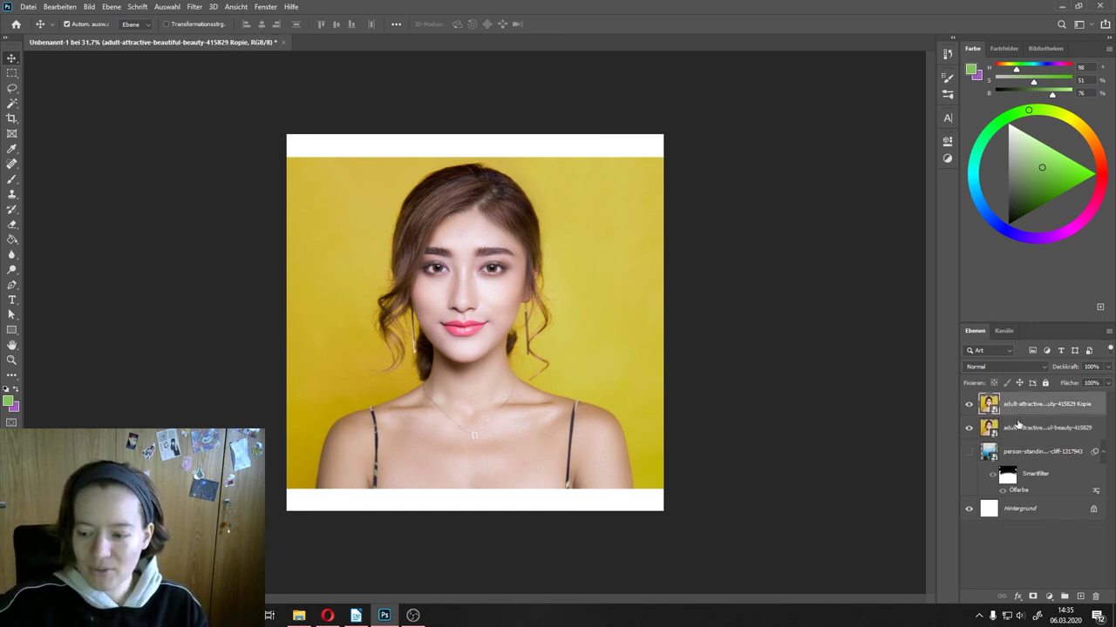
{"action": "left_click", "coordinate": [1023, 427]}
{"action": "left_click", "coordinate": [1027, 408]}
{"action": "left_click", "coordinate": [1023, 424]}
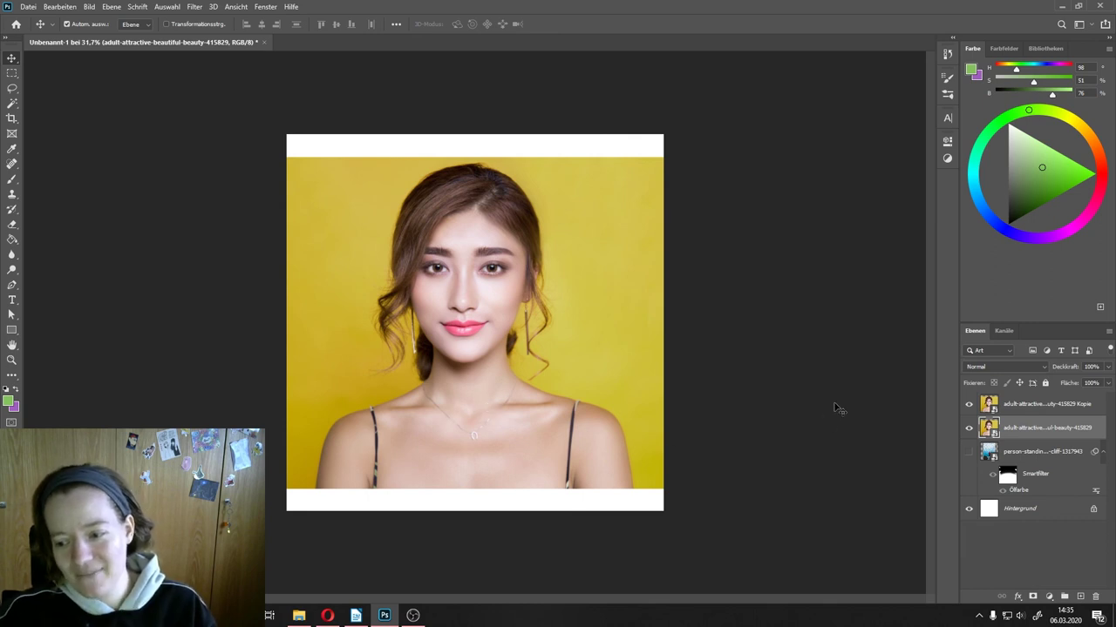
{"action": "left_click", "coordinate": [1034, 407]}
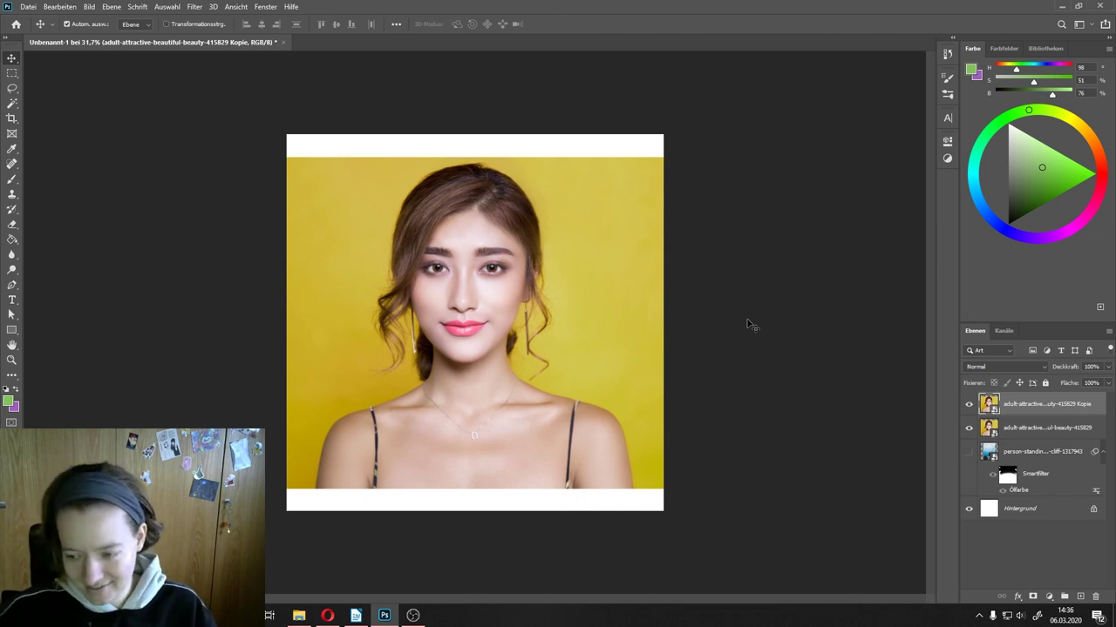
Step: Delete the original portrait layer and dismiss the accidentally opened Save As dialog
{"action": "left_click", "coordinate": [1045, 432]}
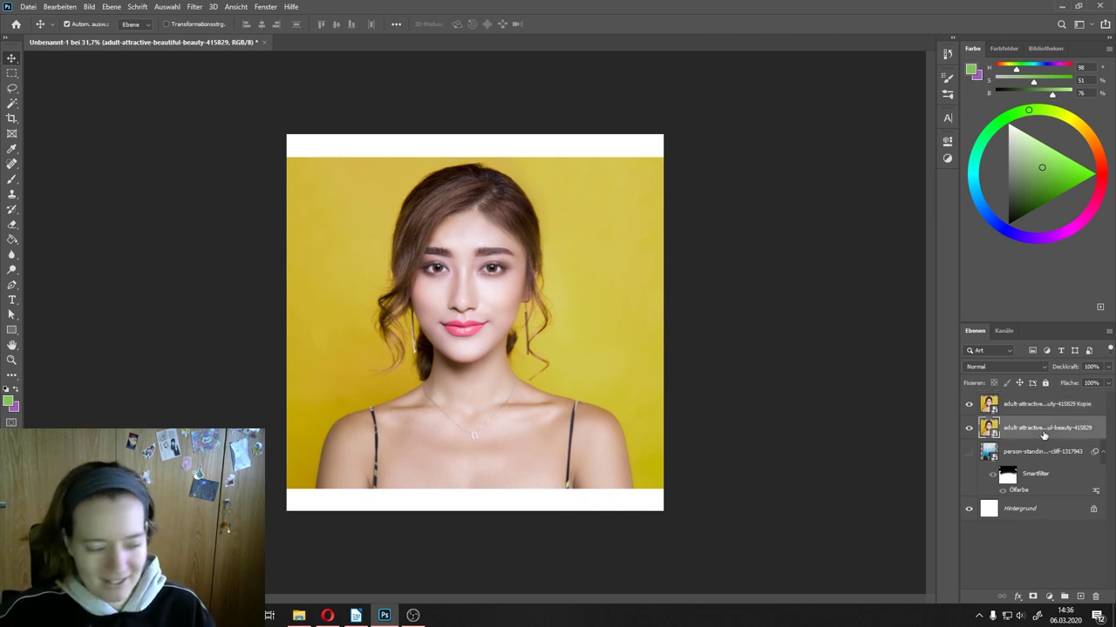
{"action": "key", "text": "Delete"}
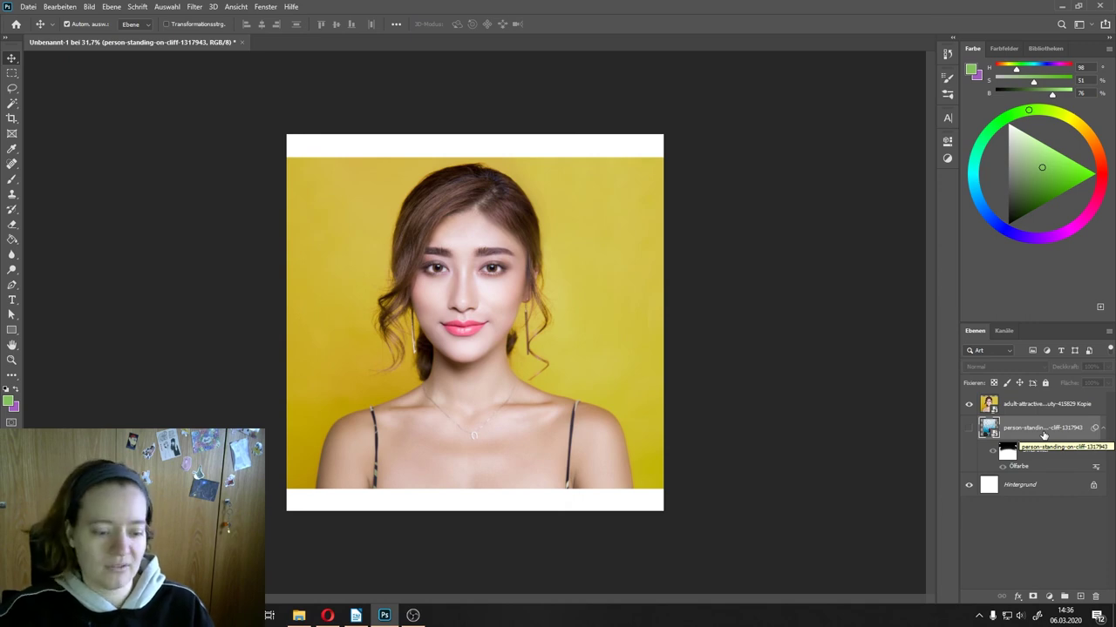
{"action": "key", "text": "ctrl+s"}
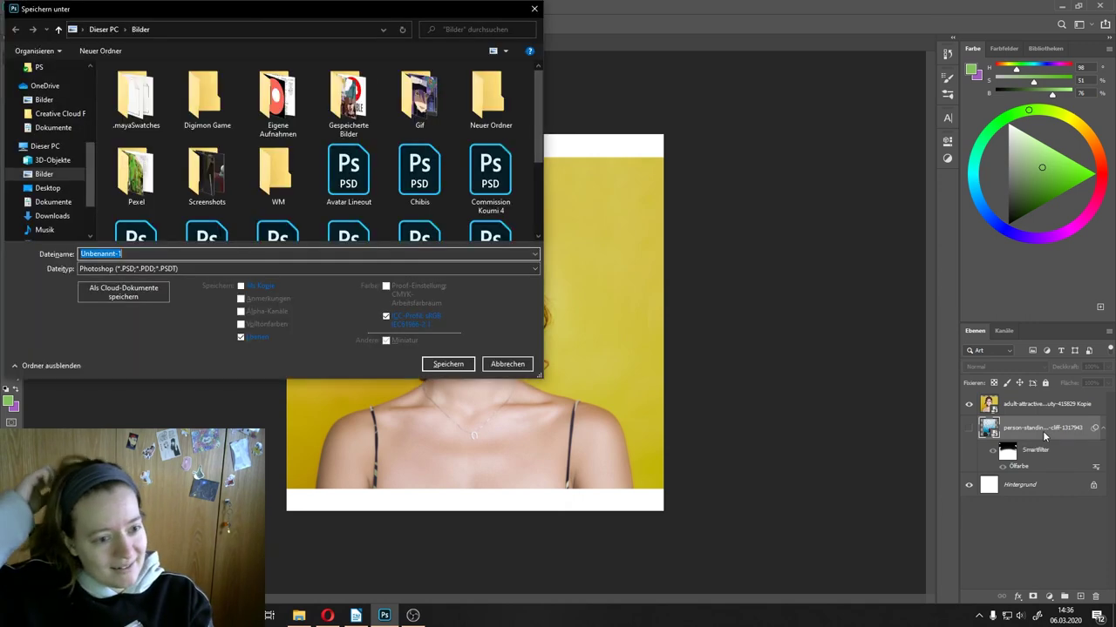
{"action": "left_click", "coordinate": [535, 9]}
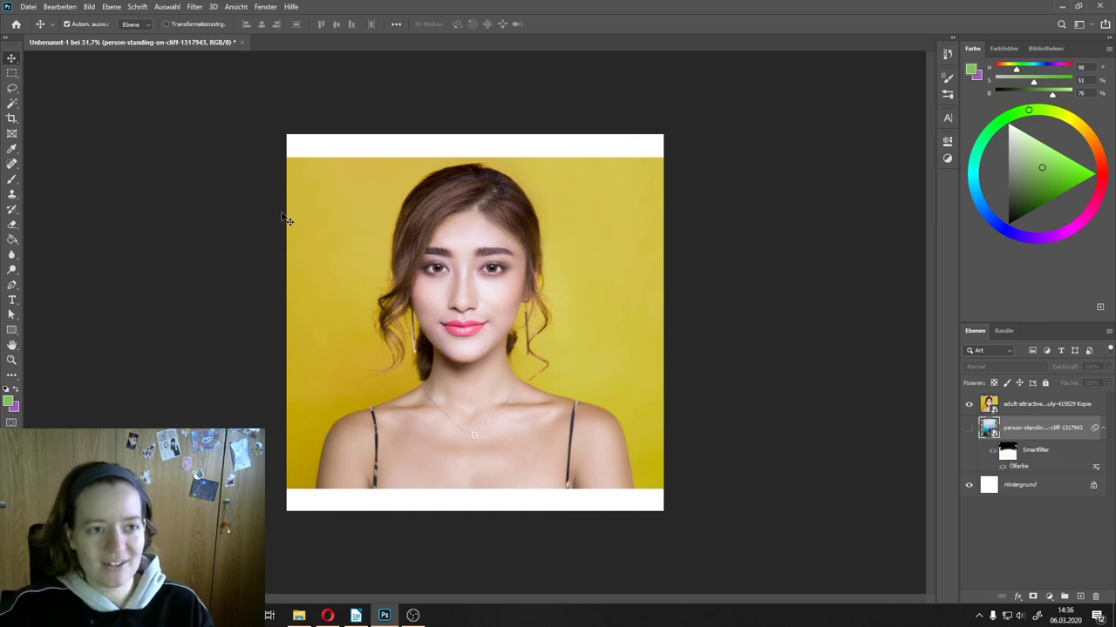
Step: Browse the View and Filter menus, select the Kopie layer, and show then close Brush presets
{"action": "left_click", "coordinate": [240, 7]}
{"action": "left_click", "coordinate": [239, 8]}
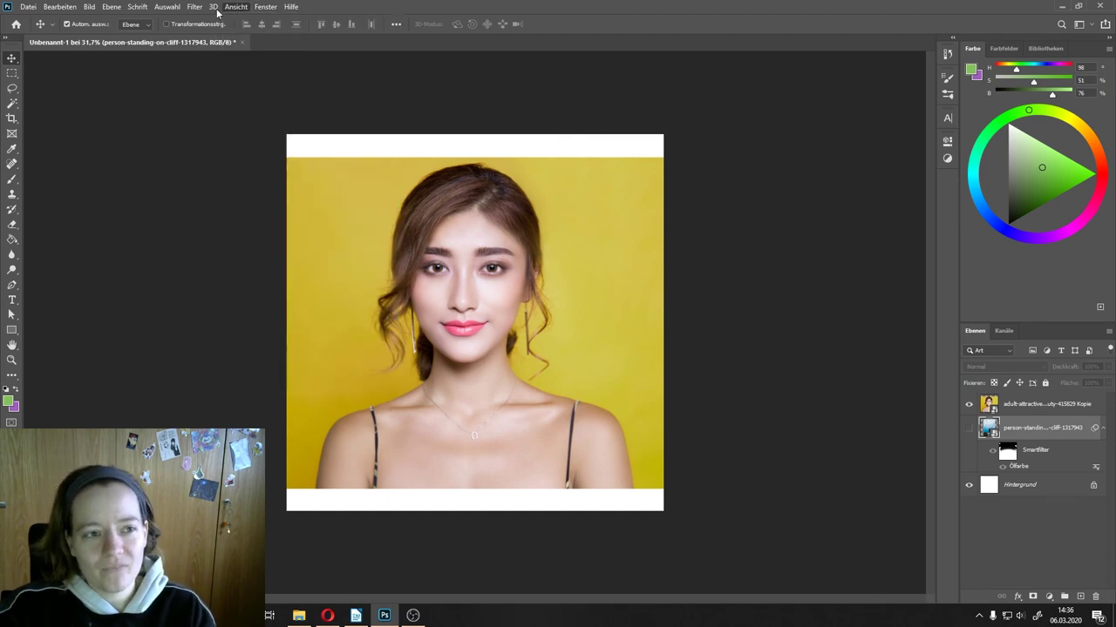
{"action": "left_click", "coordinate": [194, 8]}
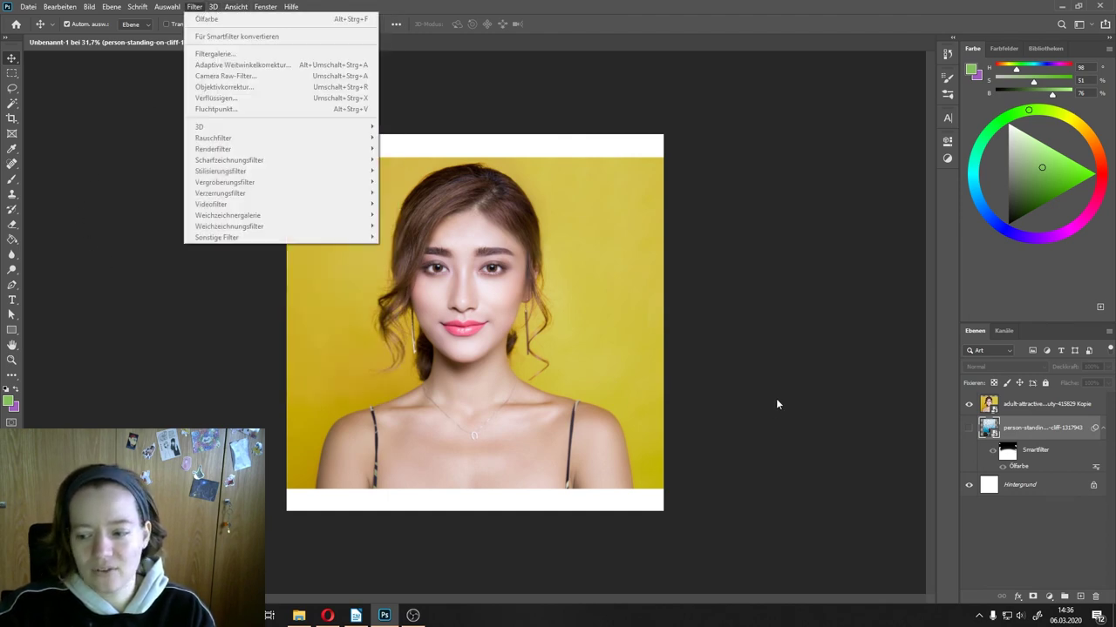
{"action": "left_click", "coordinate": [1008, 402]}
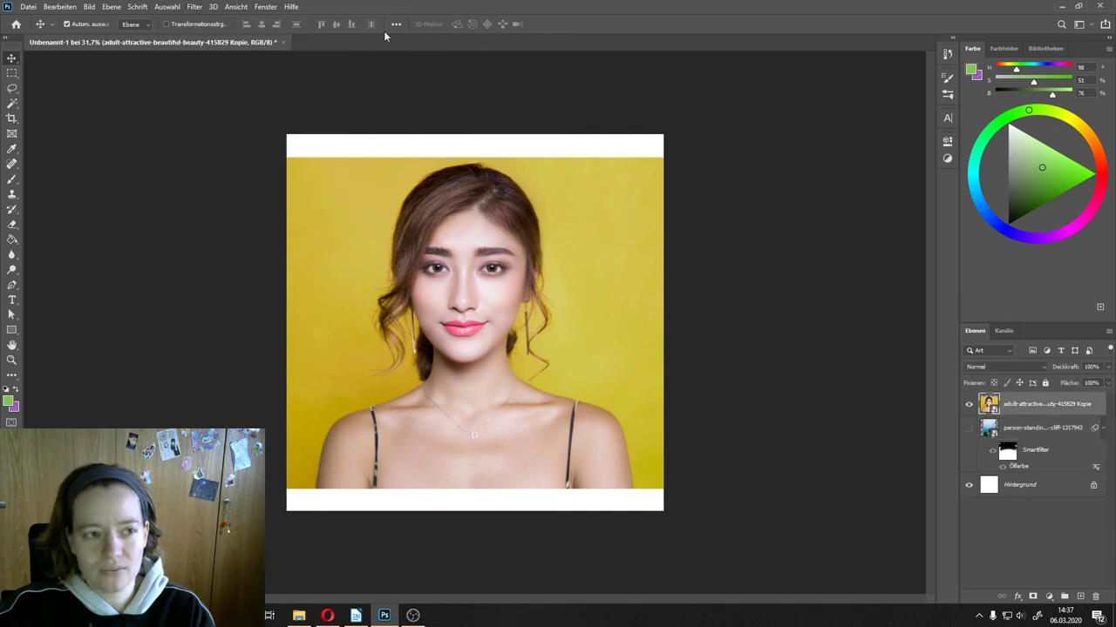
{"action": "left_click", "coordinate": [225, 7]}
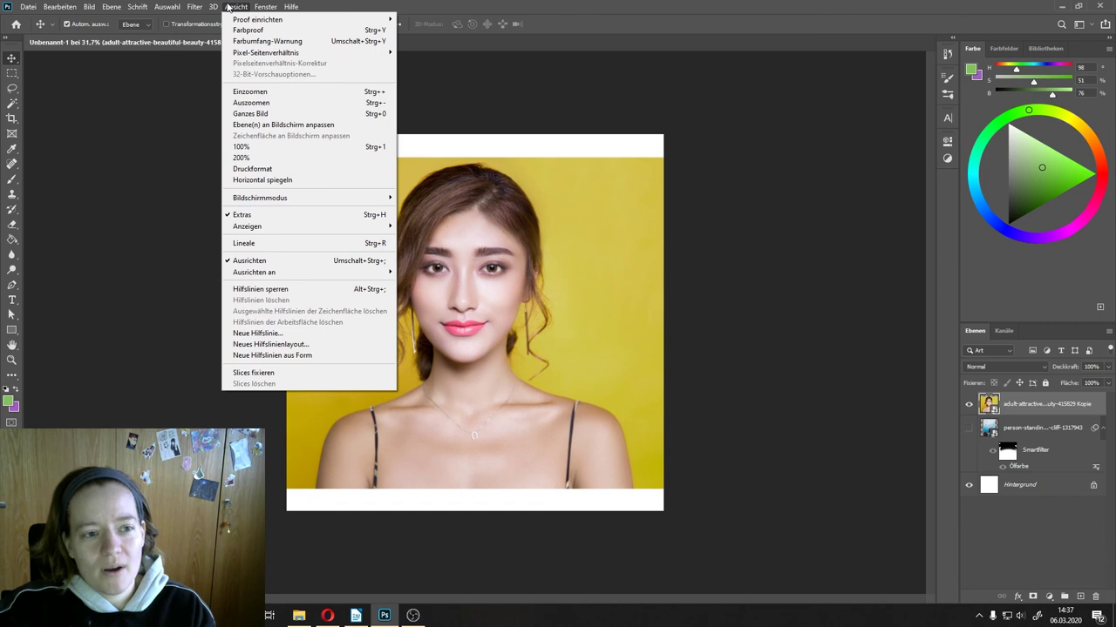
{"action": "mouse_move", "coordinate": [265, 7]}
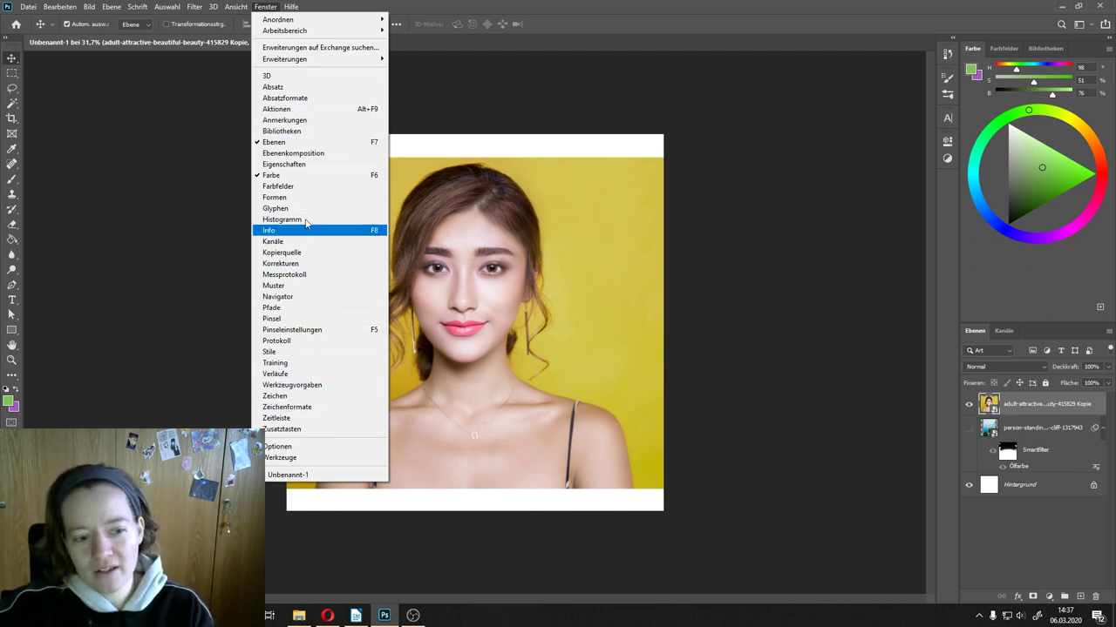
{"action": "left_click", "coordinate": [305, 318]}
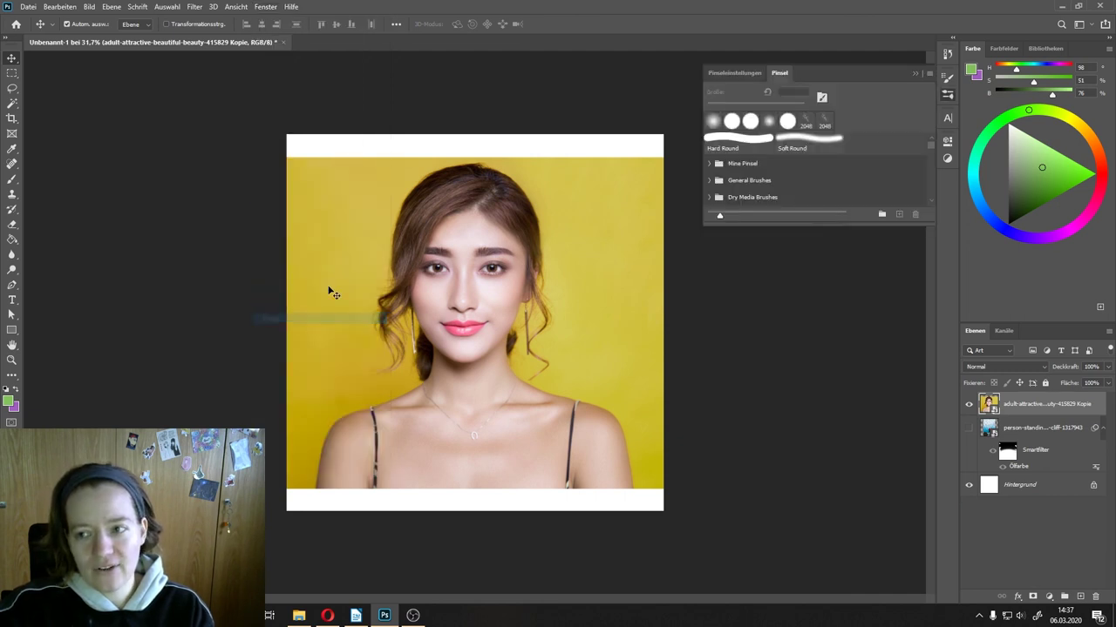
{"action": "left_click", "coordinate": [914, 70]}
{"action": "left_click", "coordinate": [235, 6]}
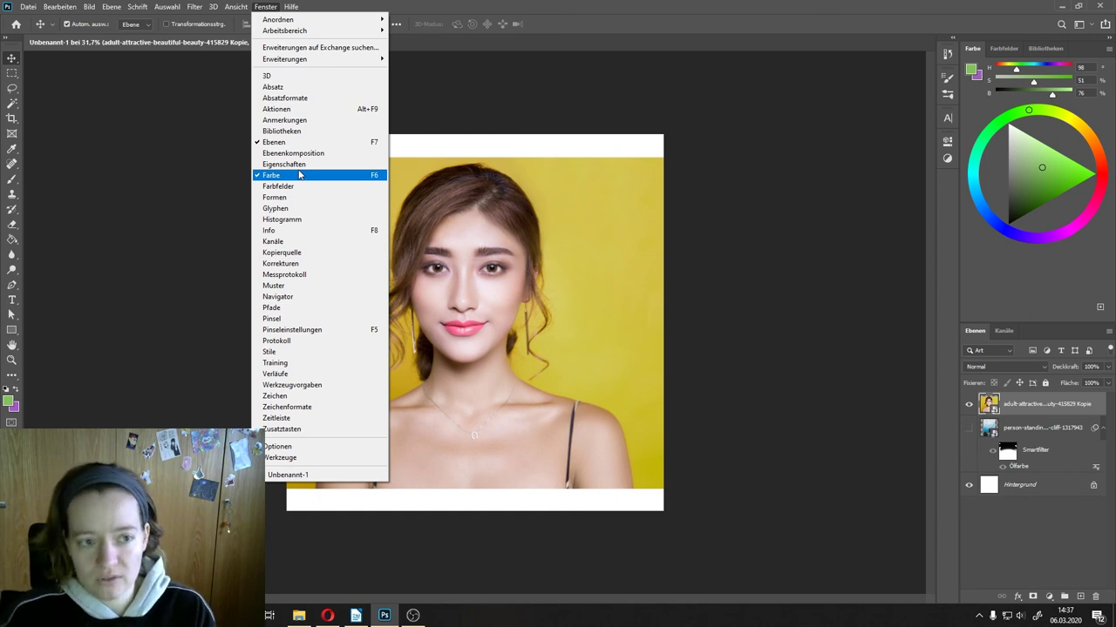
Step: Look through the Adjustments, Properties, Character and Brush settings panels
{"action": "left_click", "coordinate": [949, 164]}
{"action": "left_click", "coordinate": [948, 158]}
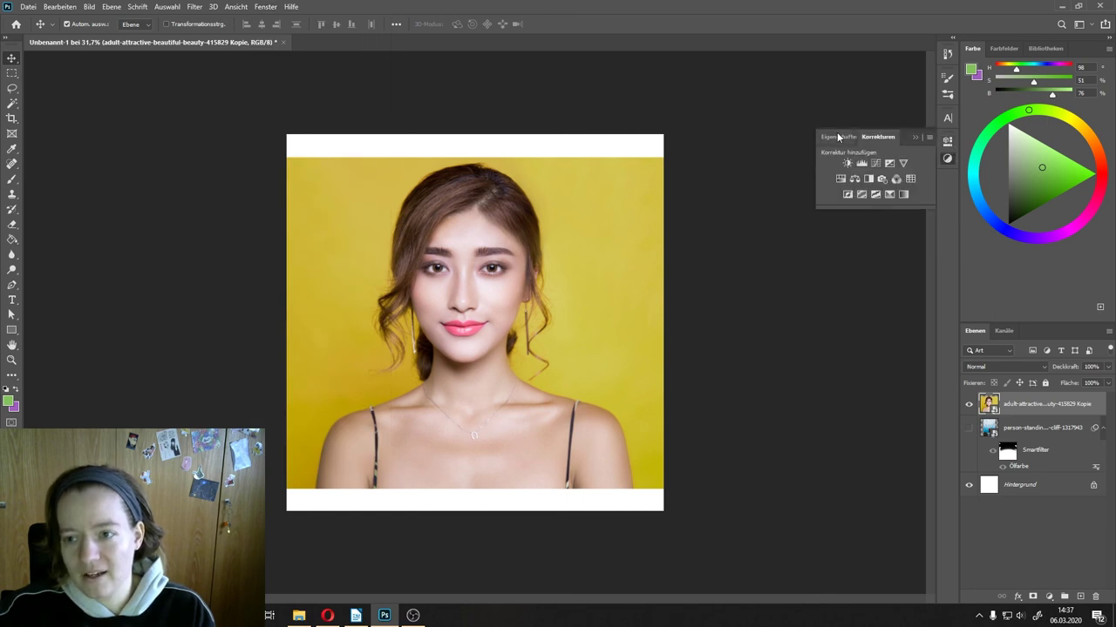
{"action": "left_click", "coordinate": [837, 135]}
{"action": "left_click", "coordinate": [878, 137]}
{"action": "left_click", "coordinate": [947, 118]}
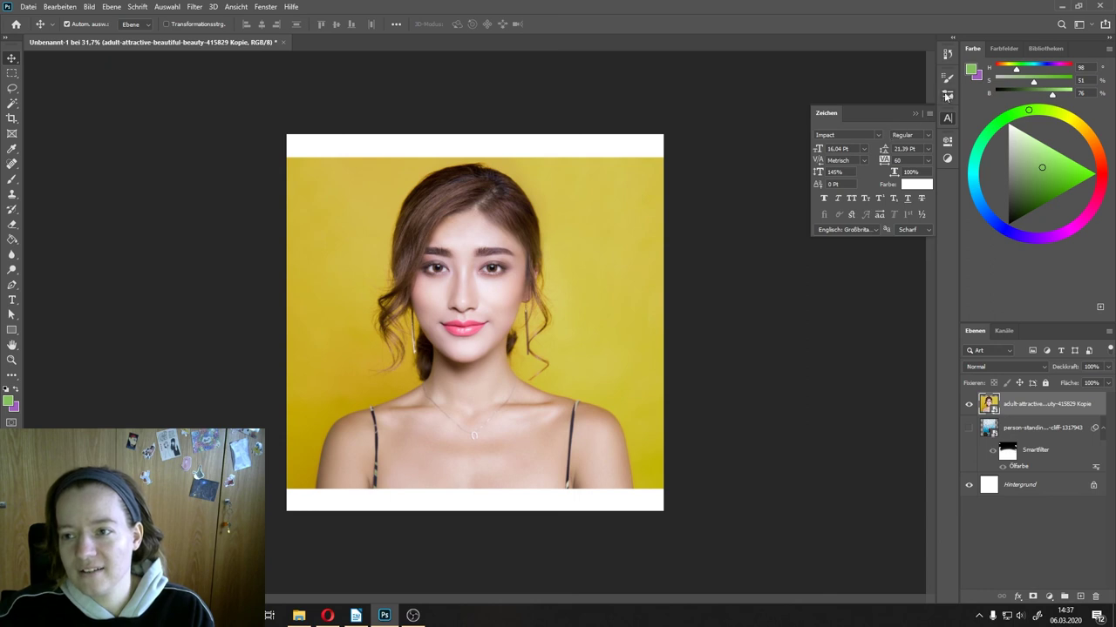
{"action": "left_click", "coordinate": [947, 78]}
{"action": "left_click", "coordinate": [947, 78]}
{"action": "left_click", "coordinate": [948, 94]}
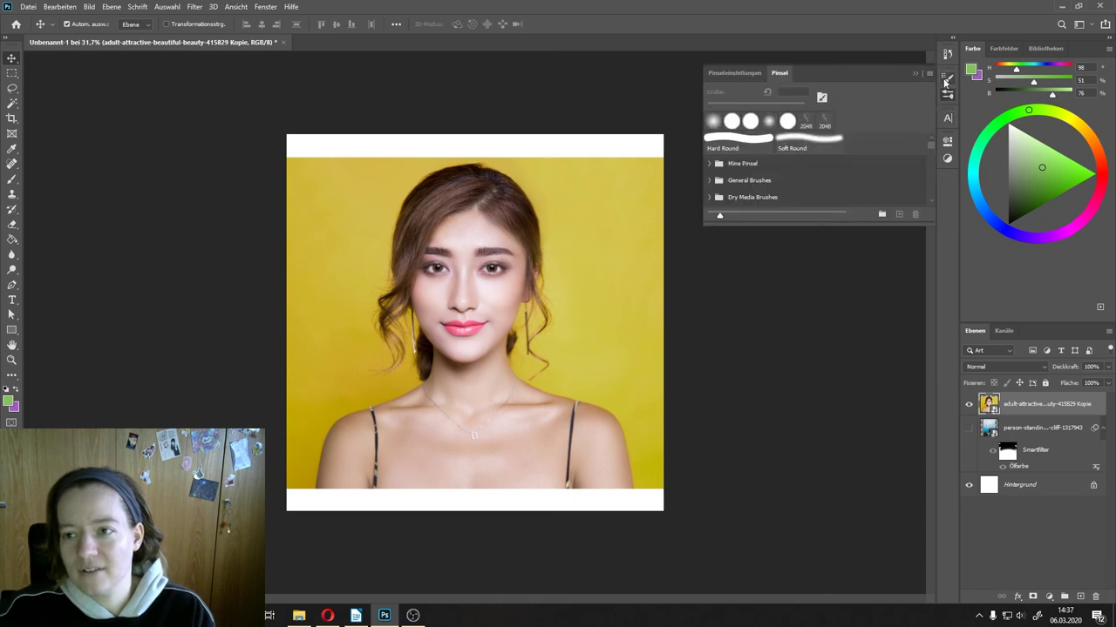
{"action": "left_click", "coordinate": [945, 80]}
Step: View the History and Libraries panels, return to Color, and bring up Window > Workspace
{"action": "left_click", "coordinate": [947, 78]}
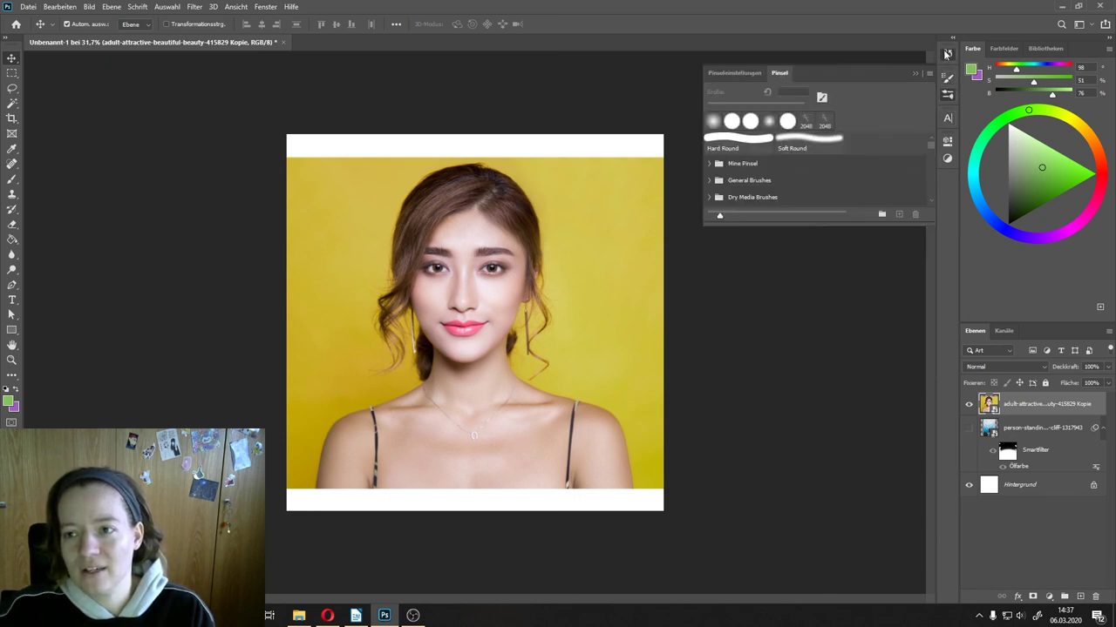
{"action": "left_click", "coordinate": [947, 54]}
{"action": "scroll", "coordinate": [870, 91], "scroll_direction": "down", "scroll_amount": 1}
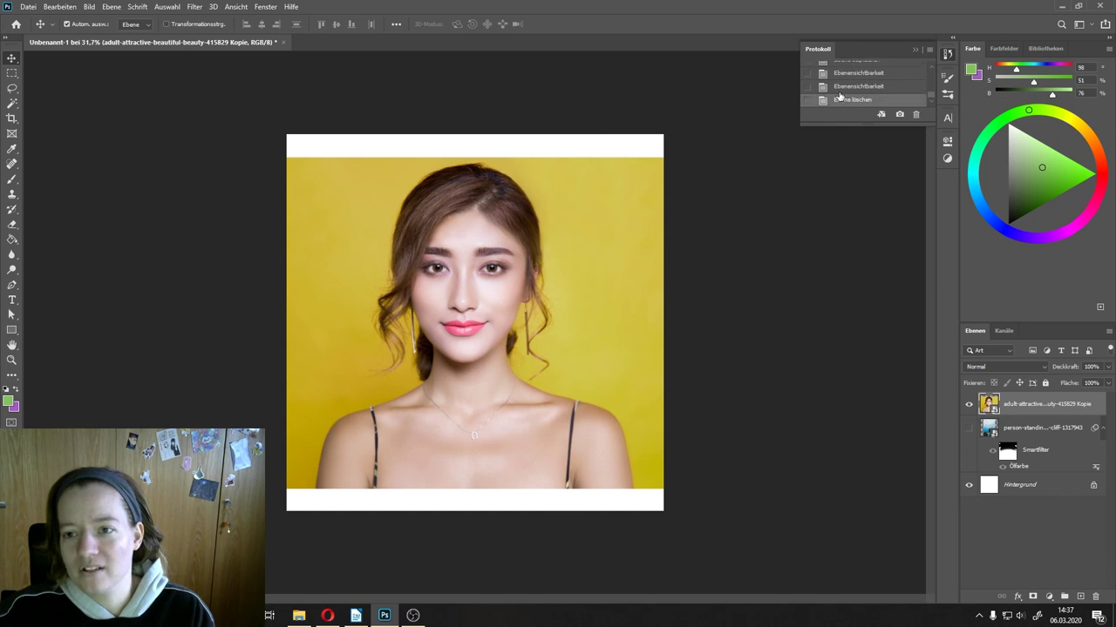
{"action": "scroll", "coordinate": [856, 88], "scroll_direction": "up", "scroll_amount": 3}
{"action": "left_click", "coordinate": [947, 55]}
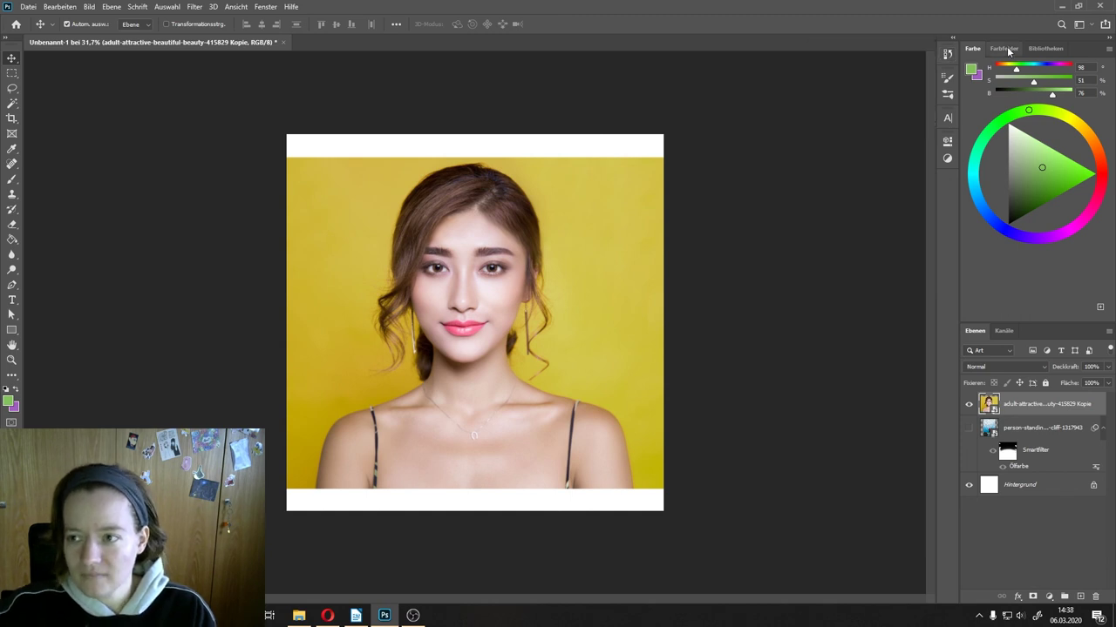
{"action": "left_click", "coordinate": [1045, 48]}
{"action": "left_click", "coordinate": [972, 49]}
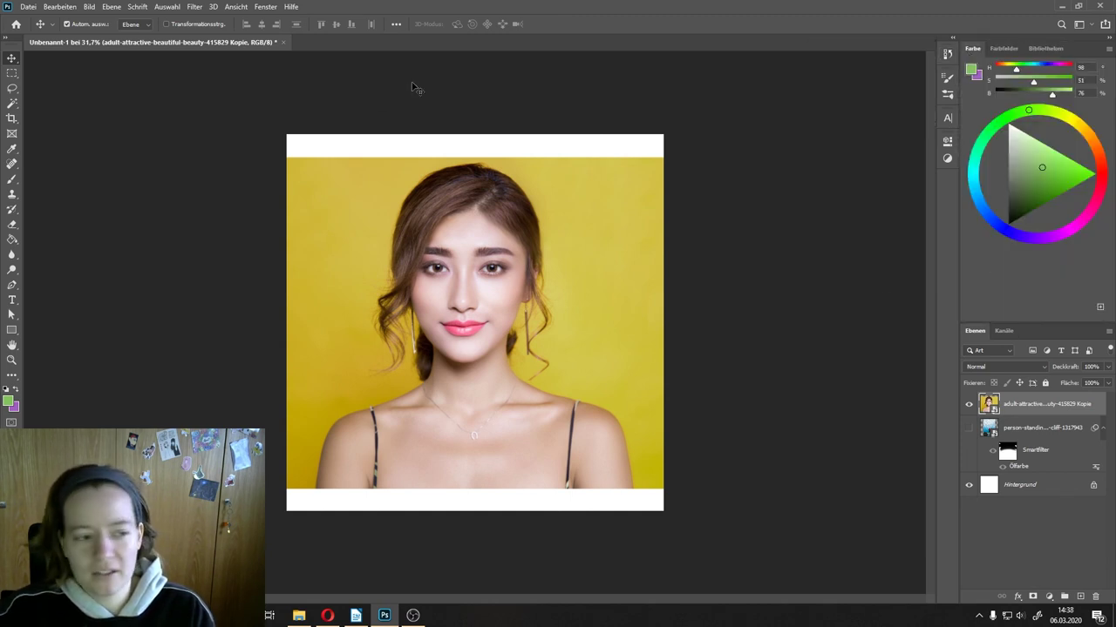
{"action": "left_click", "coordinate": [266, 7]}
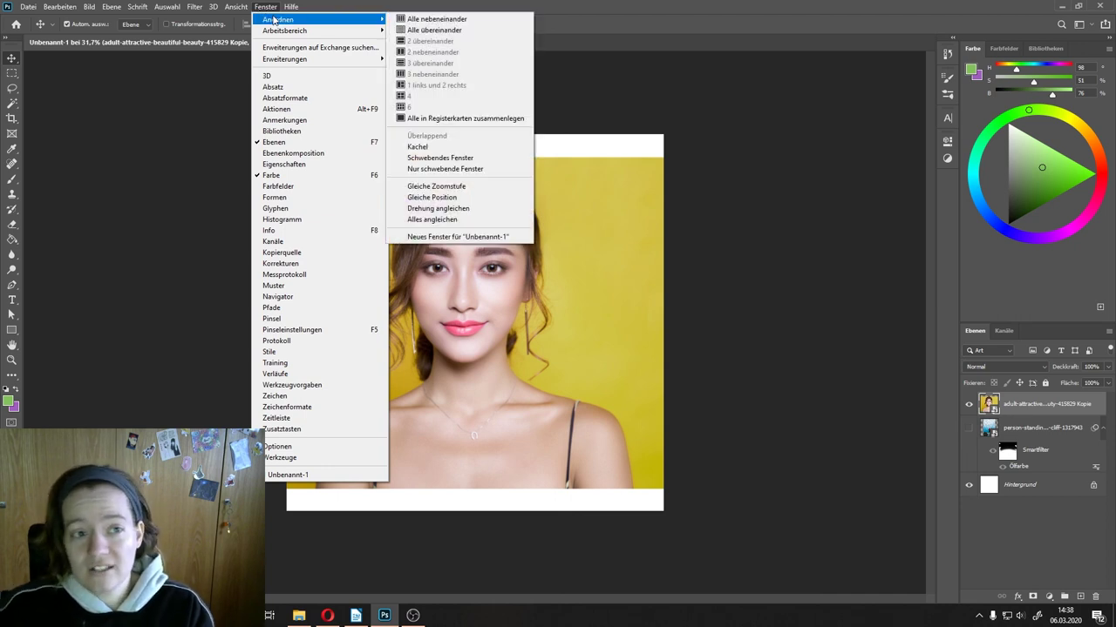
{"action": "mouse_move", "coordinate": [285, 30]}
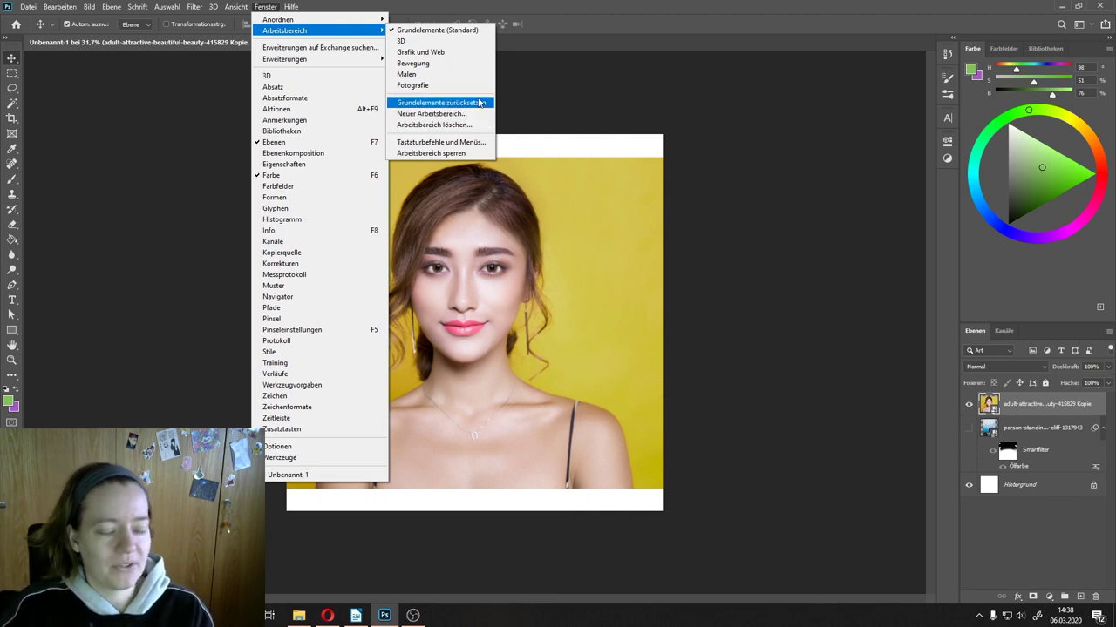
Step: Reset the Essentials workspace and switch to Full Screen Mode with Menu Bar
{"action": "left_click", "coordinate": [478, 102]}
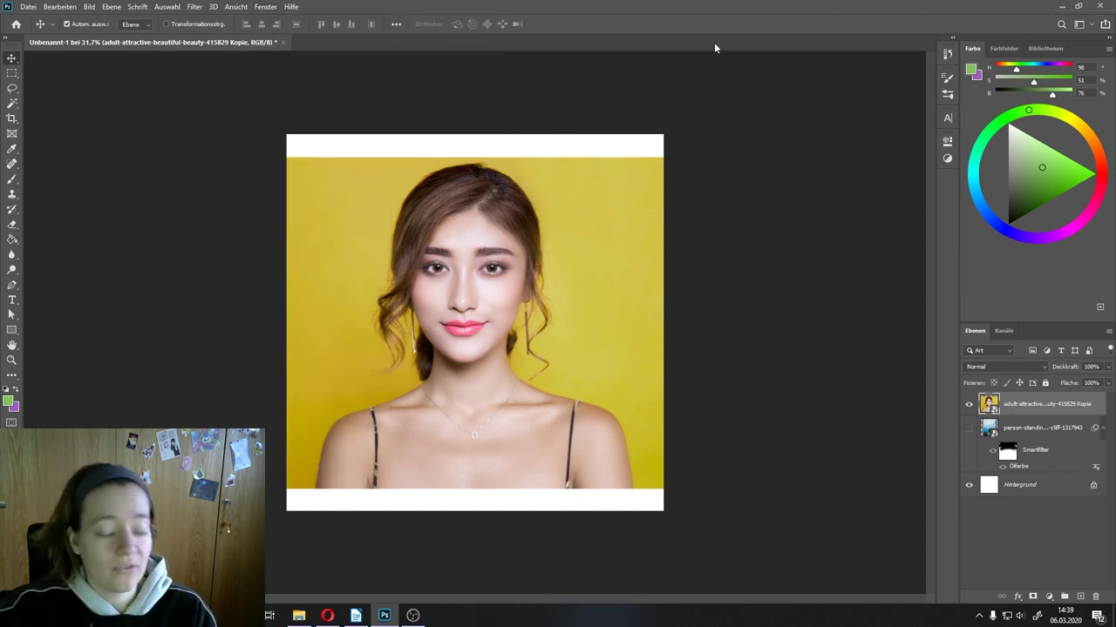
{"action": "left_click", "coordinate": [236, 6]}
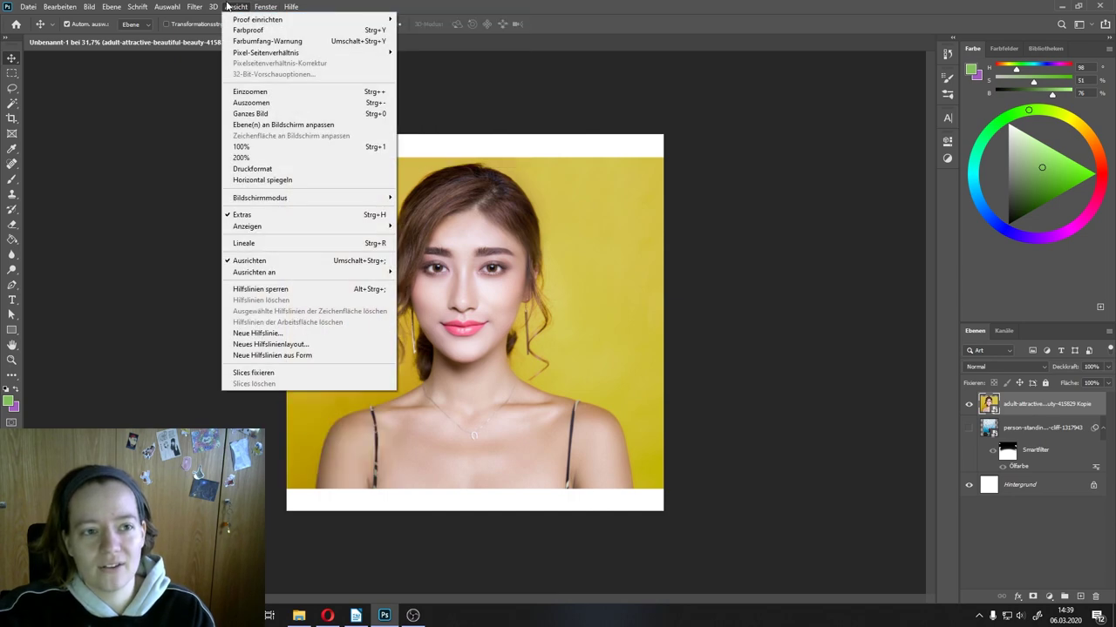
{"action": "mouse_move", "coordinate": [265, 6]}
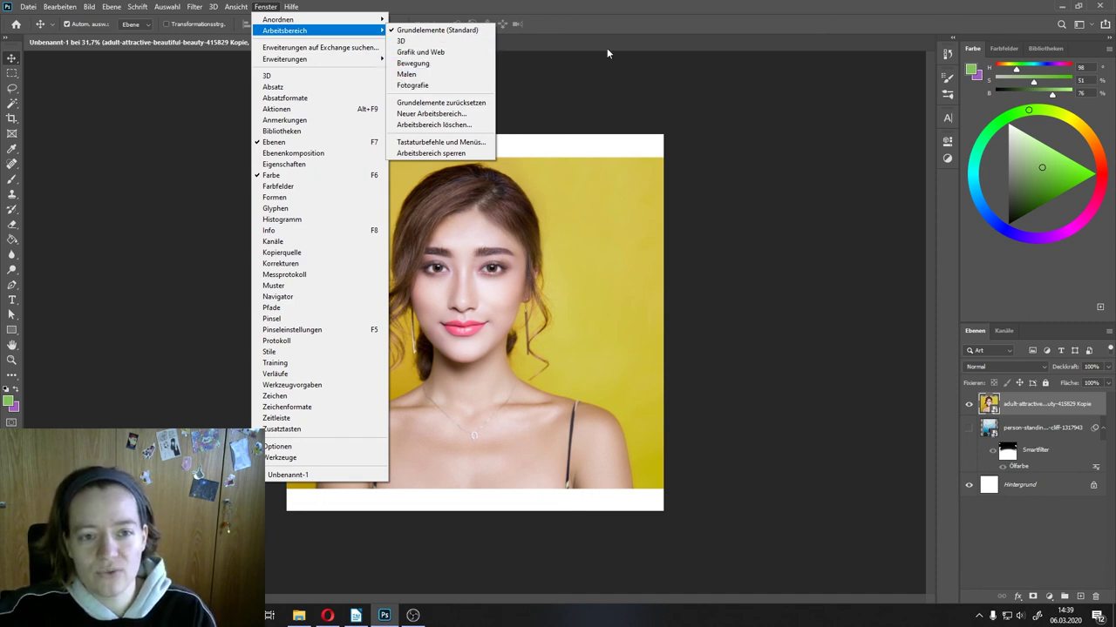
{"action": "left_click", "coordinate": [673, 85]}
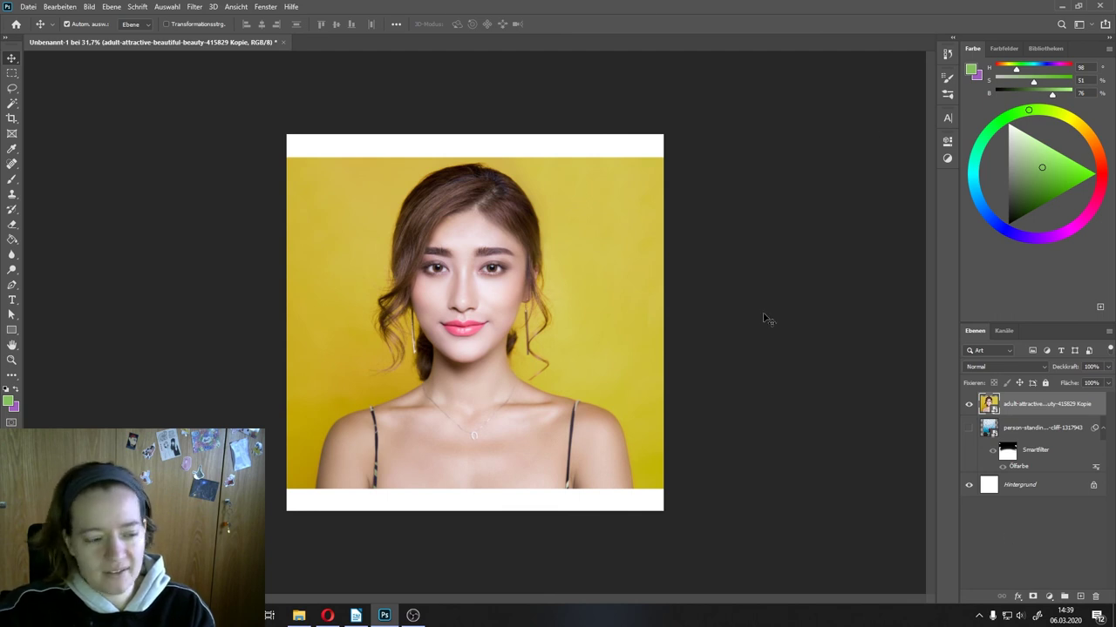
{"action": "left_click", "coordinate": [12, 422]}
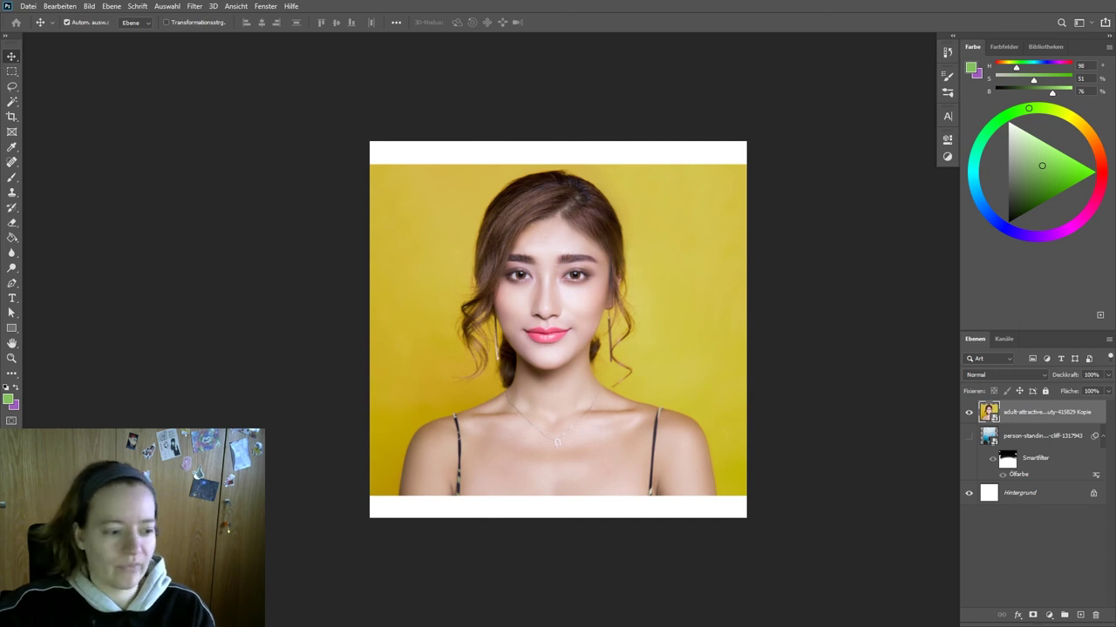
Step: Cycle screen modes, confirm Vollbildmodus, then return to standard screen mode with Esc
{"action": "key", "text": "f"}
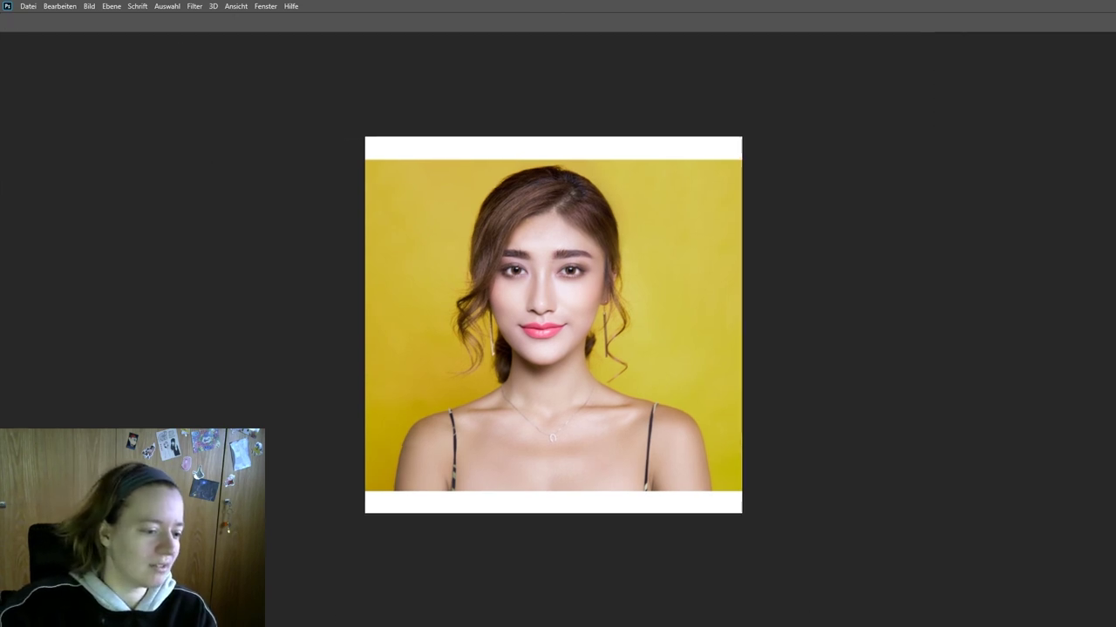
{"action": "key", "text": "f"}
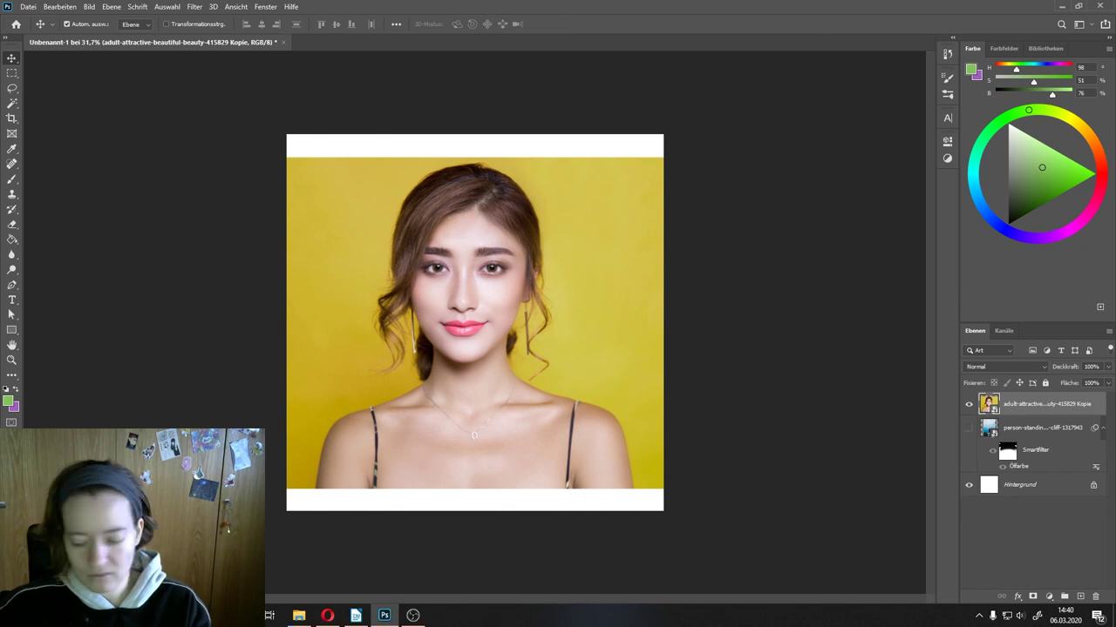
{"action": "key", "text": "f"}
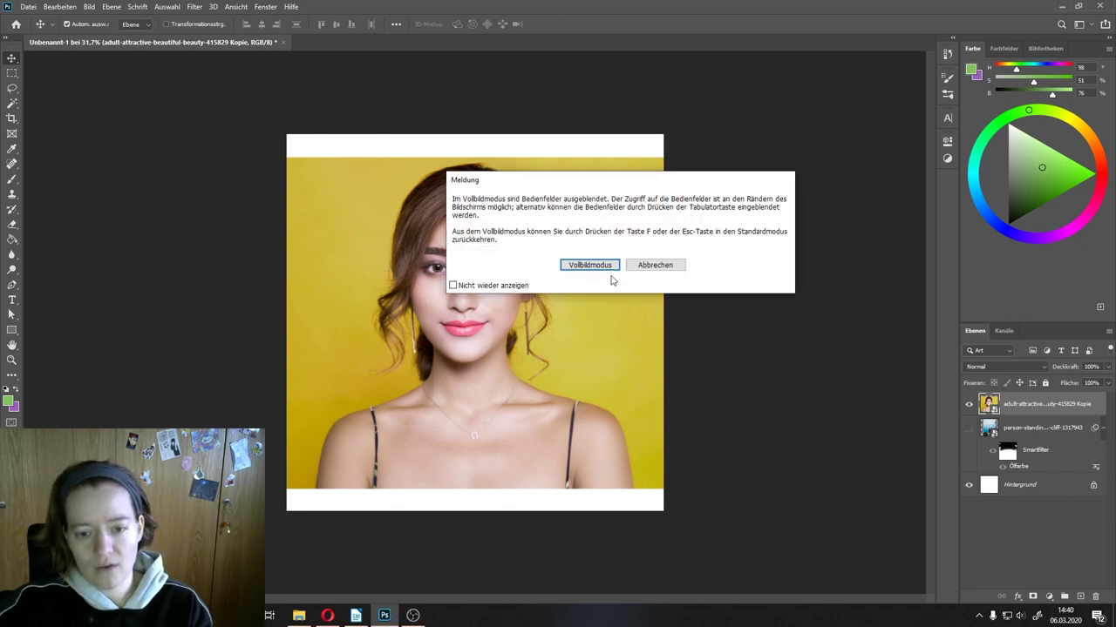
{"action": "left_click", "coordinate": [610, 266]}
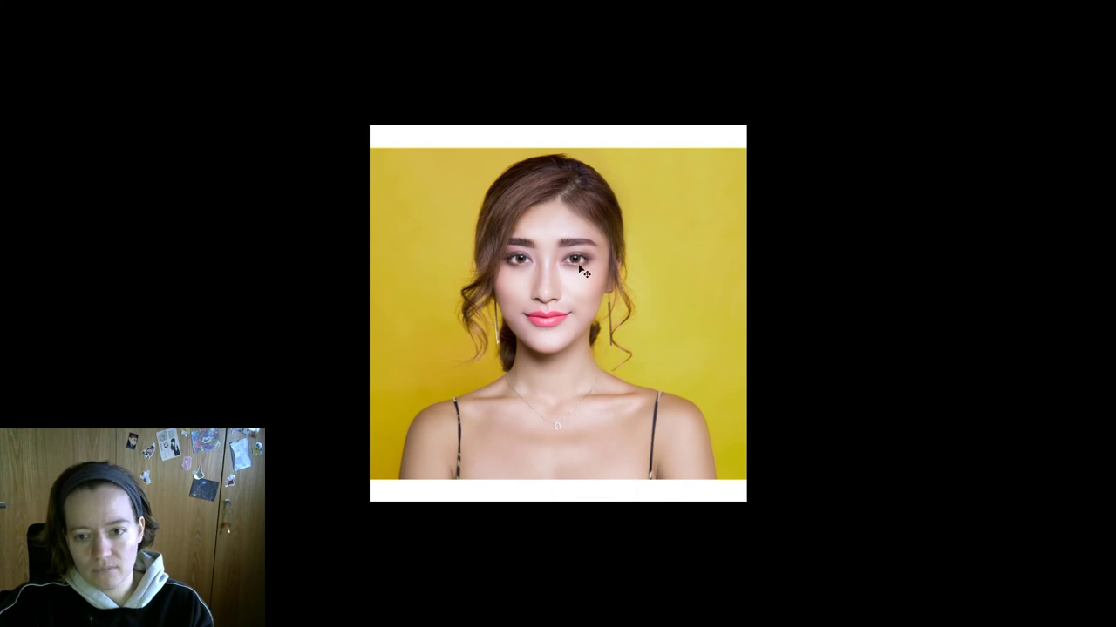
{"action": "scroll", "coordinate": [634, 249], "scroll_direction": "up", "scroll_amount": 2}
{"action": "scroll", "coordinate": [685, 179], "scroll_direction": "down", "scroll_amount": 2}
{"action": "scroll", "coordinate": [685, 179], "scroll_direction": "down", "scroll_amount": 1}
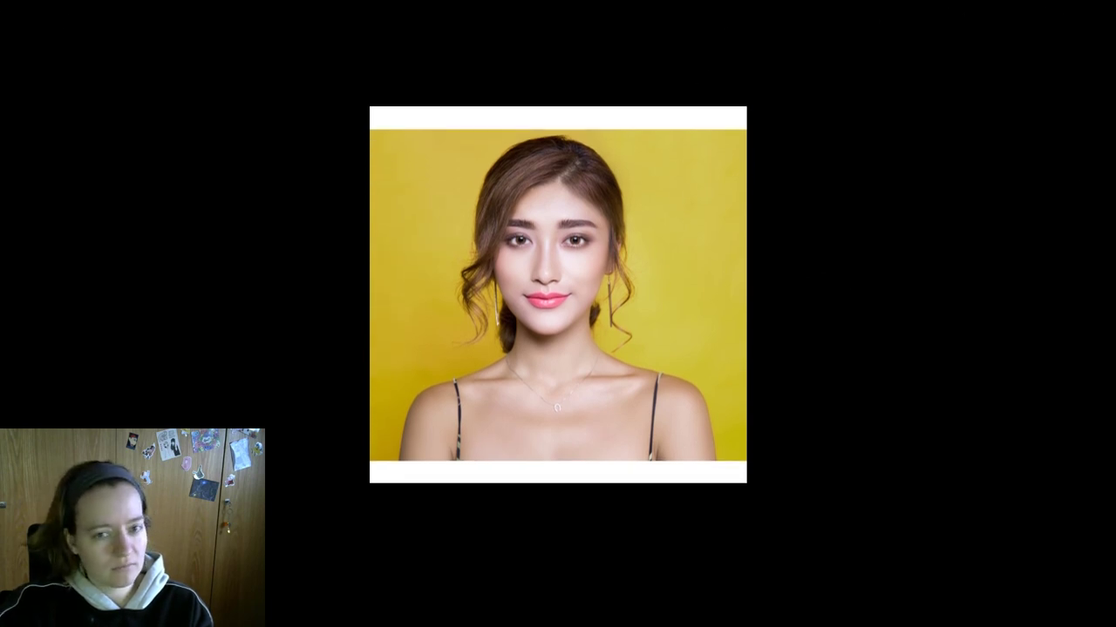
{"action": "key", "text": "Escape"}
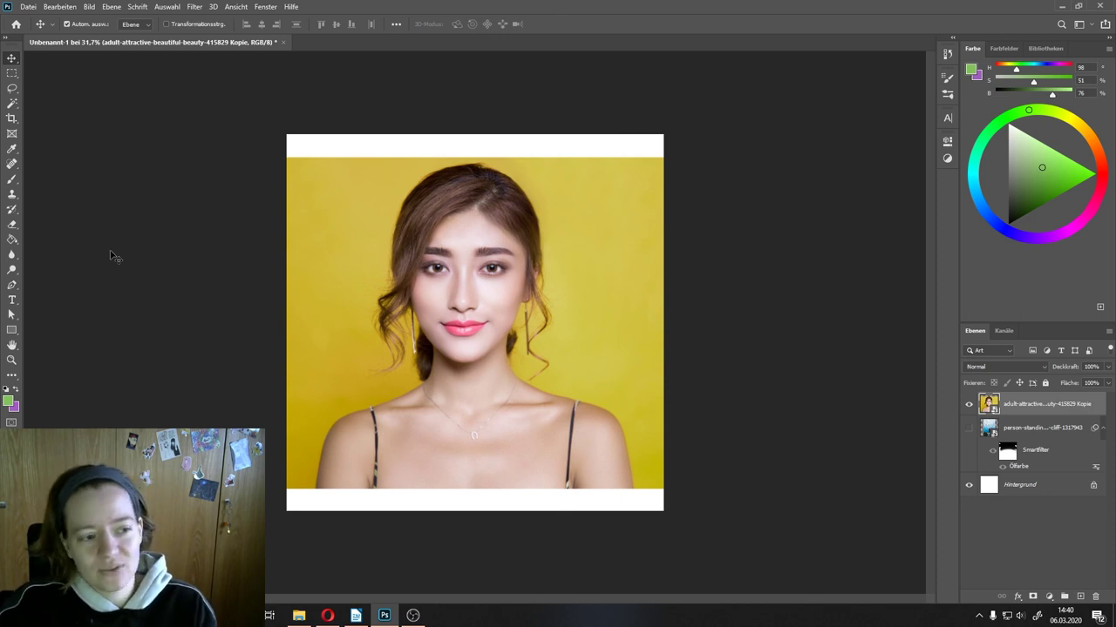
Step: Delete both photo layers from the Layers panel
{"action": "left_click", "coordinate": [968, 428]}
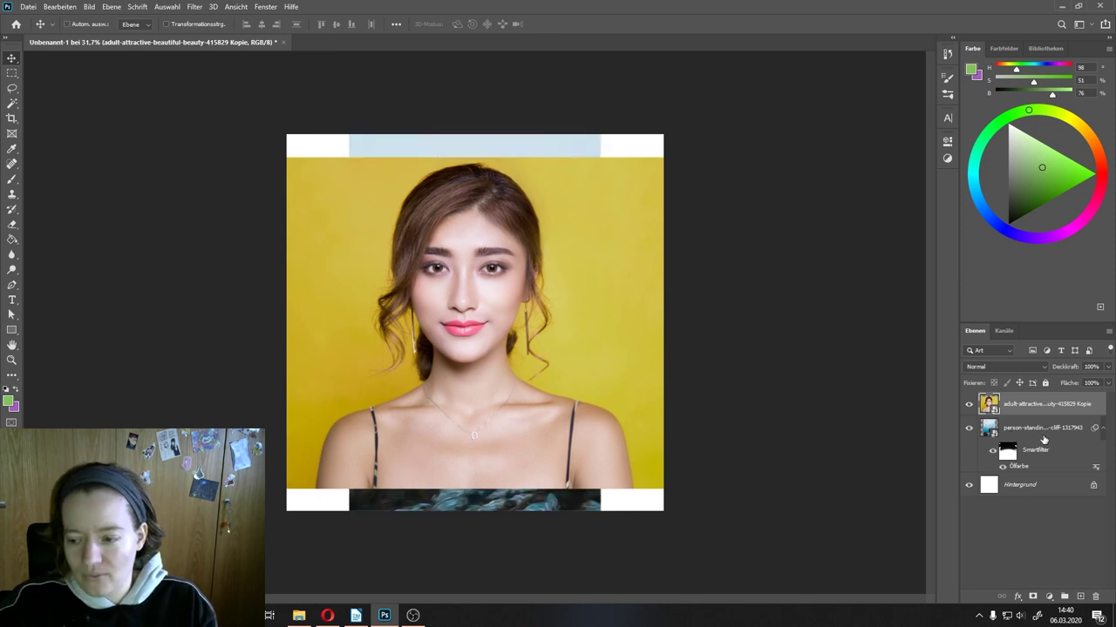
{"action": "left_click", "coordinate": [1095, 599]}
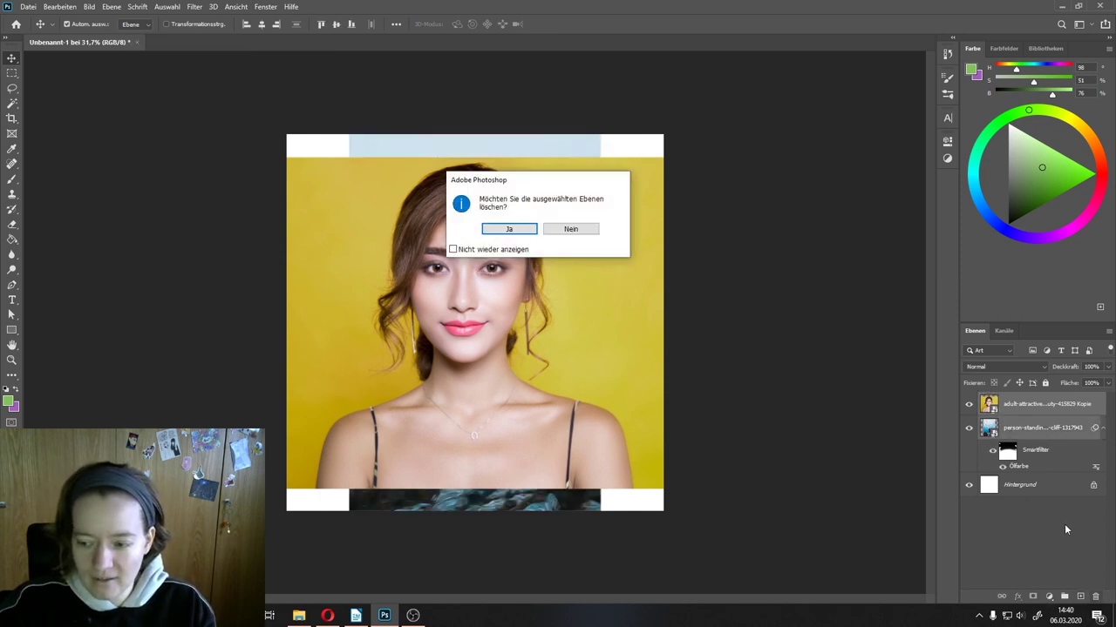
{"action": "left_click", "coordinate": [514, 228]}
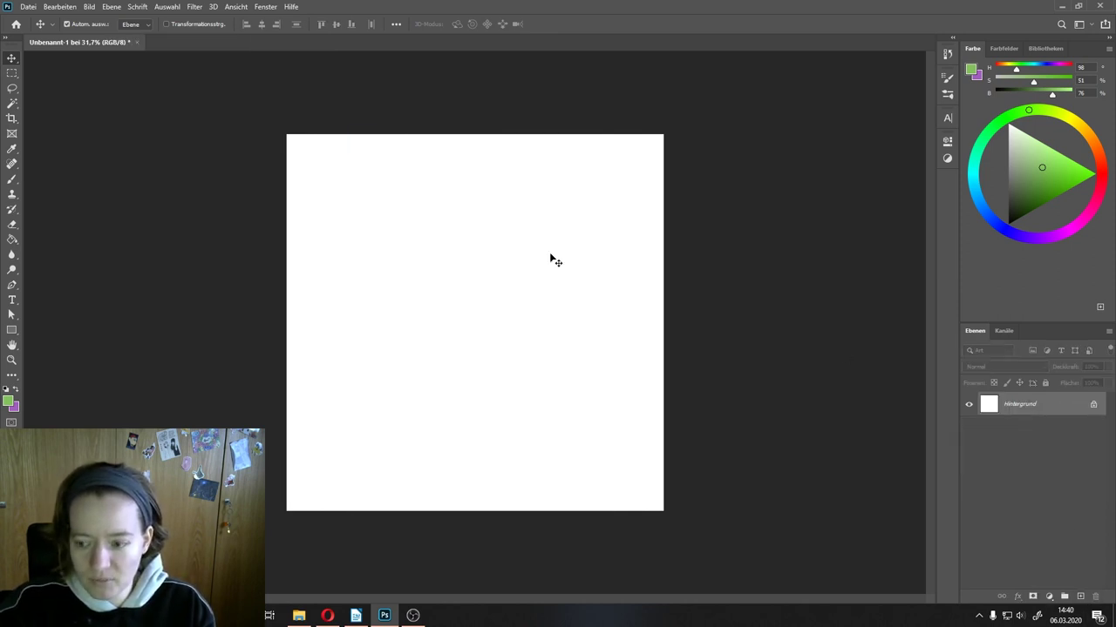
Step: Draw a bright green rectangle in the upper part of the canvas
{"action": "left_click", "coordinate": [12, 330]}
{"action": "left_click", "coordinate": [1064, 159]}
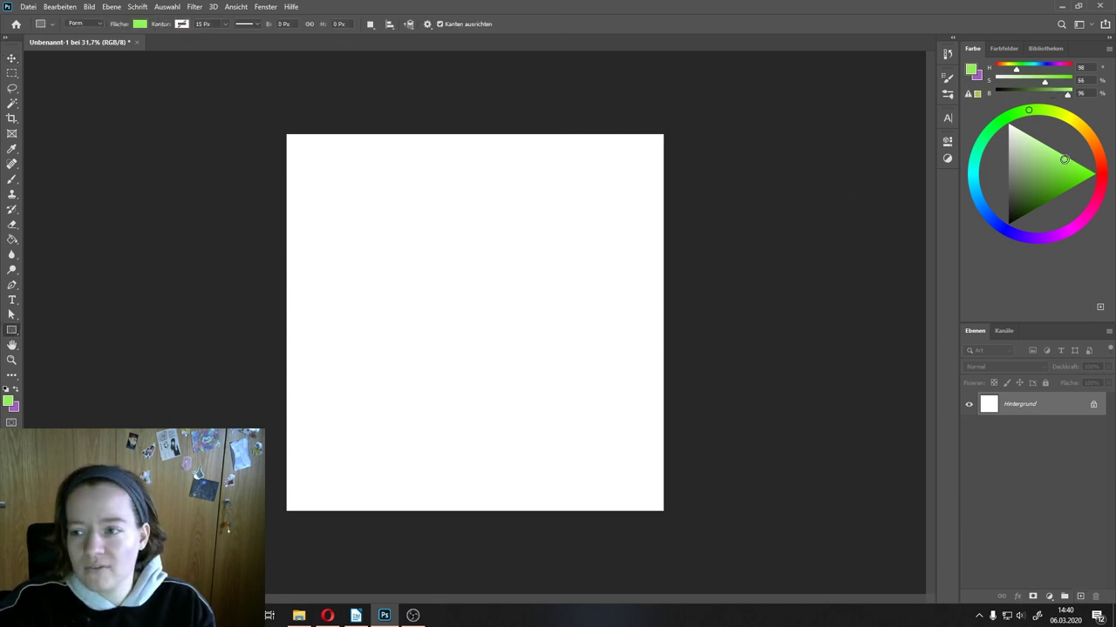
{"action": "left_click_drag", "start_coordinate": [412, 210], "coordinate": [542, 319]}
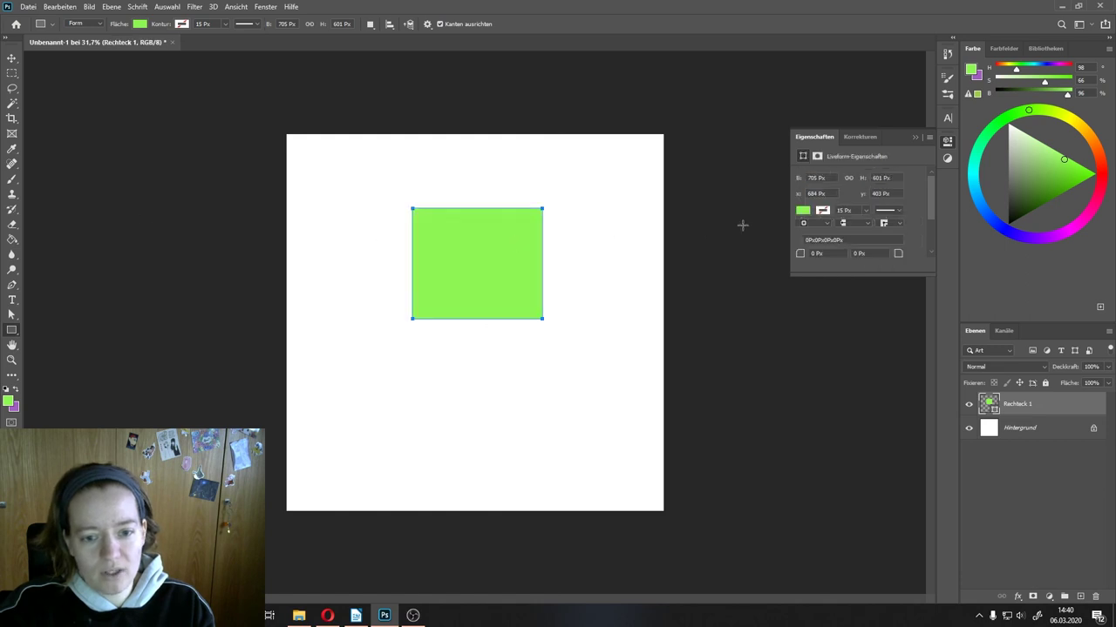
Step: Draw an ellipse as a circle overlapping the rectangle's lower-right corner
{"action": "right_click", "coordinate": [11, 330]}
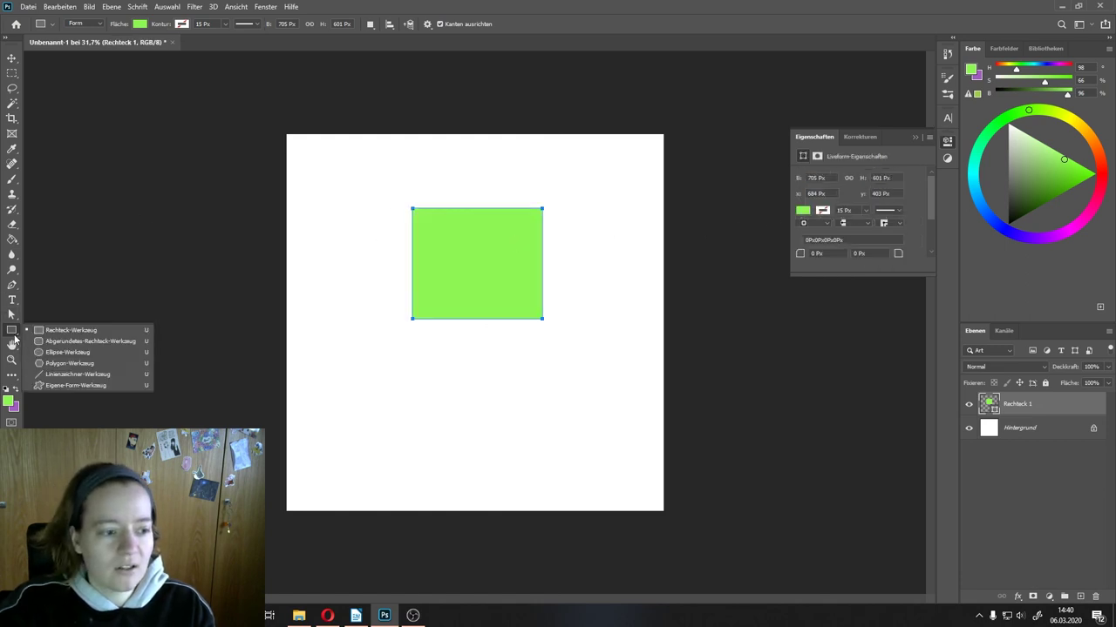
{"action": "key", "text": "Escape"}
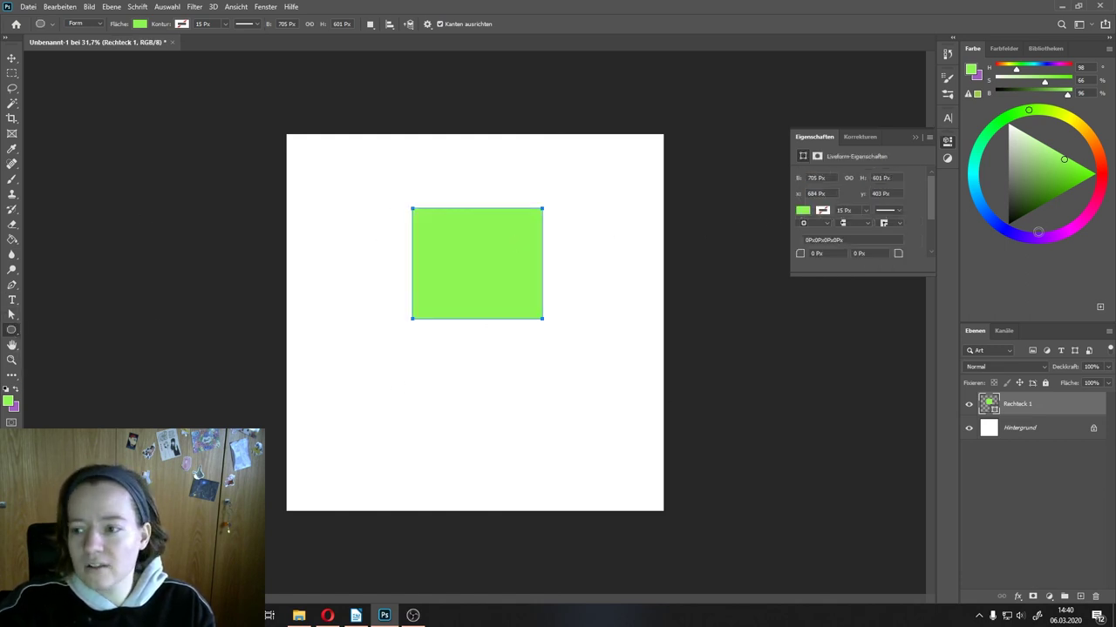
{"action": "left_click", "coordinate": [1084, 135]}
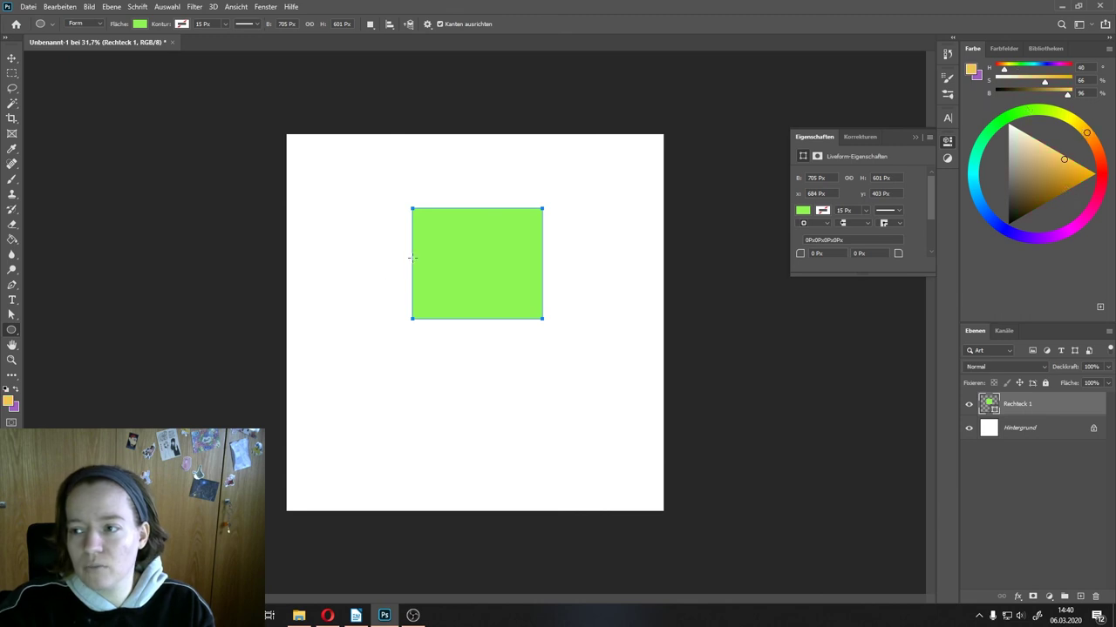
{"action": "left_click_drag", "start_coordinate": [468, 291], "coordinate": [591, 412]}
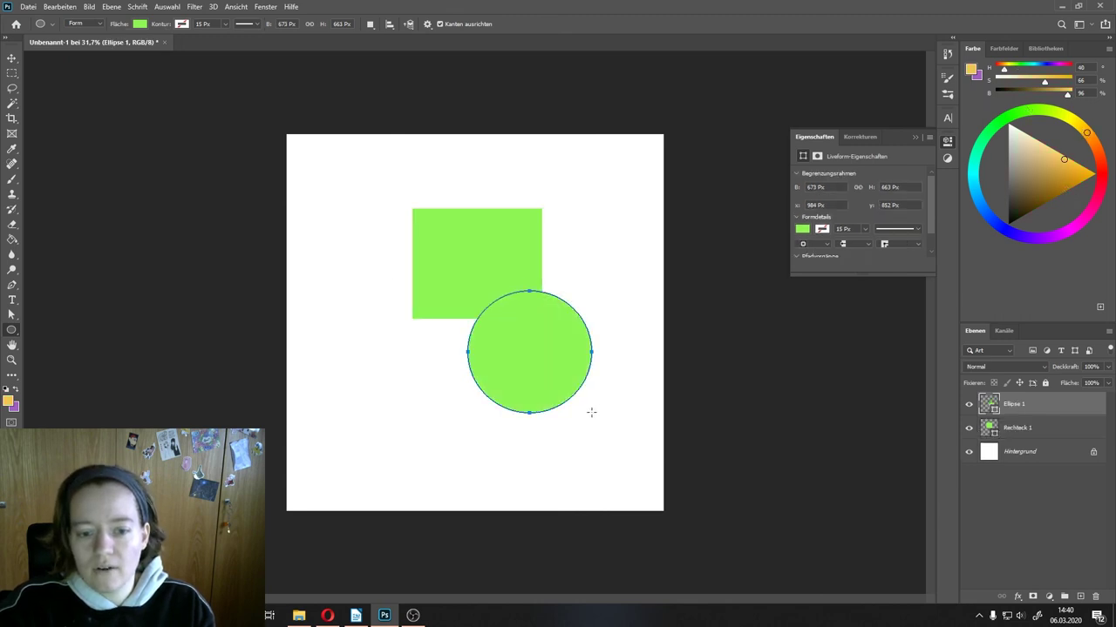
Step: Set the circle's fill colour to orange in its shape properties
{"action": "left_click", "coordinate": [864, 325]}
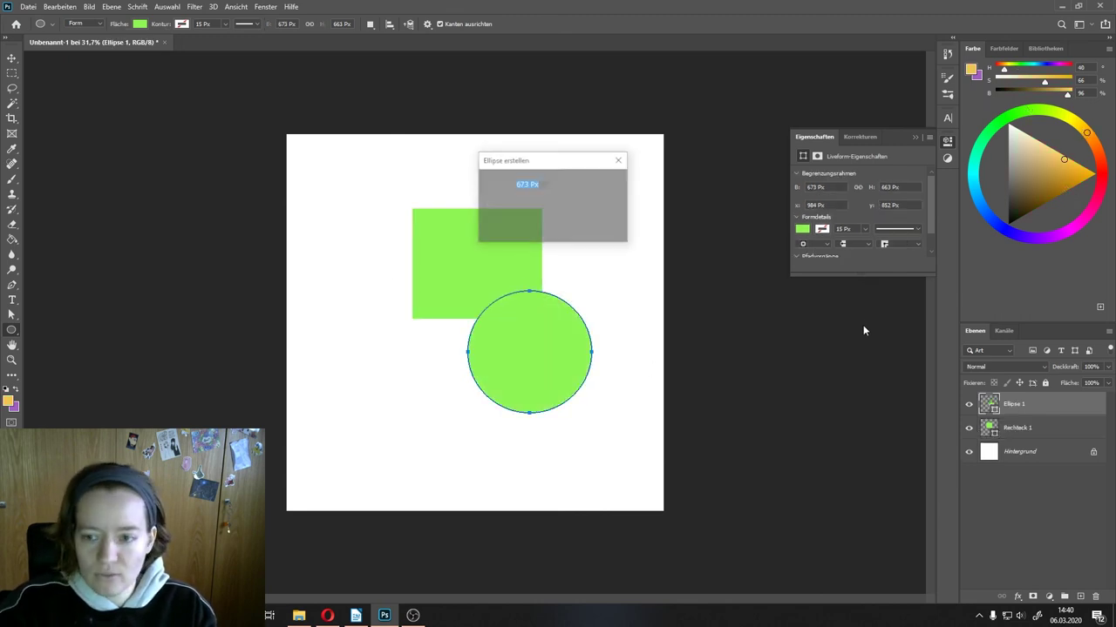
{"action": "left_click", "coordinate": [620, 160]}
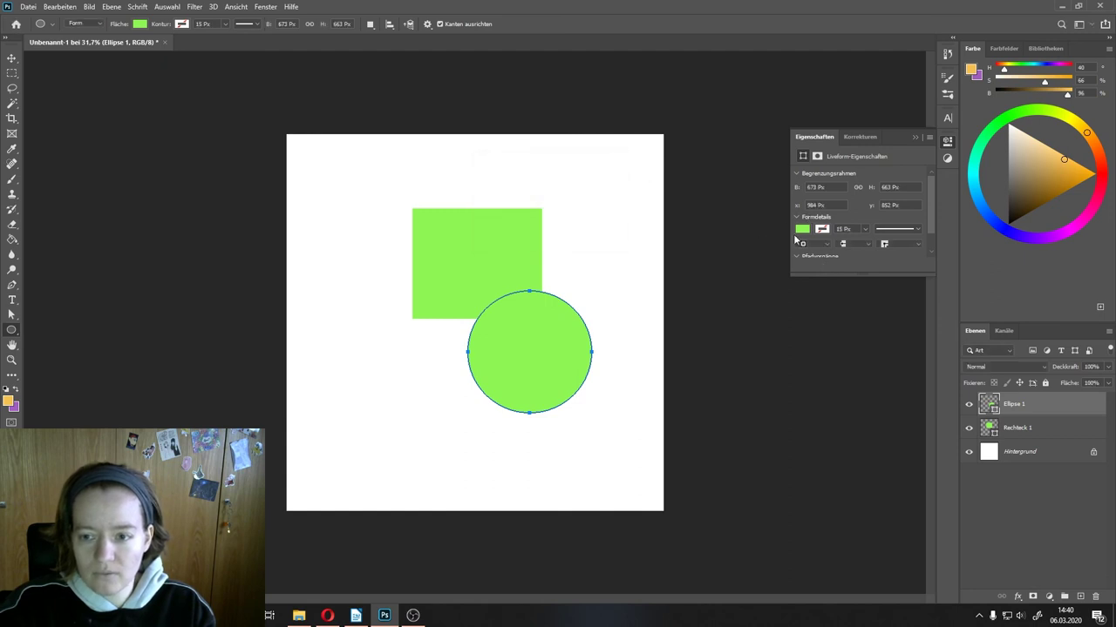
{"action": "left_click", "coordinate": [803, 231]}
{"action": "double_click", "coordinate": [804, 291]}
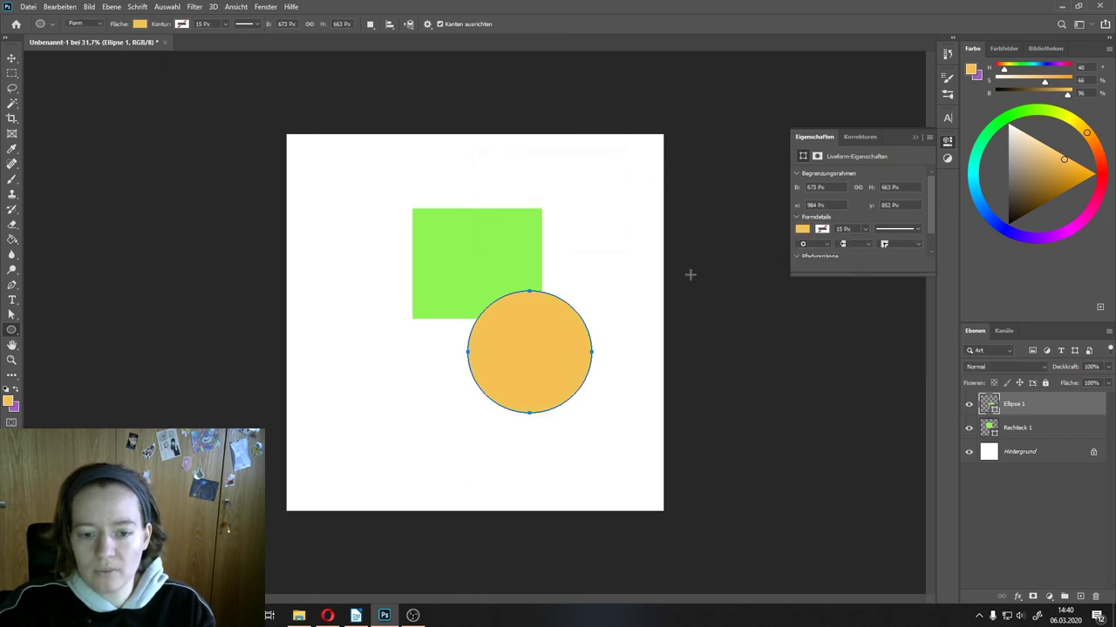
{"action": "left_click", "coordinate": [688, 272]}
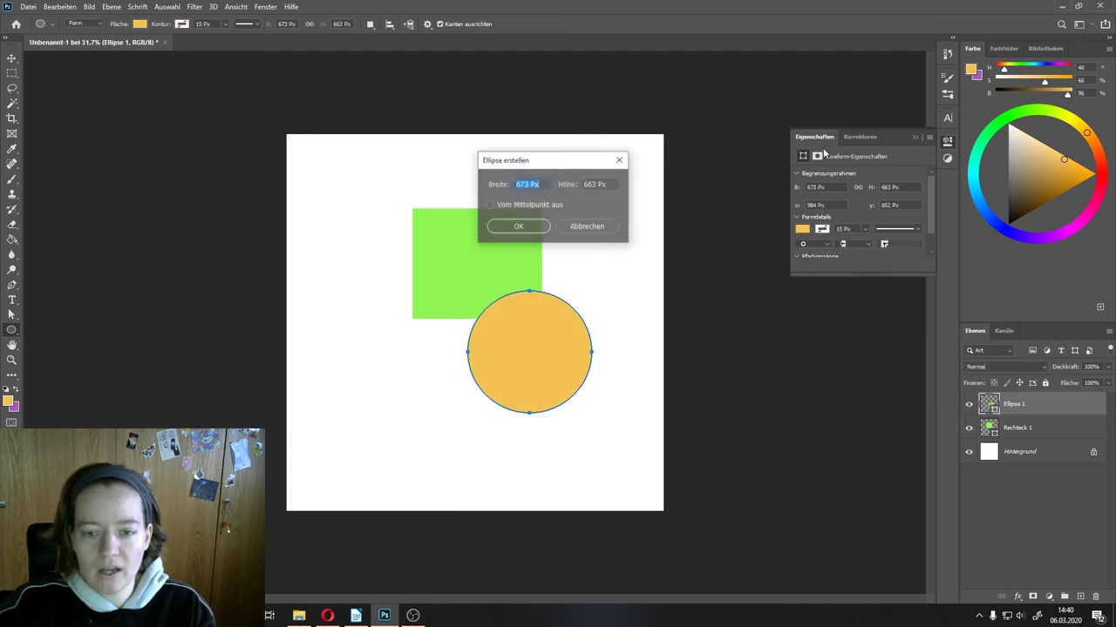
{"action": "left_click", "coordinate": [537, 230]}
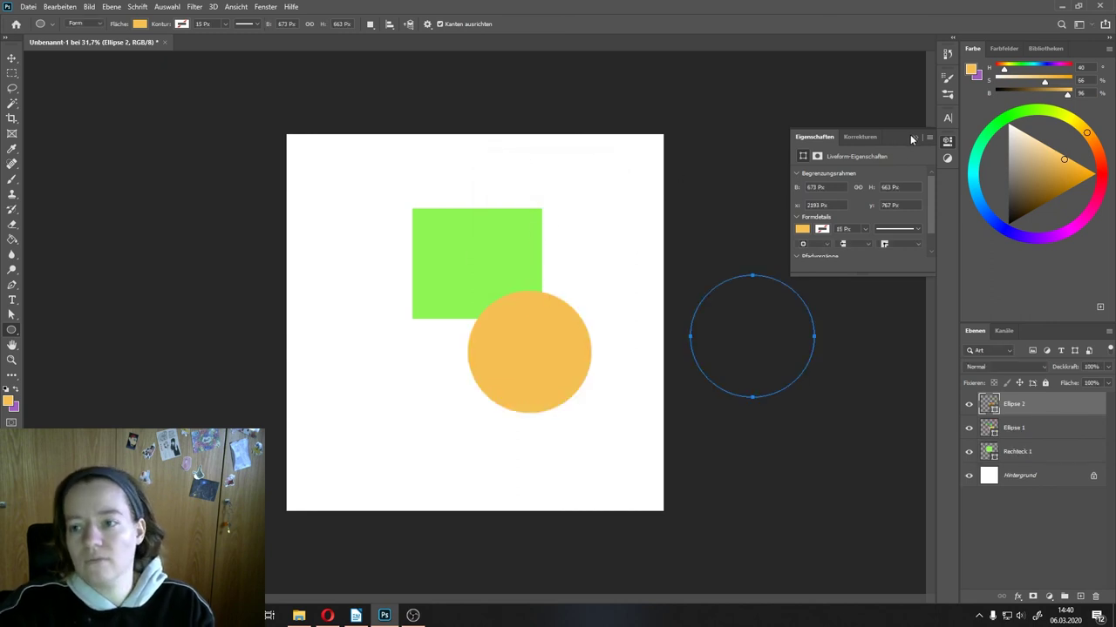
{"action": "left_click", "coordinate": [915, 137]}
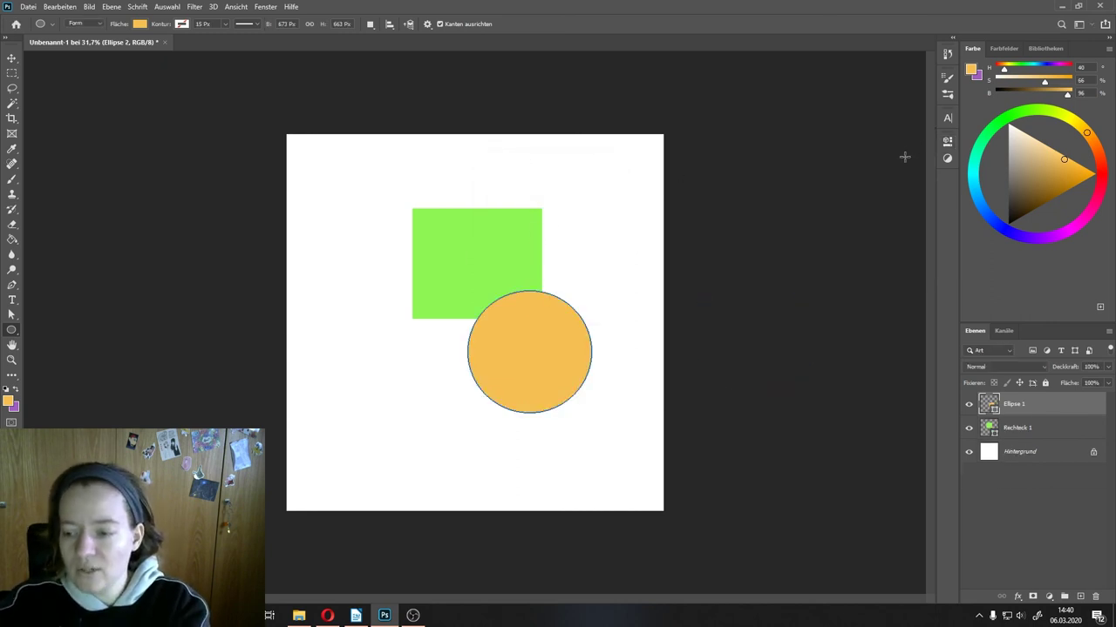
Step: Remove the unwanted second circle and reposition the orange circle with the Move tool
{"action": "key", "text": "Delete"}
{"action": "left_click", "coordinate": [12, 57]}
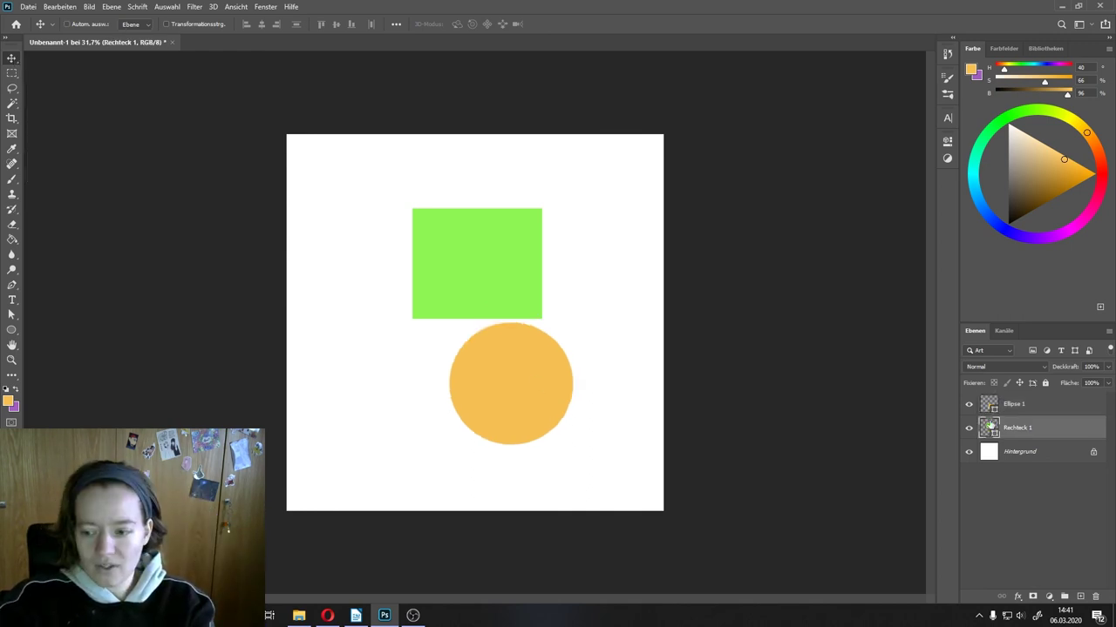
{"action": "left_click", "coordinate": [1011, 404]}
{"action": "left_click_drag", "start_coordinate": [573, 381], "coordinate": [567, 360]}
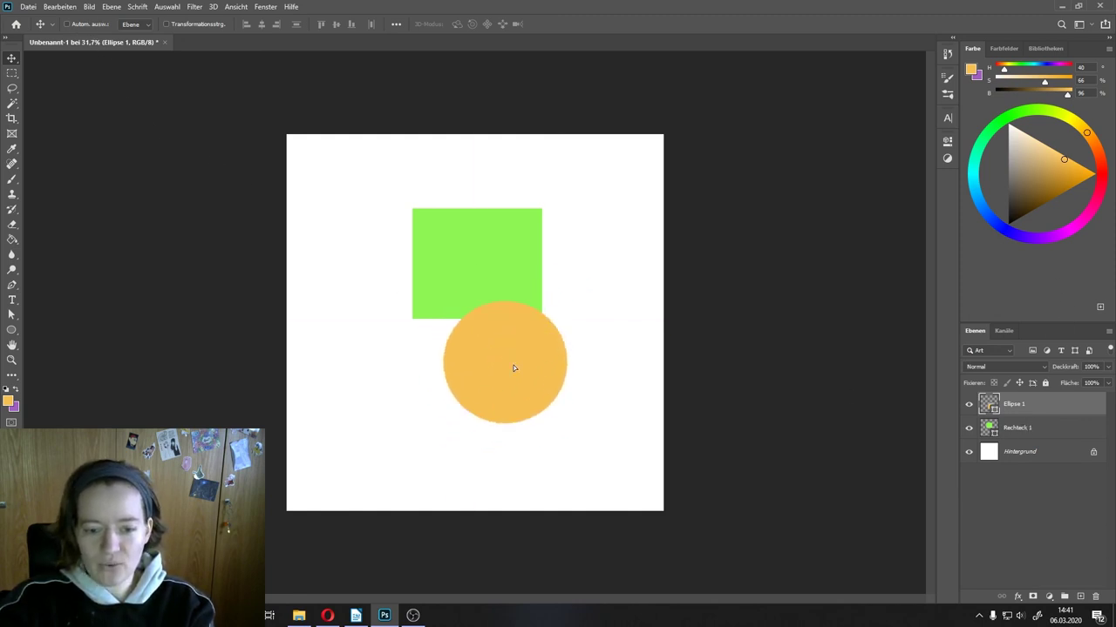
{"action": "mouse_move", "coordinate": [513, 368]}
{"action": "left_mouse_down"}
{"action": "mouse_move", "coordinate": [576, 429]}
{"action": "mouse_move", "coordinate": [541, 353]}
{"action": "mouse_move", "coordinate": [462, 261]}
{"action": "mouse_move", "coordinate": [460, 271]}
{"action": "mouse_move", "coordinate": [452, 245]}
{"action": "left_mouse_up"}
Step: Move the green rectangle to the lower left and the orange circle to the upper right
{"action": "left_click", "coordinate": [1053, 430]}
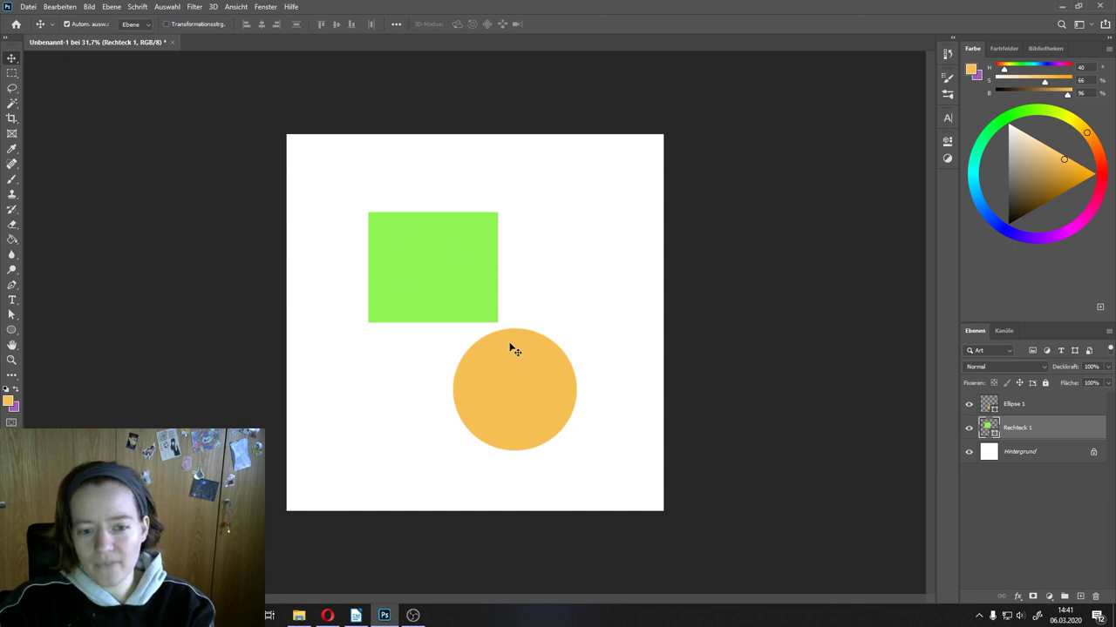
{"action": "left_click_drag", "start_coordinate": [514, 350], "coordinate": [524, 274]}
{"action": "left_click_drag", "start_coordinate": [417, 264], "coordinate": [400, 382]}
{"action": "left_click_drag", "start_coordinate": [517, 266], "coordinate": [520, 232]}
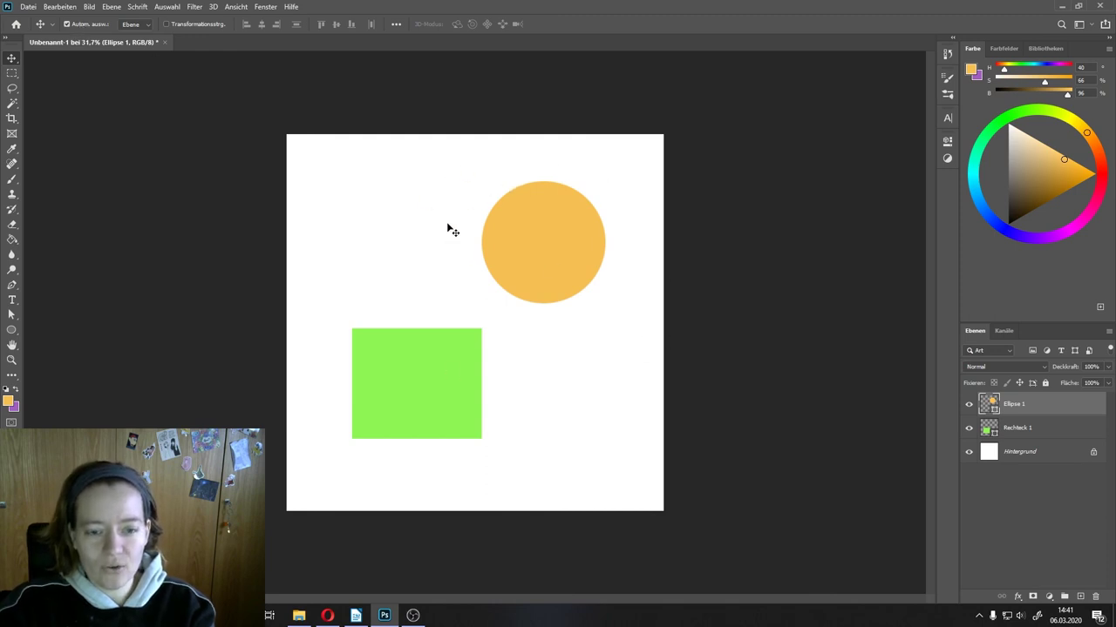
Step: Try enlarging the green rectangle, then cancel to keep its original size
{"action": "left_click", "coordinate": [166, 24]}
{"action": "left_click_drag", "start_coordinate": [535, 257], "coordinate": [553, 272]}
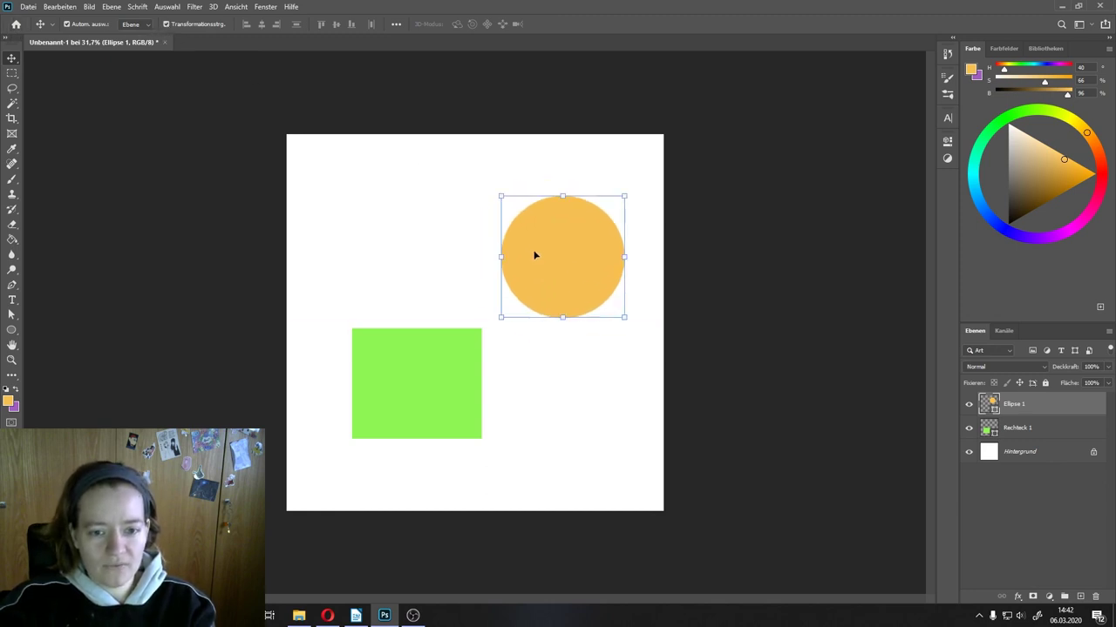
{"action": "left_click", "coordinate": [468, 369]}
{"action": "left_click", "coordinate": [561, 257]}
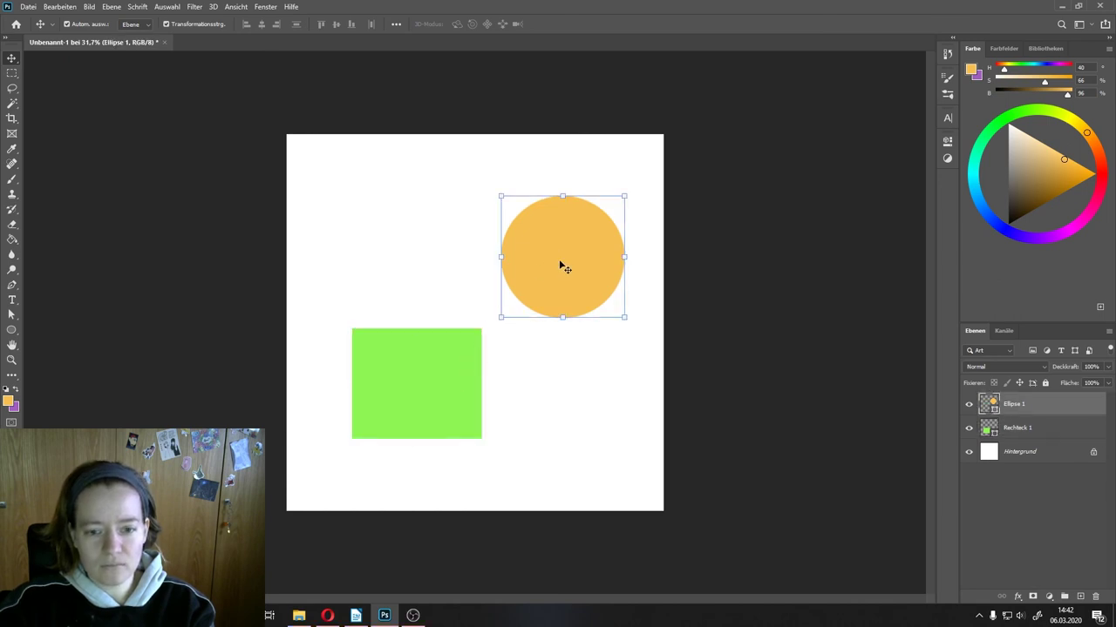
{"action": "left_click_drag", "start_coordinate": [394, 395], "coordinate": [425, 357]}
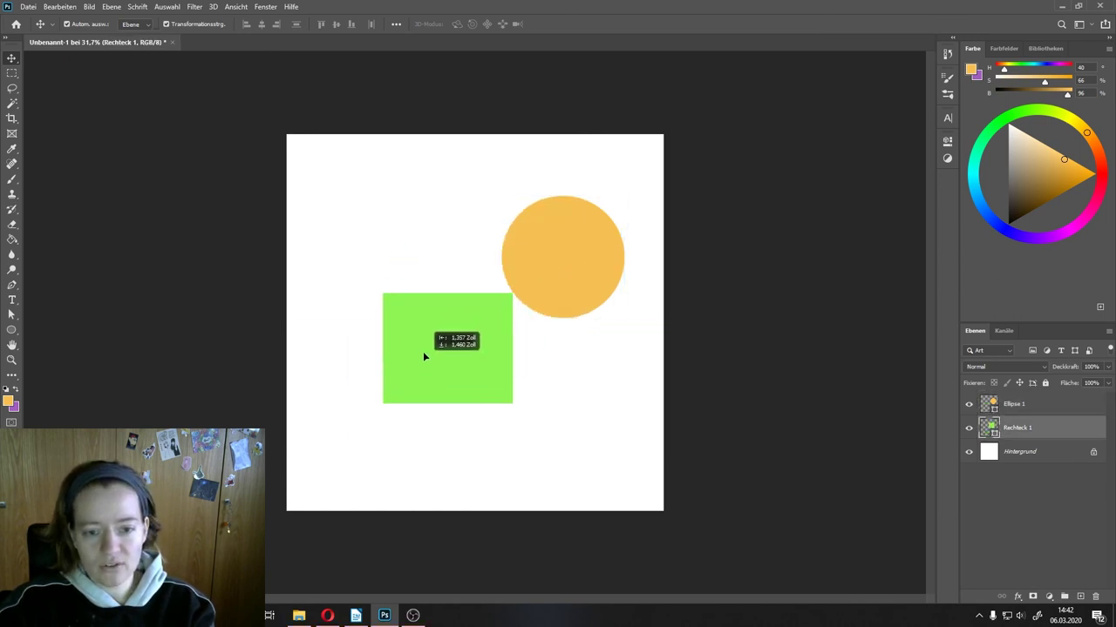
{"action": "left_click_drag", "start_coordinate": [512, 290], "coordinate": [549, 261]}
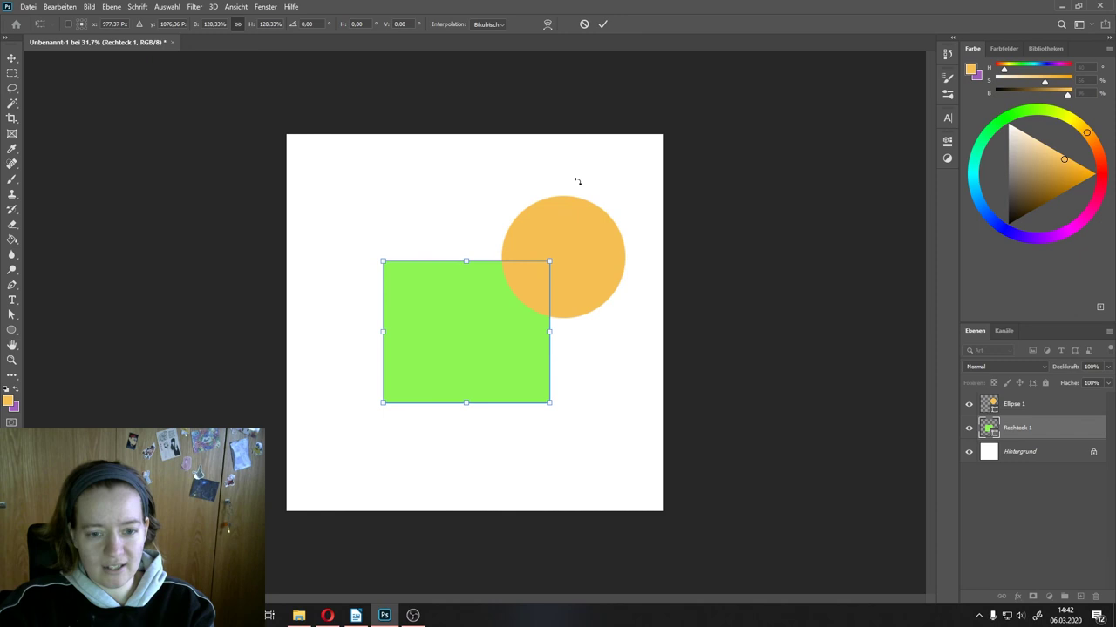
{"action": "left_click", "coordinate": [582, 24]}
{"action": "left_click", "coordinate": [175, 27]}
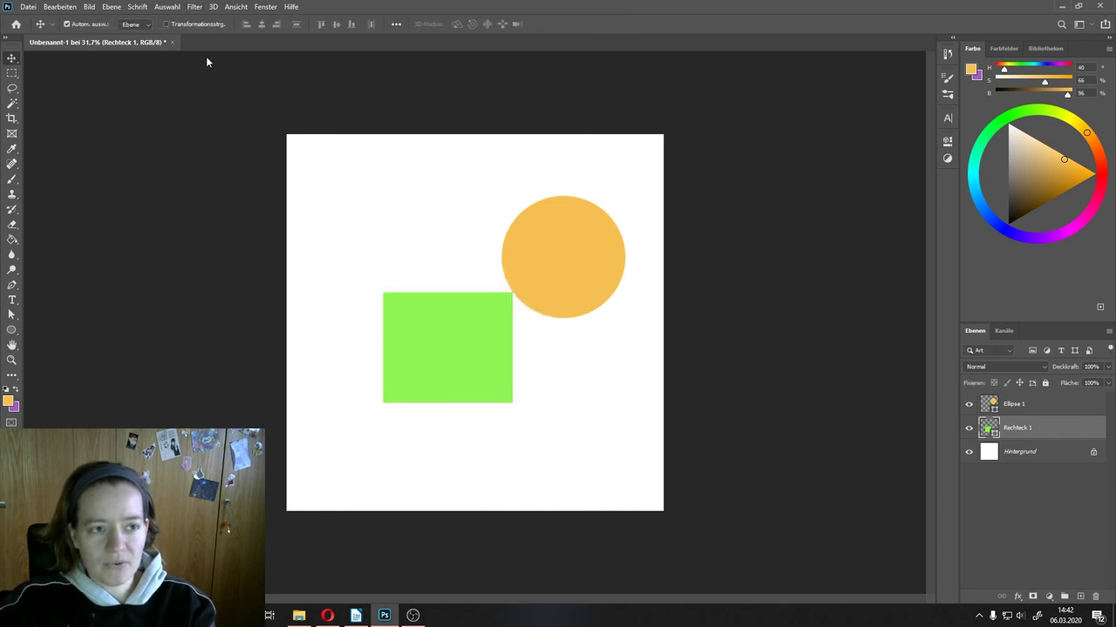
Step: Shift the orange circle slightly left with Ctrl+T, commit it, and show transform controls
{"action": "left_click", "coordinate": [609, 226]}
{"action": "left_click_drag", "start_coordinate": [554, 229], "coordinate": [548, 218]}
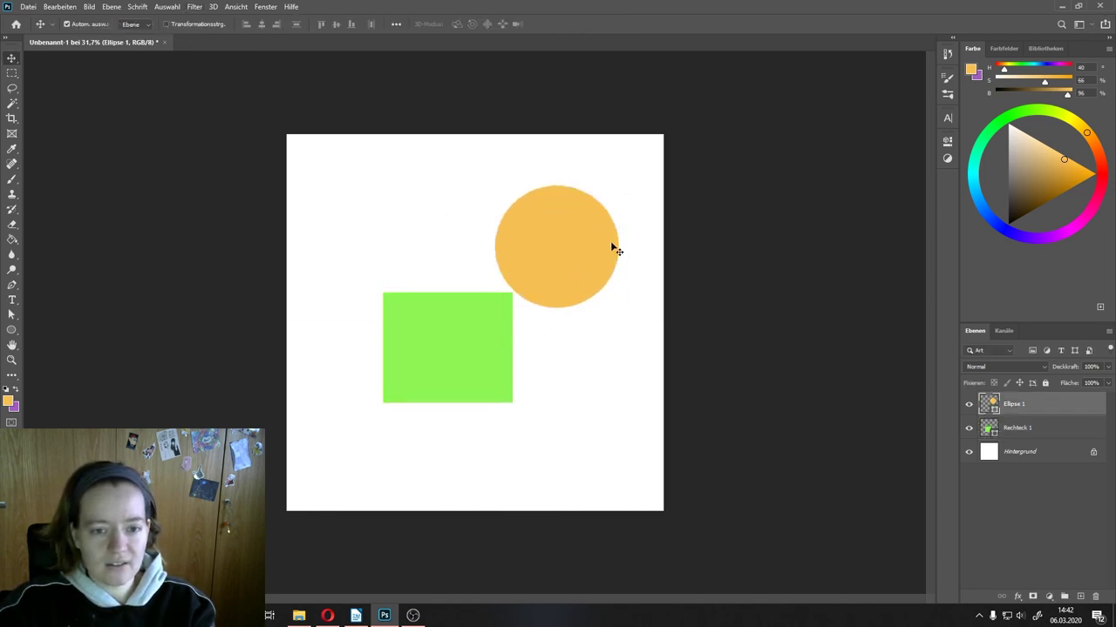
{"action": "key", "text": "ctrl+t"}
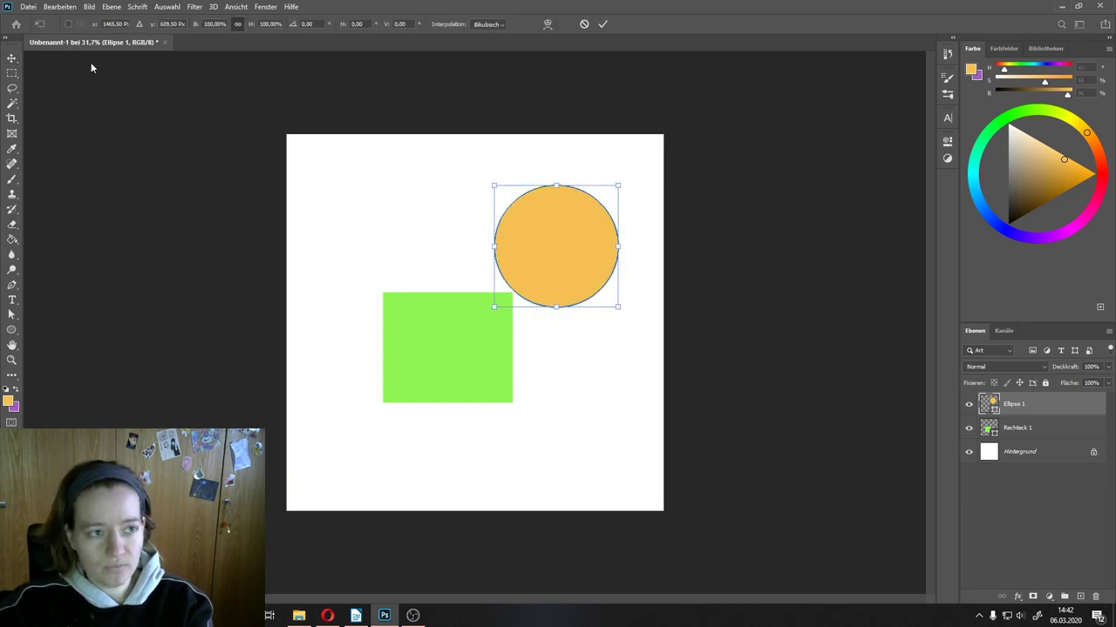
{"action": "left_click_drag", "start_coordinate": [556, 246], "coordinate": [548, 253]}
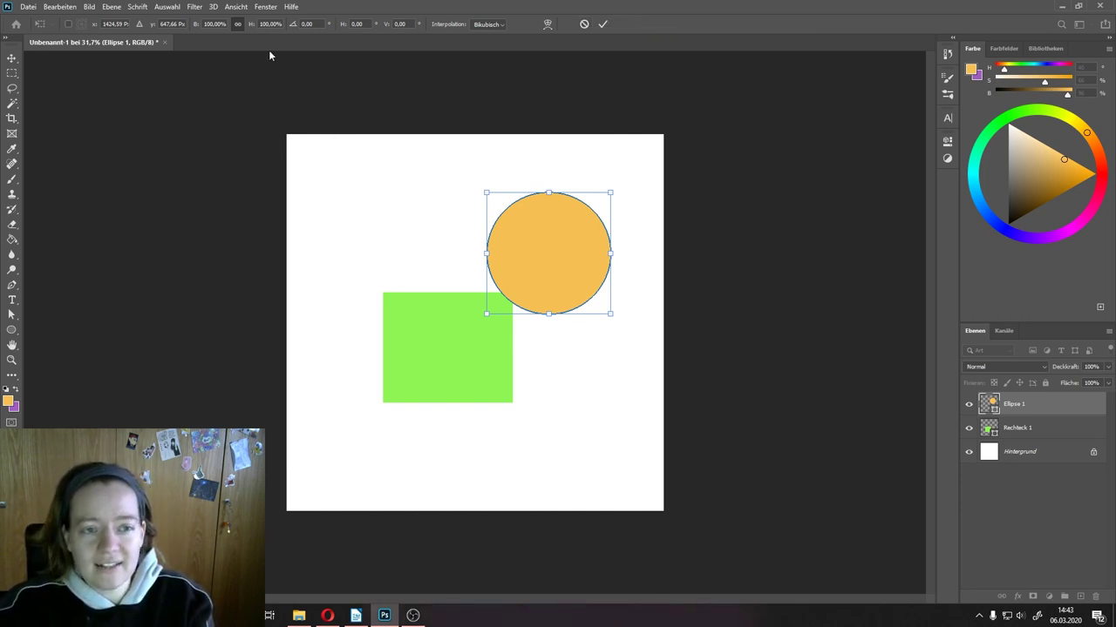
{"action": "left_click", "coordinate": [603, 24]}
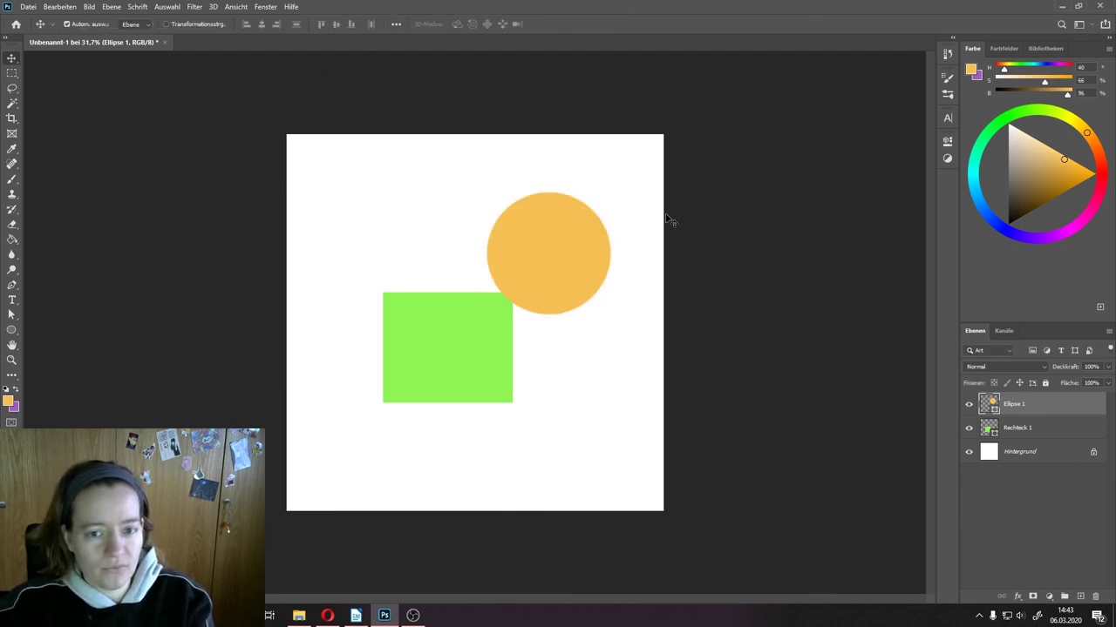
{"action": "left_click", "coordinate": [423, 303]}
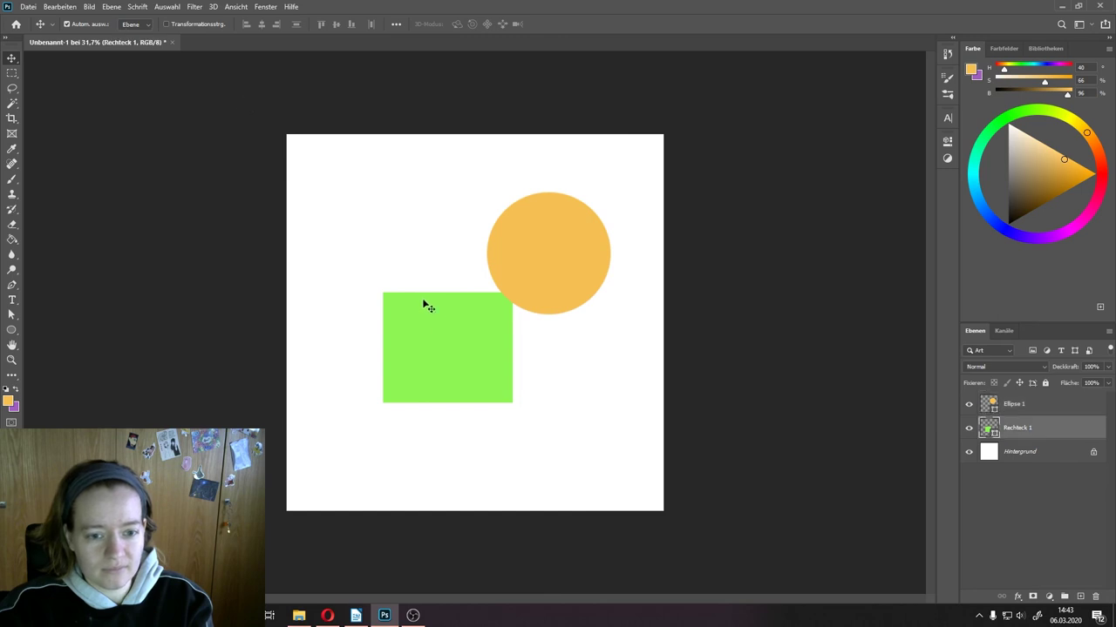
{"action": "left_click", "coordinate": [178, 24]}
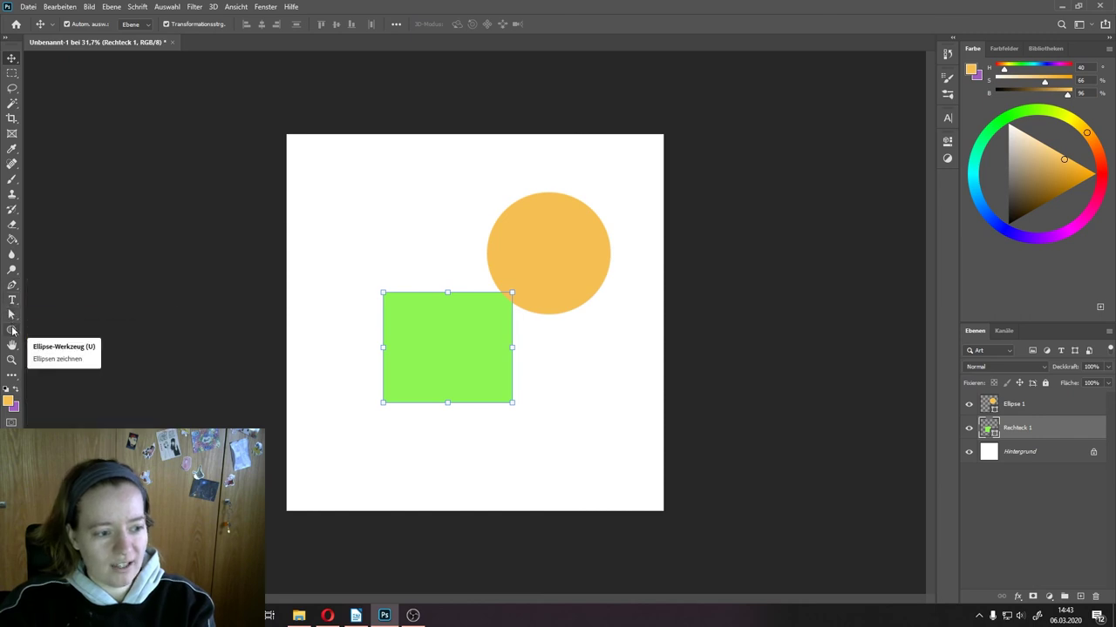
Step: Zoom the canvas in and out around the green rectangle
{"action": "left_click", "coordinate": [11, 346]}
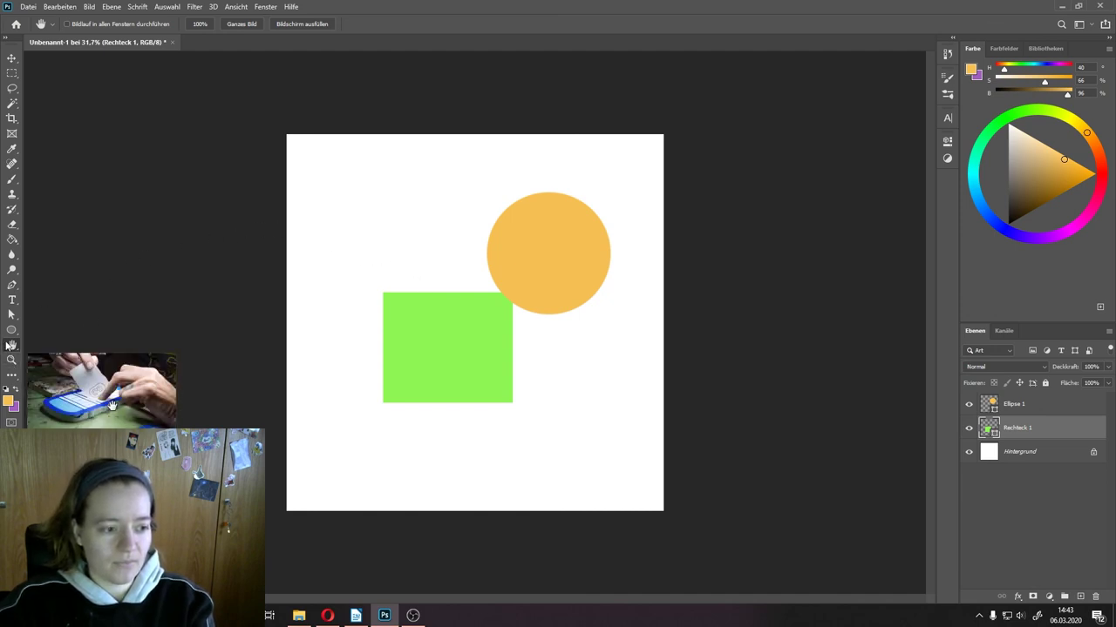
{"action": "left_click", "coordinate": [11, 361]}
{"action": "mouse_move", "coordinate": [372, 201]}
{"action": "left_mouse_down"}
{"action": "mouse_move", "coordinate": [423, 221]}
{"action": "mouse_move", "coordinate": [453, 258]}
{"action": "mouse_move", "coordinate": [424, 288]}
{"action": "mouse_move", "coordinate": [466, 289]}
{"action": "mouse_move", "coordinate": [393, 294]}
{"action": "mouse_move", "coordinate": [411, 276]}
{"action": "left_mouse_up"}
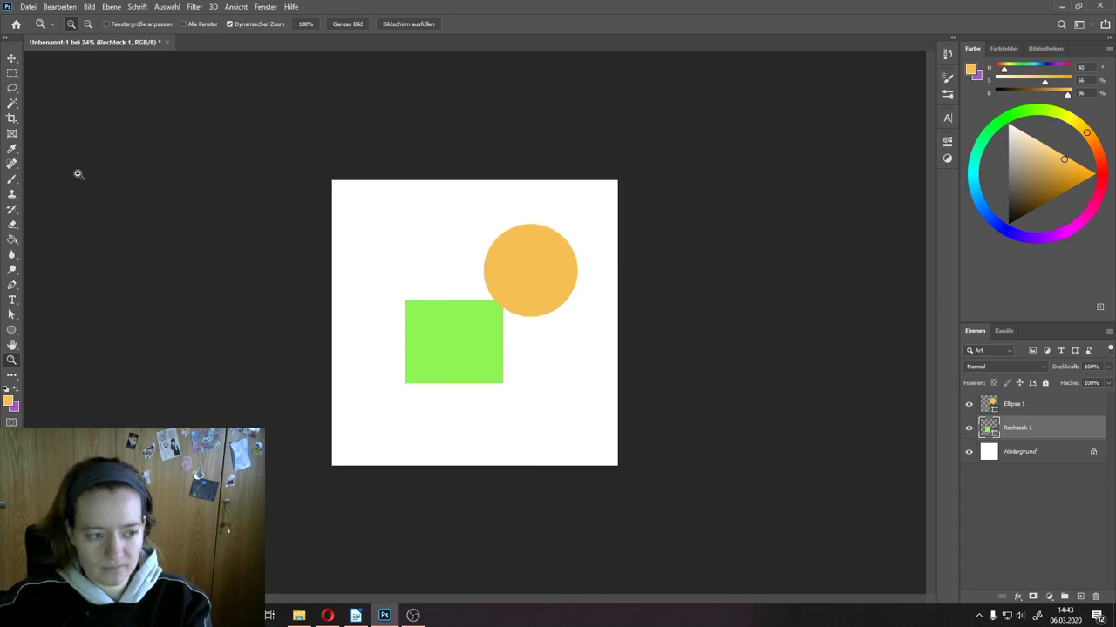
{"action": "left_click", "coordinate": [11, 58]}
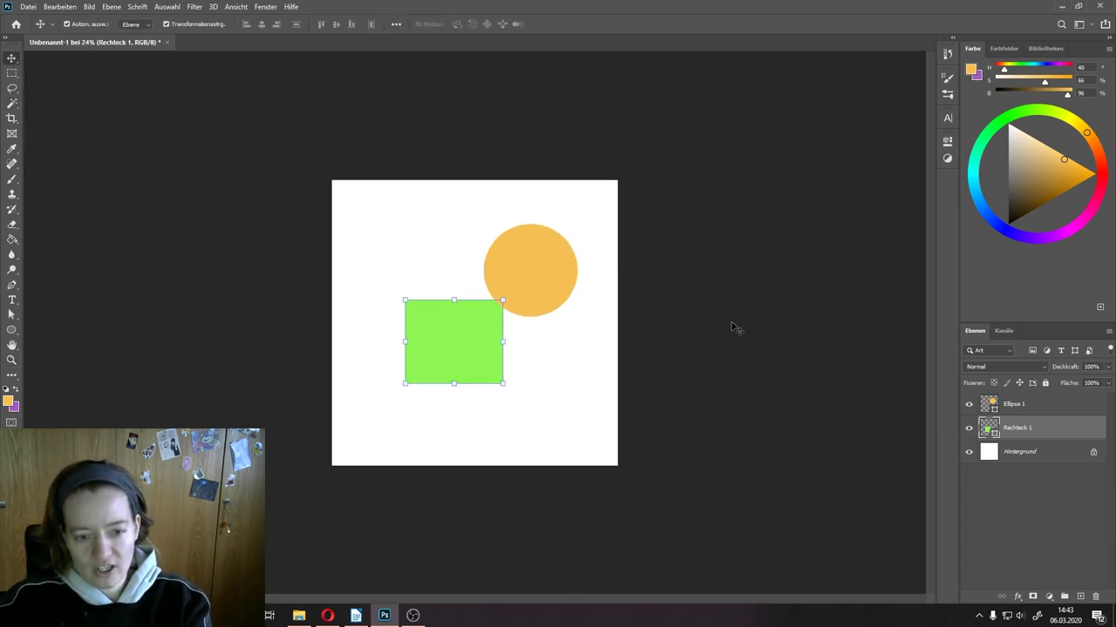
{"action": "key", "text": "ctrl+minus"}
{"action": "key", "text": "ctrl+plus"}
{"action": "key", "text": "ctrl+plus"}
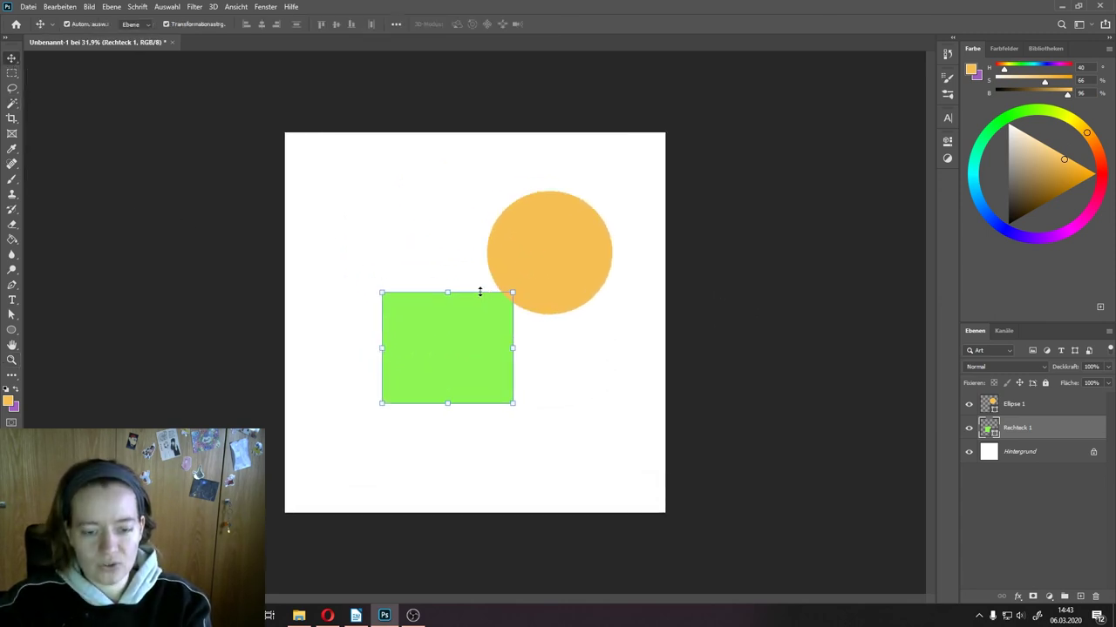
{"action": "scroll", "coordinate": [479, 292], "scroll_direction": "up", "scroll_amount": 3}
{"action": "scroll", "coordinate": [479, 292], "scroll_direction": "down", "scroll_amount": 1}
{"action": "scroll", "coordinate": [480, 292], "scroll_direction": "up", "scroll_amount": 5}
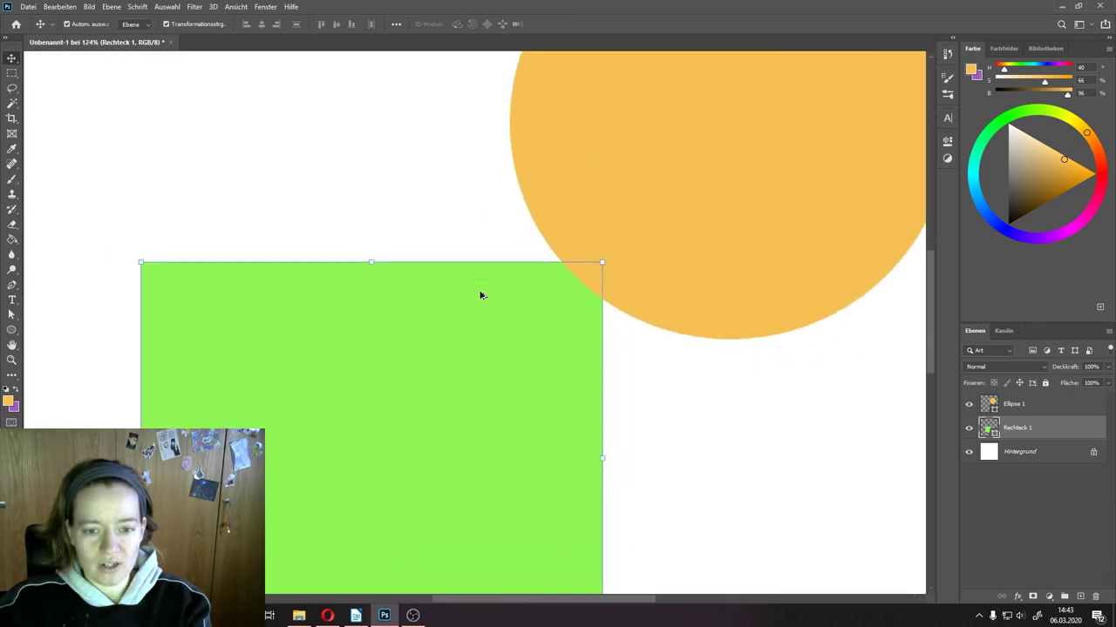
{"action": "scroll", "coordinate": [480, 295], "scroll_direction": "down", "scroll_amount": 4}
{"action": "key", "text": "z"}
{"action": "scroll", "coordinate": [481, 295], "scroll_direction": "down", "scroll_amount": 1}
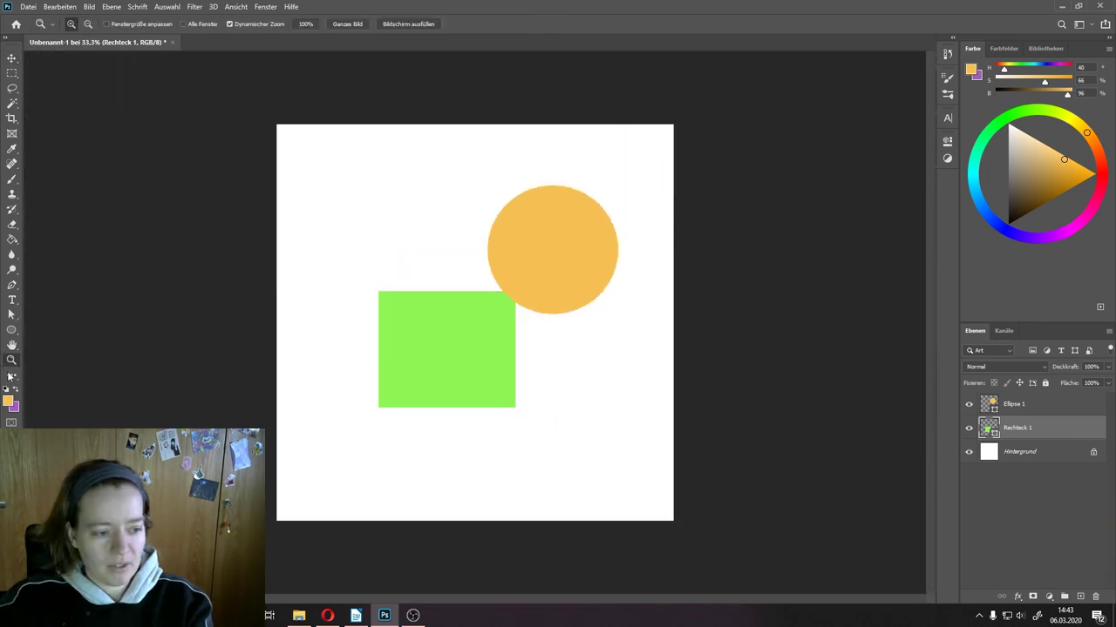
Step: Pan the zoomed view to show the rectangle's lower part and the blank canvas beside it
{"action": "left_click", "coordinate": [15, 348]}
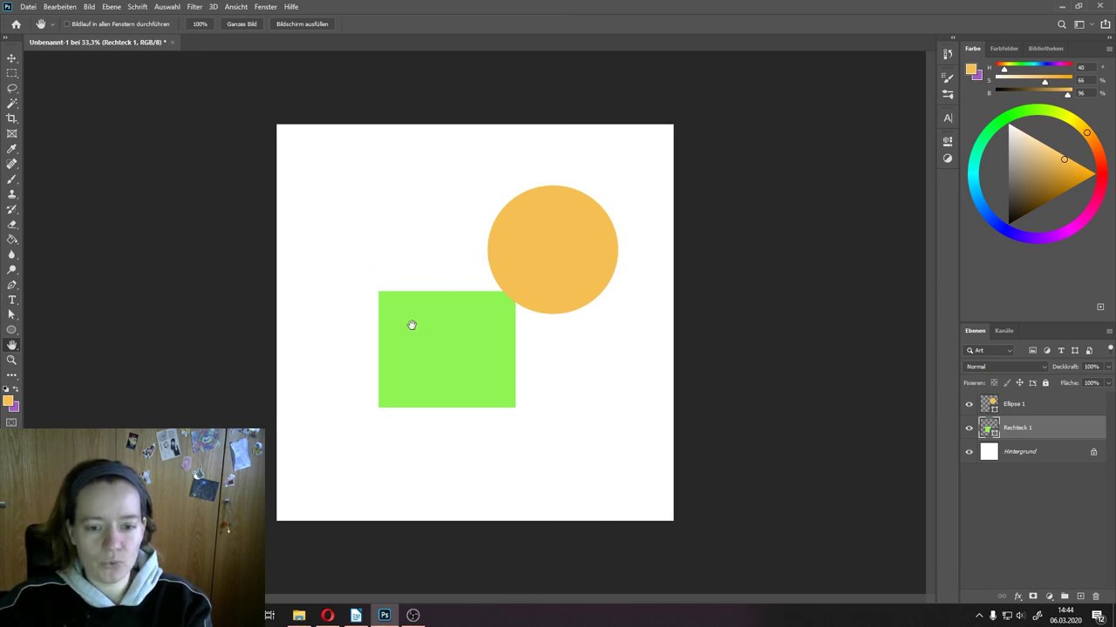
{"action": "scroll", "coordinate": [428, 347], "scroll_direction": "up", "scroll_amount": 2}
{"action": "scroll", "coordinate": [462, 353], "scroll_direction": "up", "scroll_amount": 2}
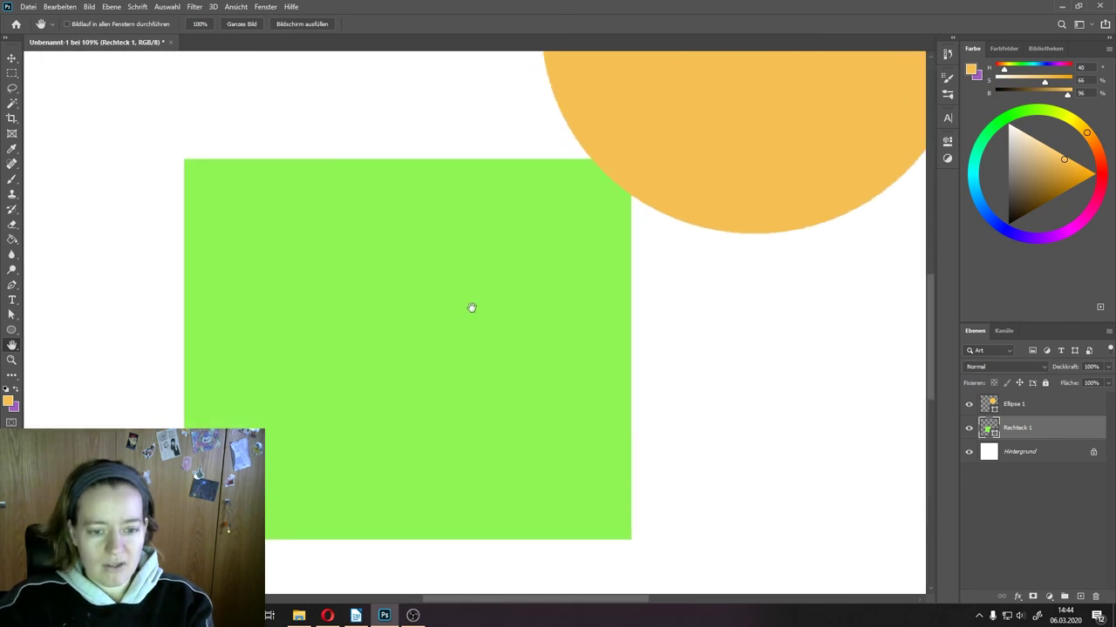
{"action": "mouse_move", "coordinate": [470, 307]}
{"action": "left_mouse_down"}
{"action": "mouse_move", "coordinate": [418, 368]}
{"action": "mouse_move", "coordinate": [570, 336]}
{"action": "mouse_move", "coordinate": [622, 207]}
{"action": "mouse_move", "coordinate": [384, 256]}
{"action": "mouse_move", "coordinate": [561, 376]}
{"action": "mouse_move", "coordinate": [396, 265]}
{"action": "mouse_move", "coordinate": [493, 366]}
{"action": "mouse_move", "coordinate": [417, 260]}
{"action": "mouse_move", "coordinate": [505, 262]}
{"action": "left_mouse_up"}
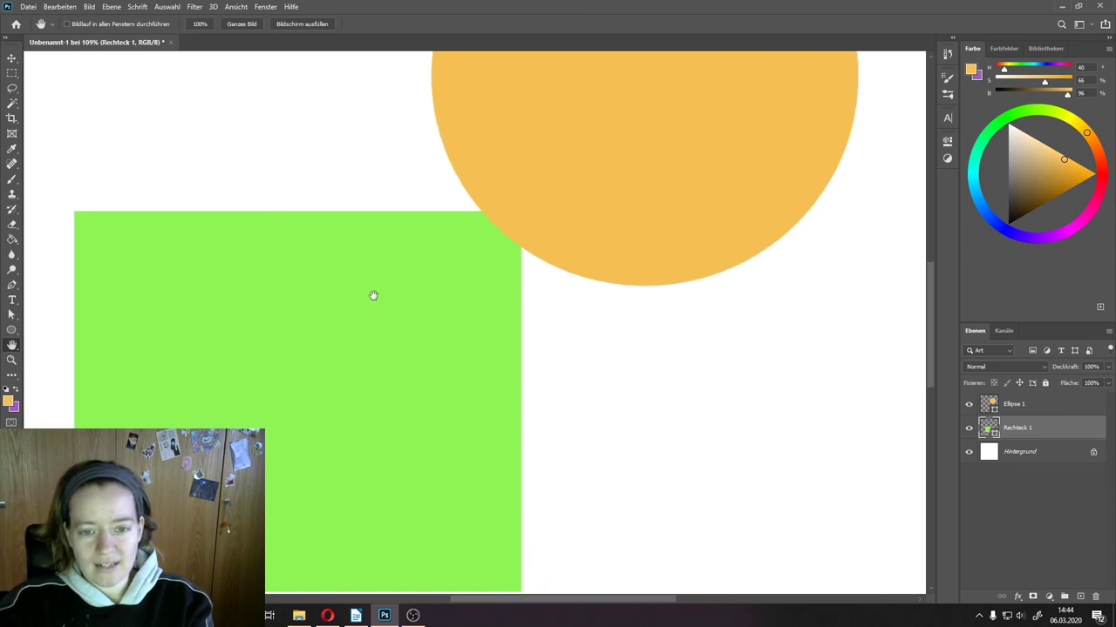
{"action": "left_click", "coordinate": [11, 58]}
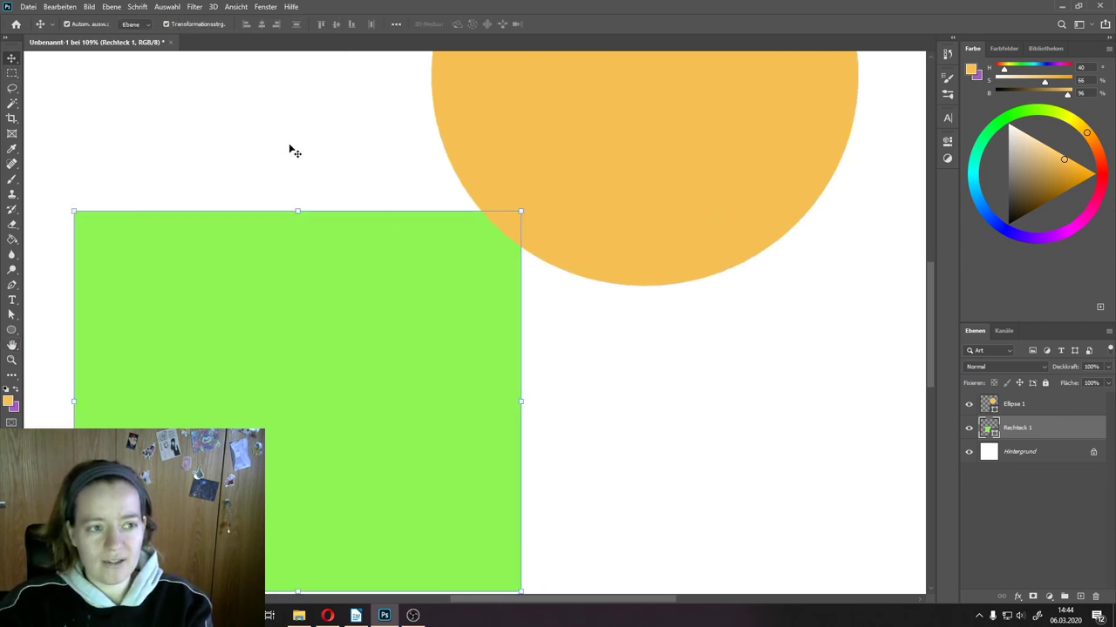
{"action": "left_click", "coordinate": [11, 178]}
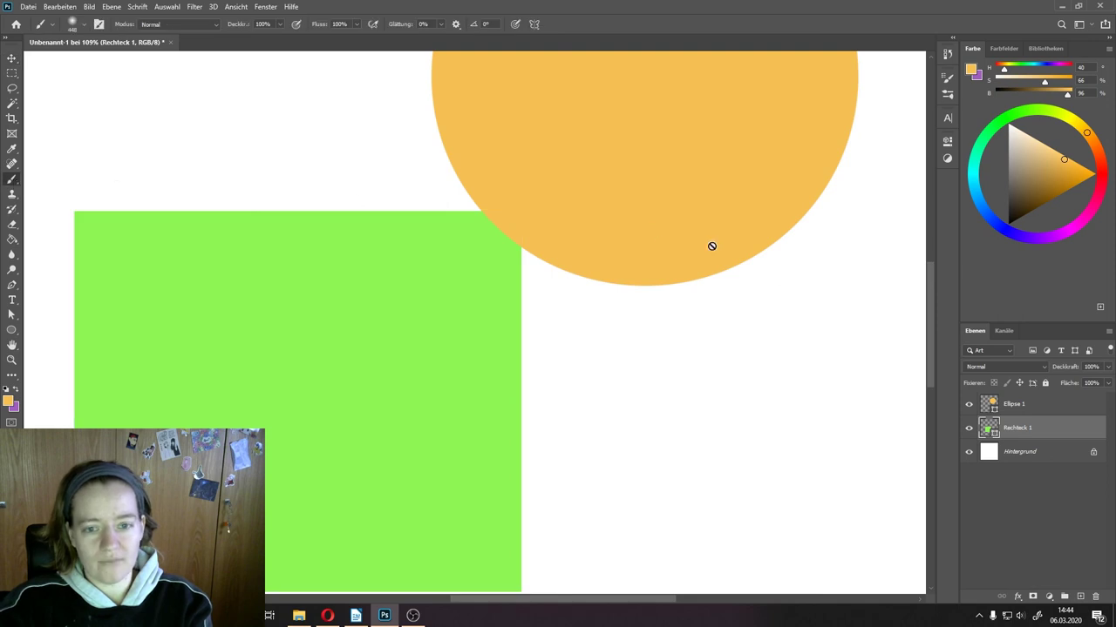
{"action": "mouse_move", "coordinate": [360, 217]}
{"action": "left_mouse_down"}
{"action": "mouse_move", "coordinate": [468, 311]}
{"action": "mouse_move", "coordinate": [424, 254]}
{"action": "mouse_move", "coordinate": [503, 313]}
{"action": "mouse_move", "coordinate": [481, 262]}
{"action": "left_mouse_up"}
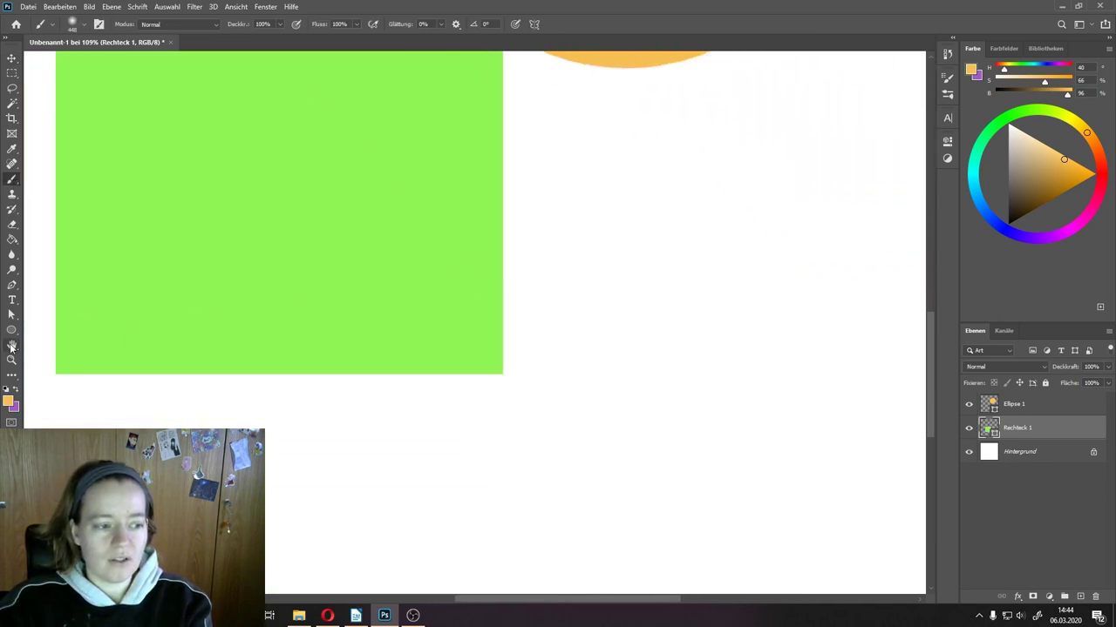
{"action": "left_click", "coordinate": [12, 345]}
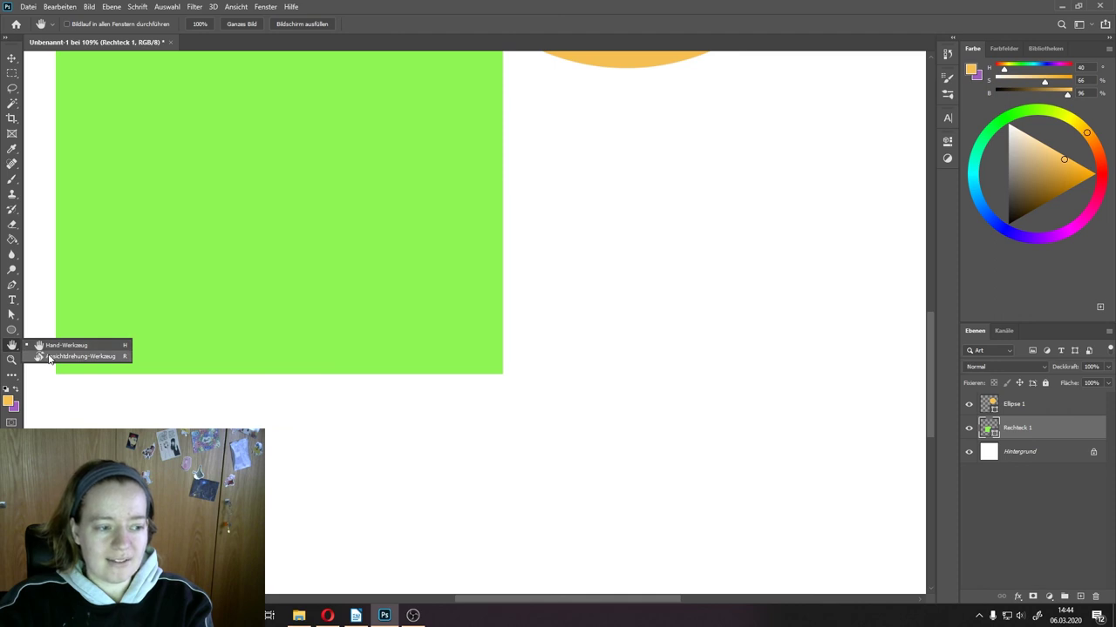
Step: Spin the fitted canvas view with Rotate View, then reset its angle to 0
{"action": "left_click", "coordinate": [48, 357]}
{"action": "key", "text": "ctrl+0"}
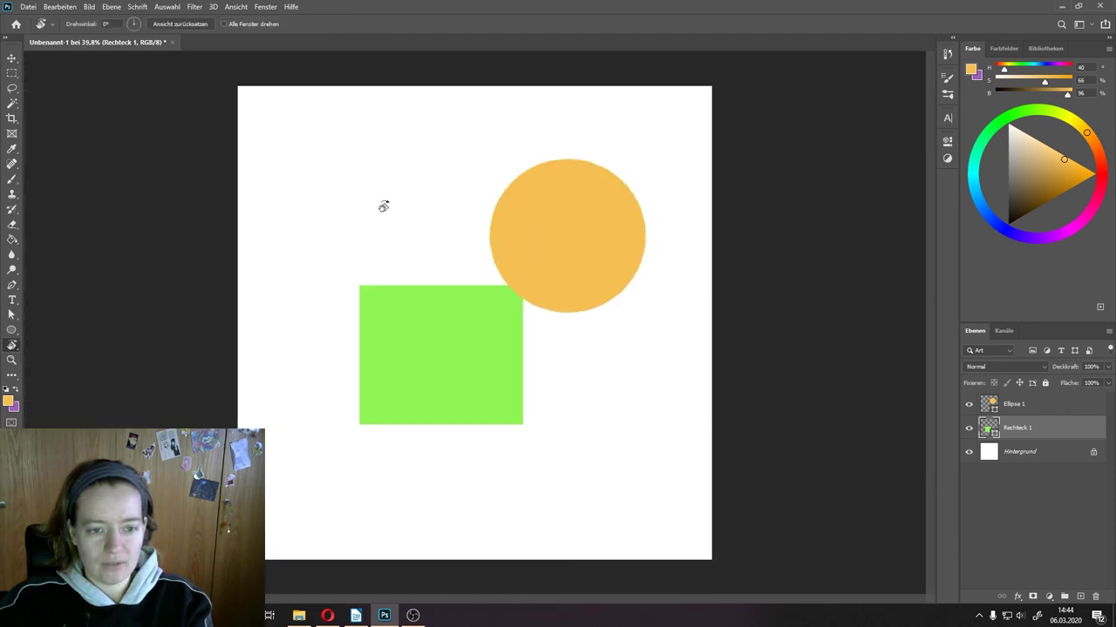
{"action": "mouse_move", "coordinate": [458, 229]}
{"action": "left_mouse_down"}
{"action": "mouse_move", "coordinate": [544, 282]}
{"action": "mouse_move", "coordinate": [406, 263]}
{"action": "mouse_move", "coordinate": [398, 285]}
{"action": "left_mouse_up"}
{"action": "mouse_move", "coordinate": [421, 260]}
{"action": "left_mouse_down"}
{"action": "mouse_move", "coordinate": [552, 323]}
{"action": "mouse_move", "coordinate": [511, 241]}
{"action": "mouse_move", "coordinate": [458, 274]}
{"action": "mouse_move", "coordinate": [533, 213]}
{"action": "mouse_move", "coordinate": [624, 316]}
{"action": "left_mouse_up"}
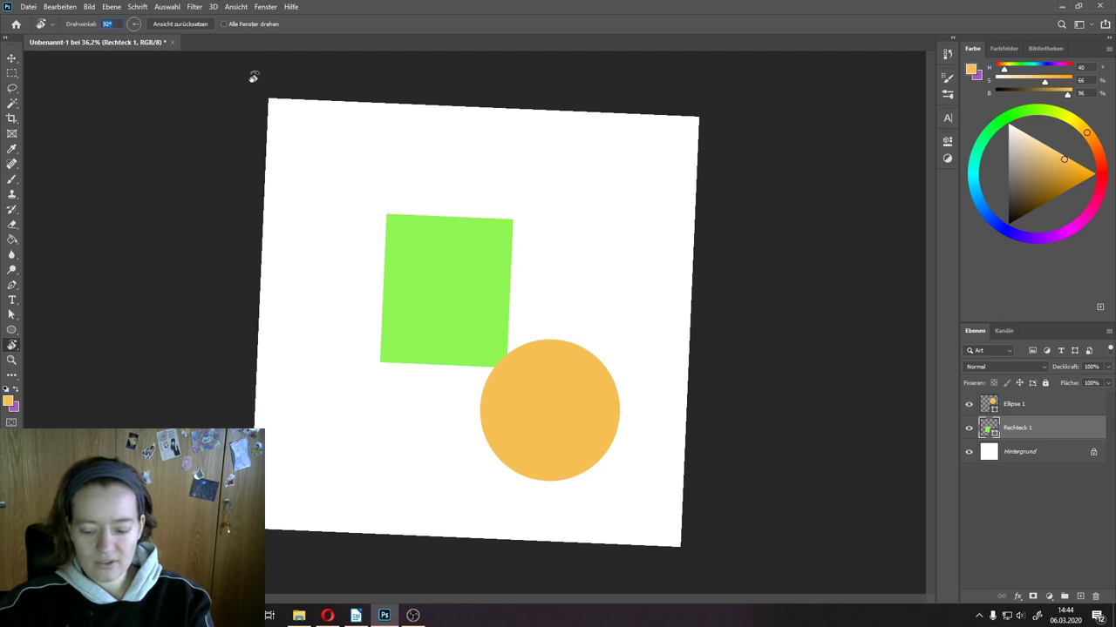
{"action": "type", "text": "0"}
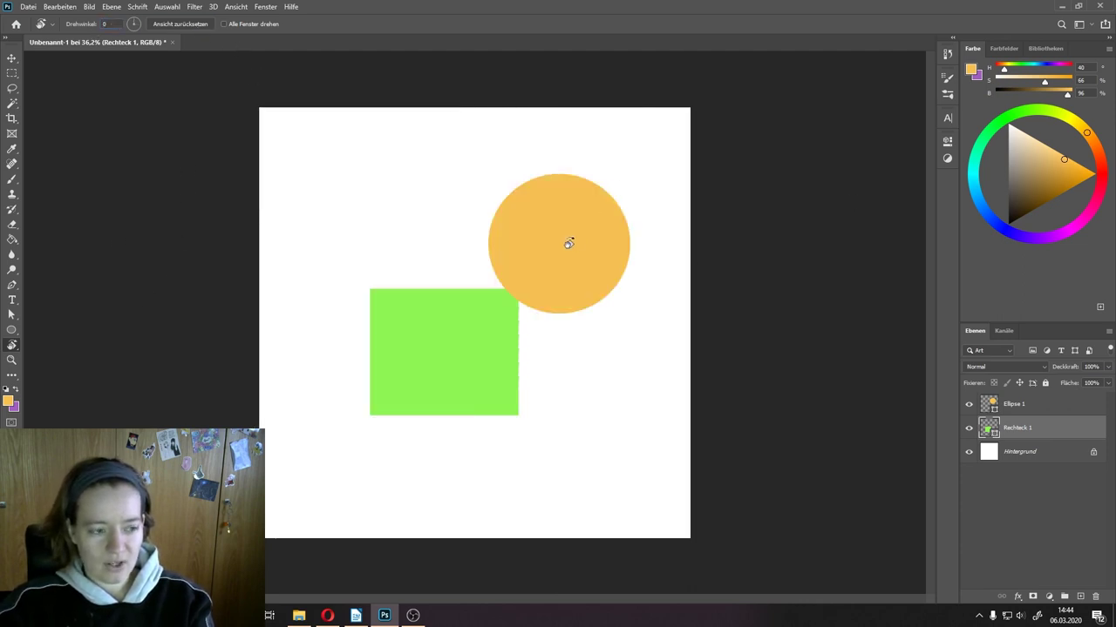
{"action": "left_click", "coordinate": [11, 57]}
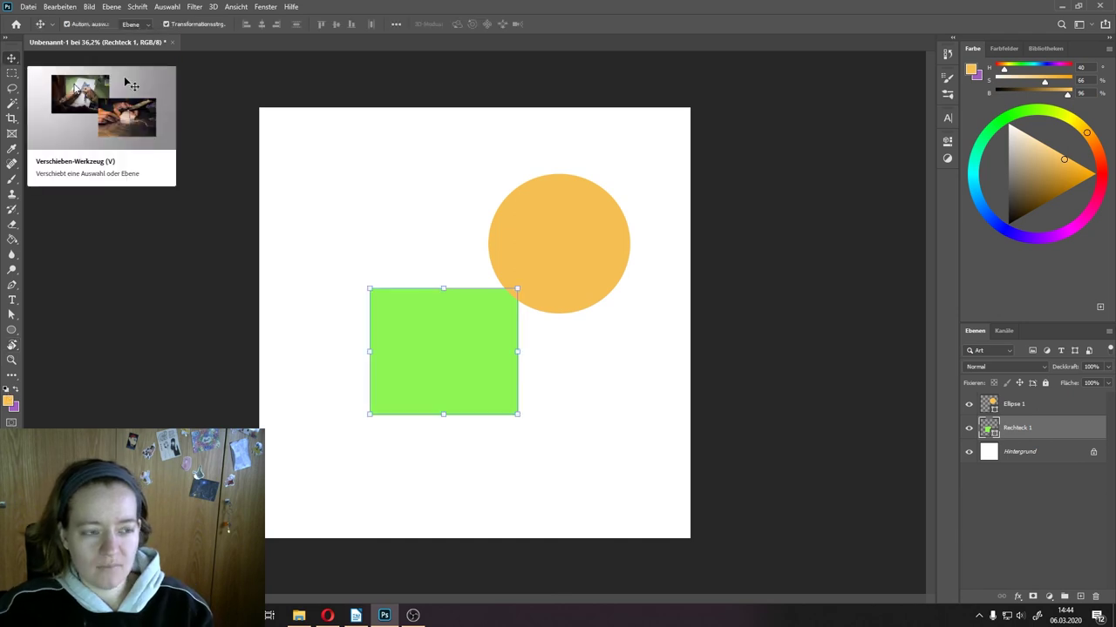
Step: Choose the Artboard tool (Zeichenflächen-Werkzeug) from the Move tool group
{"action": "right_click", "coordinate": [12, 59]}
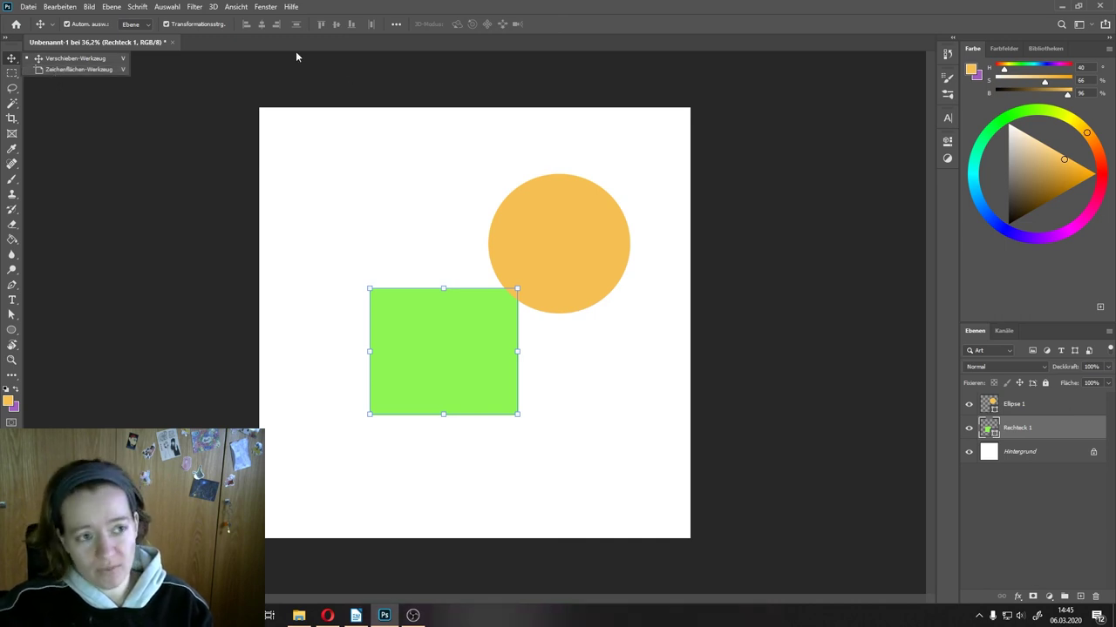
{"action": "left_click", "coordinate": [81, 68]}
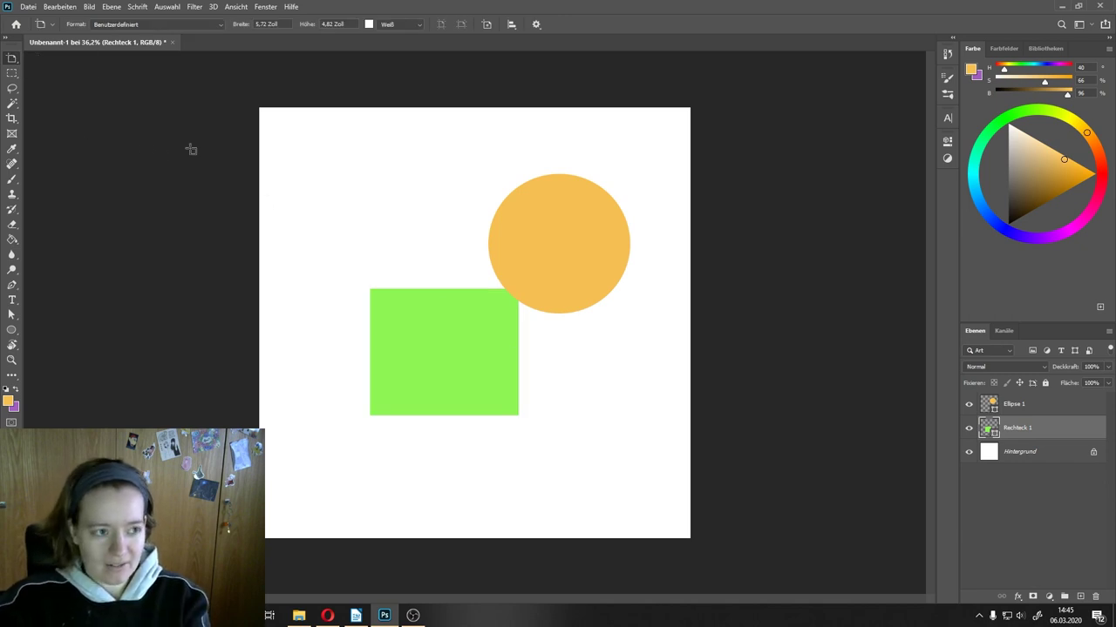
{"action": "right_click", "coordinate": [18, 65]}
{"action": "left_click", "coordinate": [58, 68]}
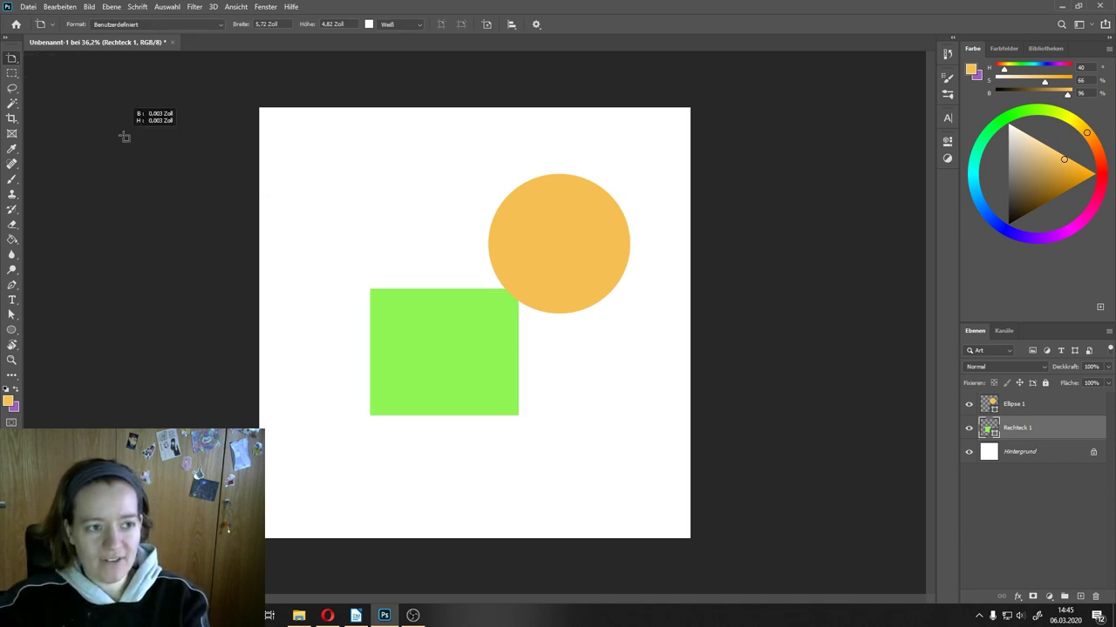
{"action": "right_click", "coordinate": [12, 61]}
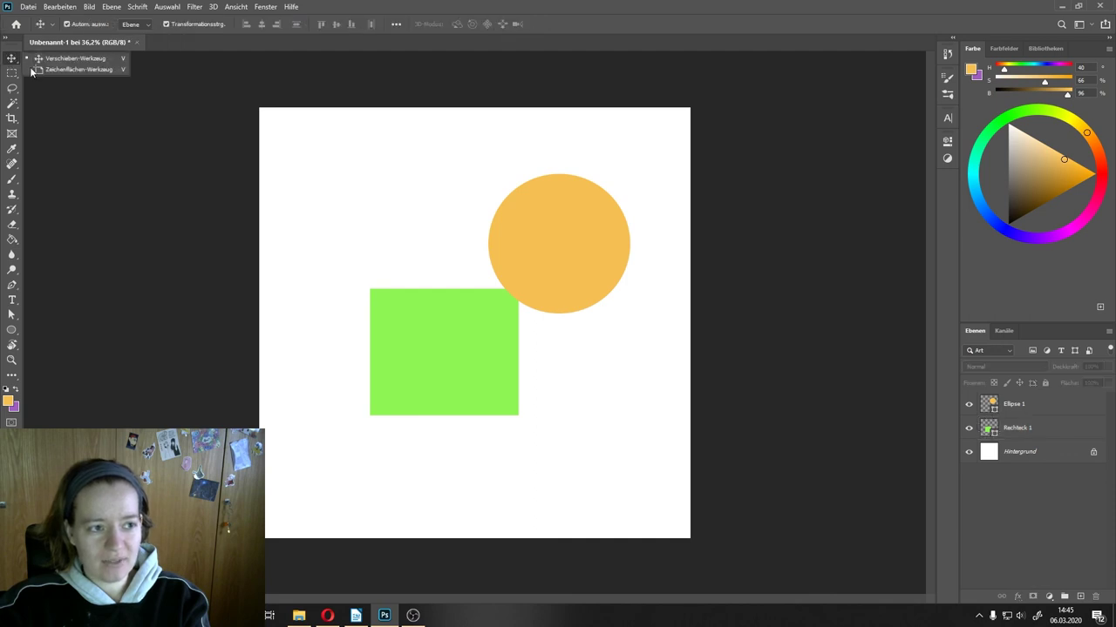
{"action": "left_click", "coordinate": [124, 206]}
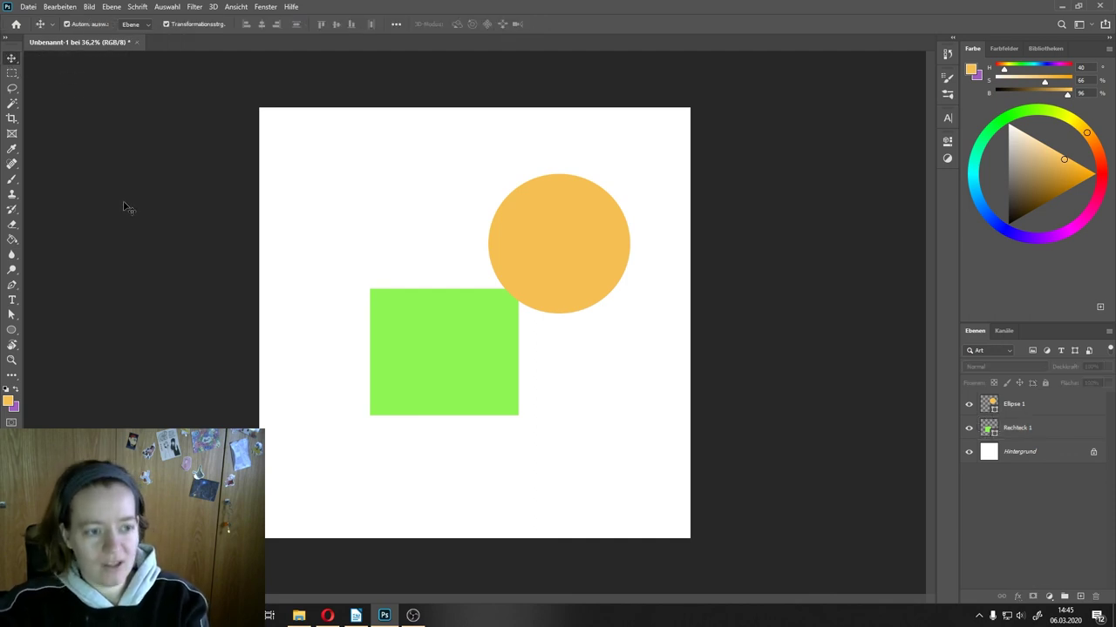
{"action": "right_click", "coordinate": [17, 65]}
{"action": "left_click", "coordinate": [38, 71]}
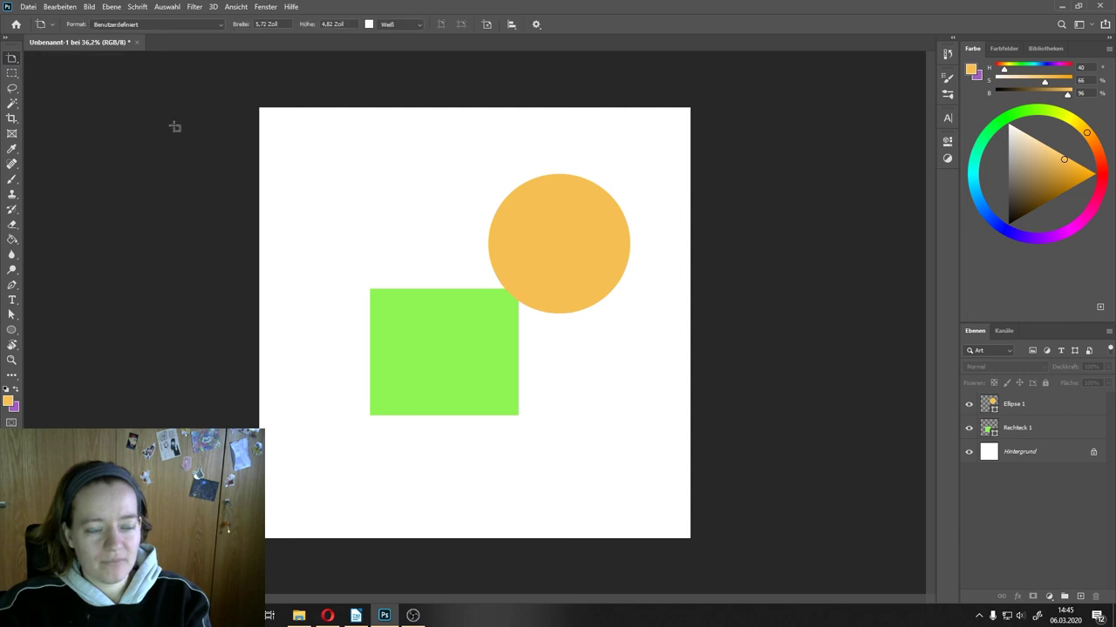
Step: Draw a blank Zeichenfläche 1 and a Zeichenfläche 2 around the circle and square
{"action": "left_click_drag", "start_coordinate": [56, 71], "coordinate": [202, 181]}
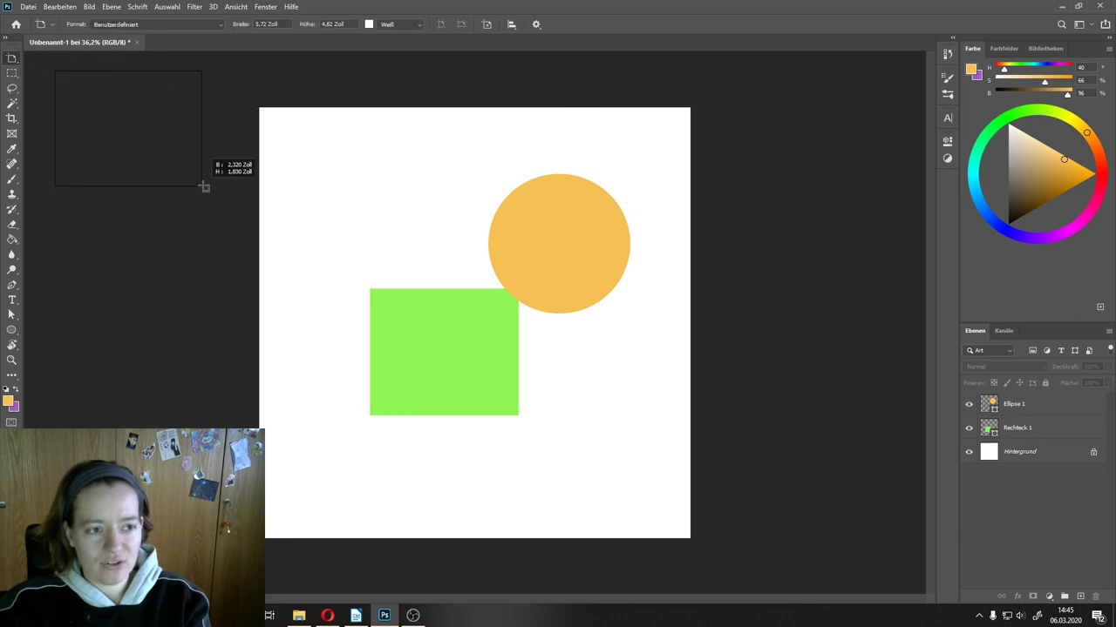
{"action": "scroll", "coordinate": [493, 275], "scroll_direction": "down", "scroll_amount": 1}
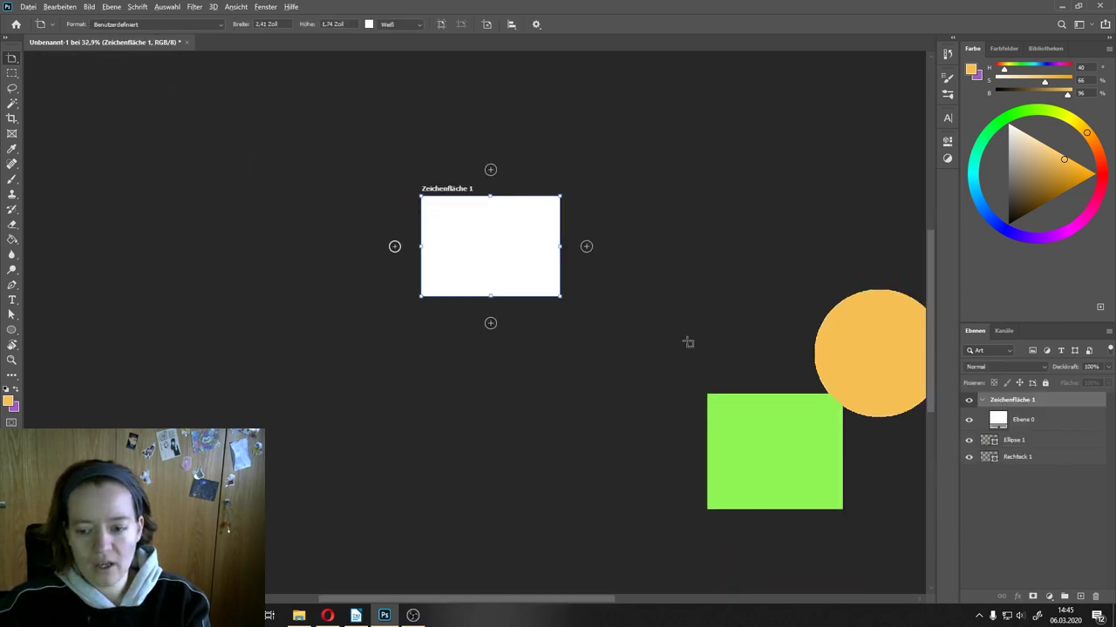
{"action": "scroll", "coordinate": [697, 344], "scroll_direction": "down", "scroll_amount": 3}
{"action": "scroll", "coordinate": [736, 355], "scroll_direction": "up", "scroll_amount": 2}
{"action": "left_click_drag", "start_coordinate": [658, 283], "coordinate": [884, 481]}
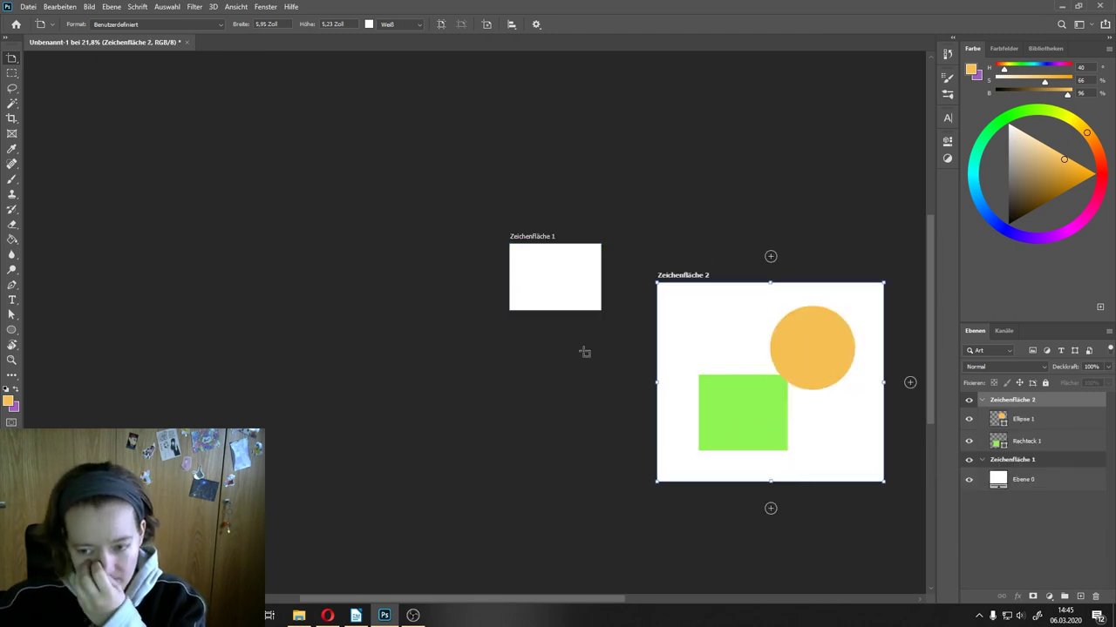
Step: Enlarge Zeichenfläche 1 toward the lower left to 4,66 × 3,46 Zoll
{"action": "left_click", "coordinate": [1061, 461]}
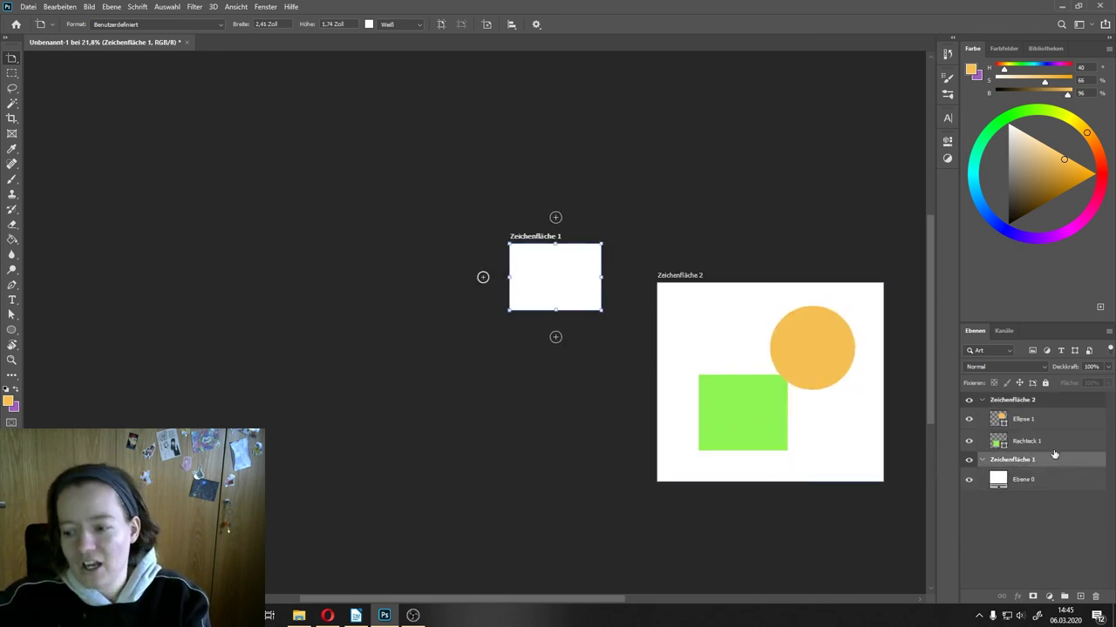
{"action": "left_click", "coordinate": [1033, 402]}
{"action": "left_click", "coordinate": [1061, 462]}
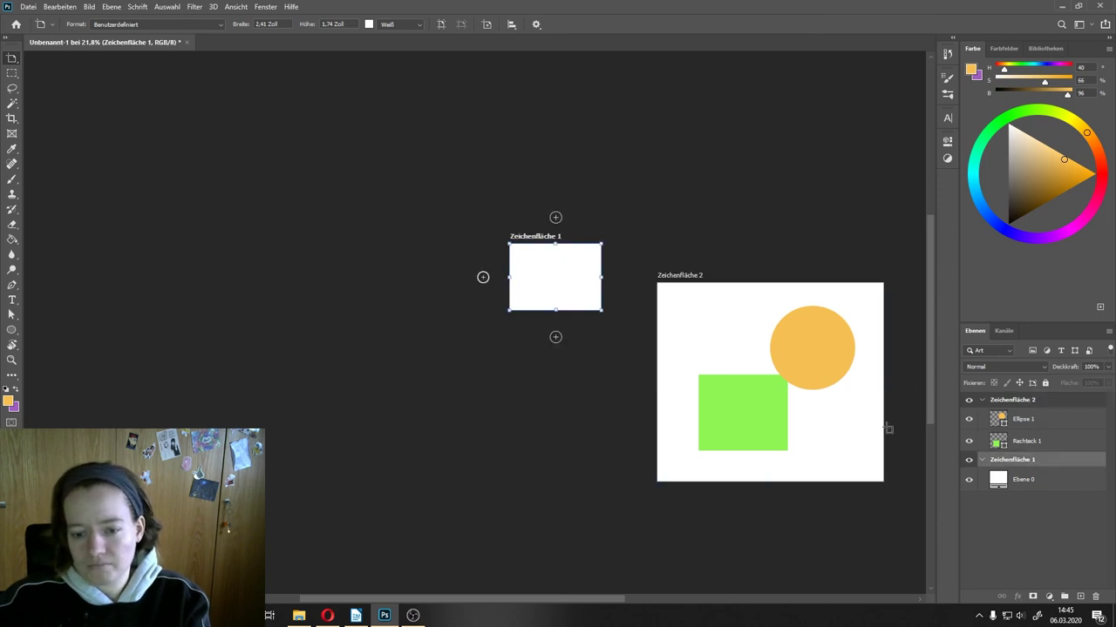
{"action": "left_click_drag", "start_coordinate": [724, 525], "coordinate": [546, 484]}
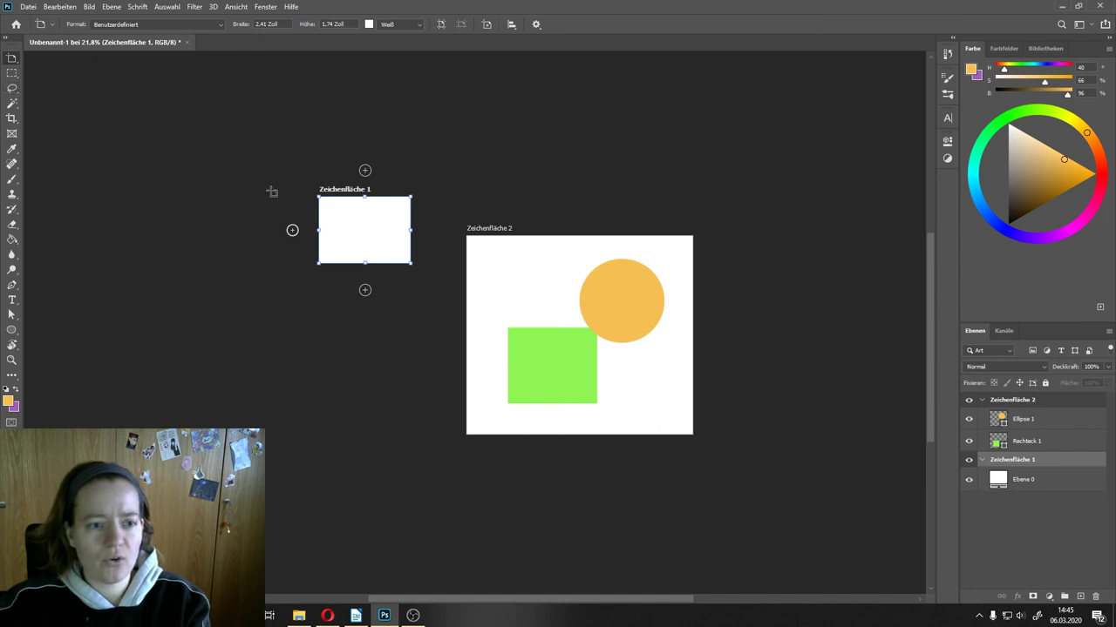
{"action": "left_click_drag", "start_coordinate": [318, 263], "coordinate": [232, 328]}
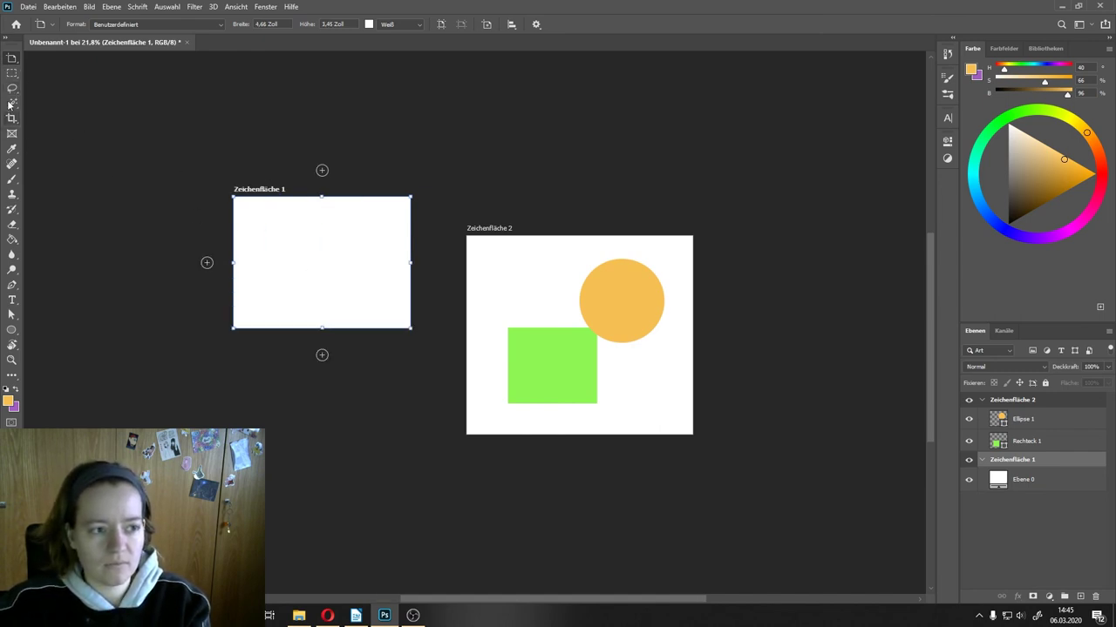
{"action": "right_click", "coordinate": [11, 58]}
{"action": "left_click", "coordinate": [37, 61]}
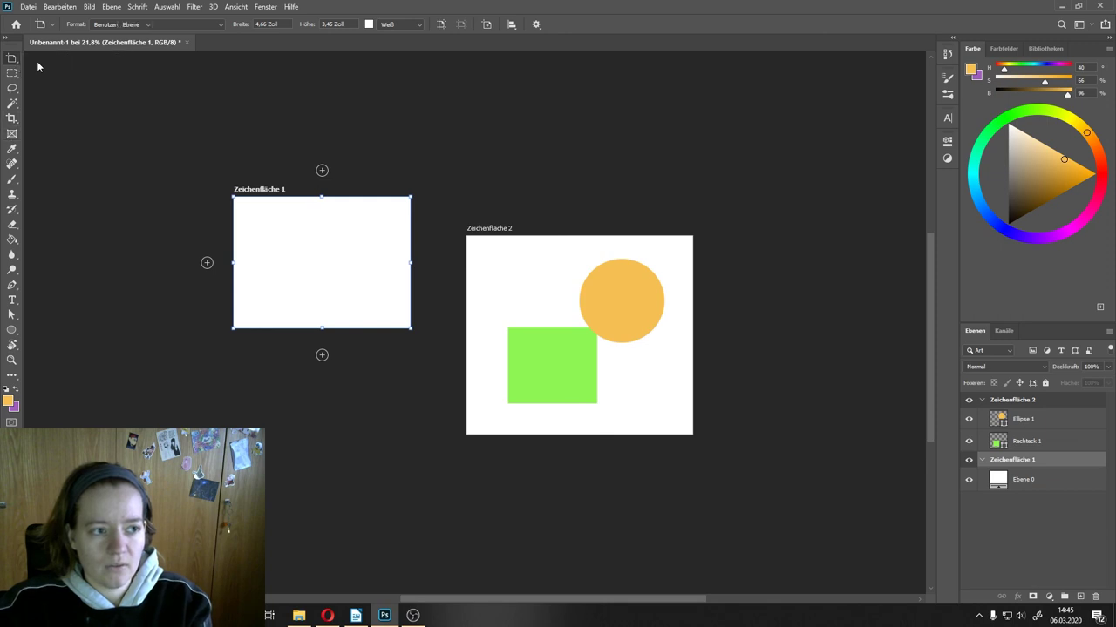
{"action": "left_click", "coordinate": [606, 295]}
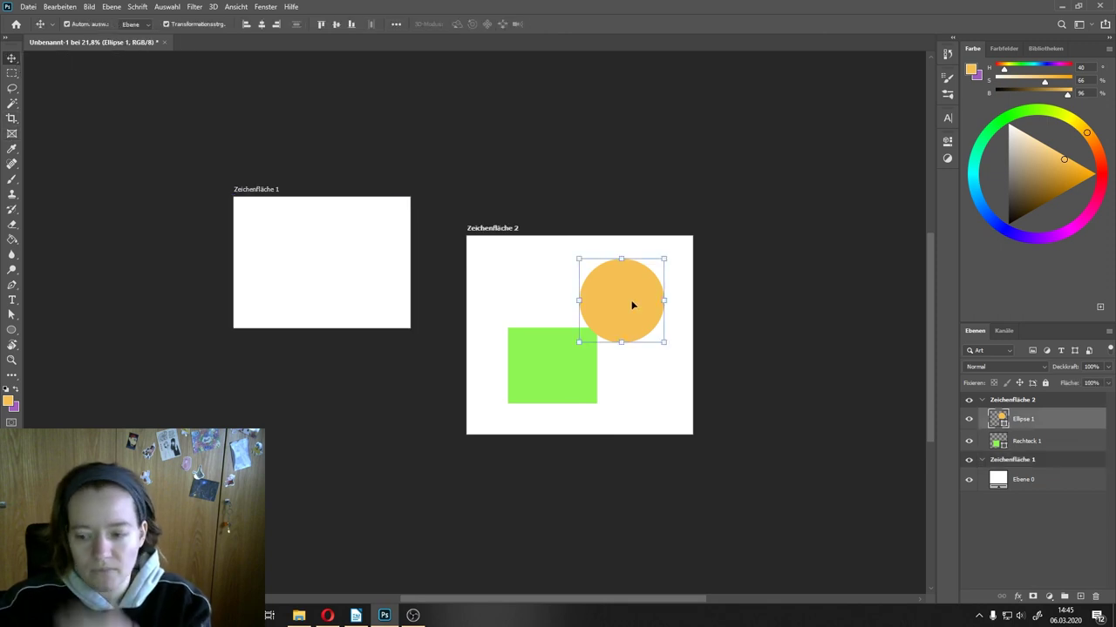
Step: Move the orange circle onto Zeichenfläche 1, then back over the rectangle's top-right corner on Zeichenfläche 2
{"action": "left_click_drag", "start_coordinate": [632, 305], "coordinate": [625, 309]}
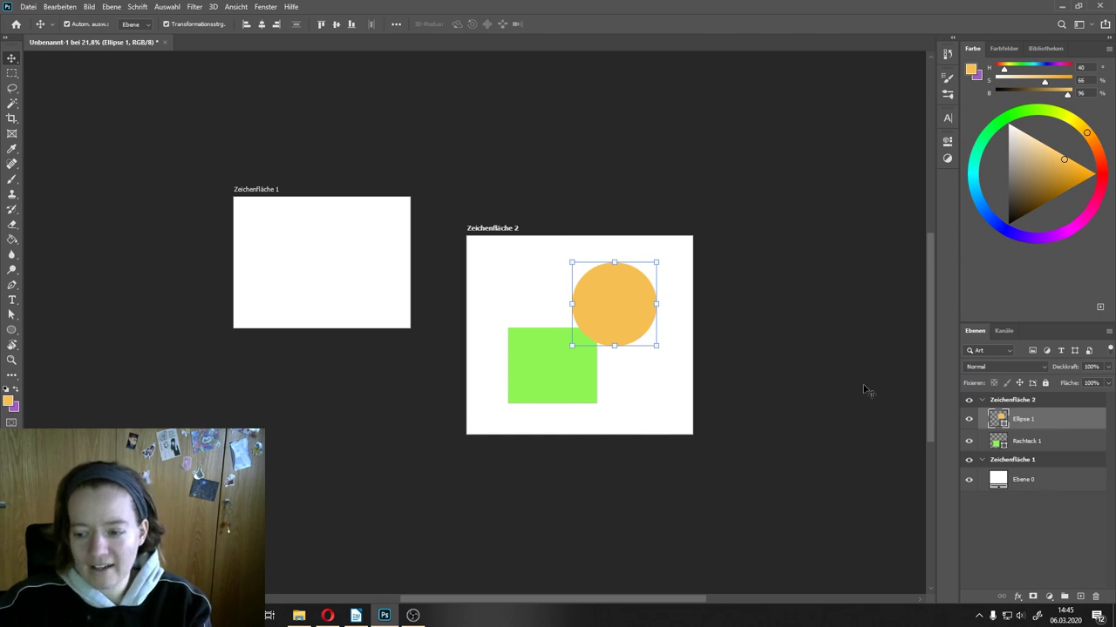
{"action": "left_click_drag", "start_coordinate": [611, 309], "coordinate": [294, 254]}
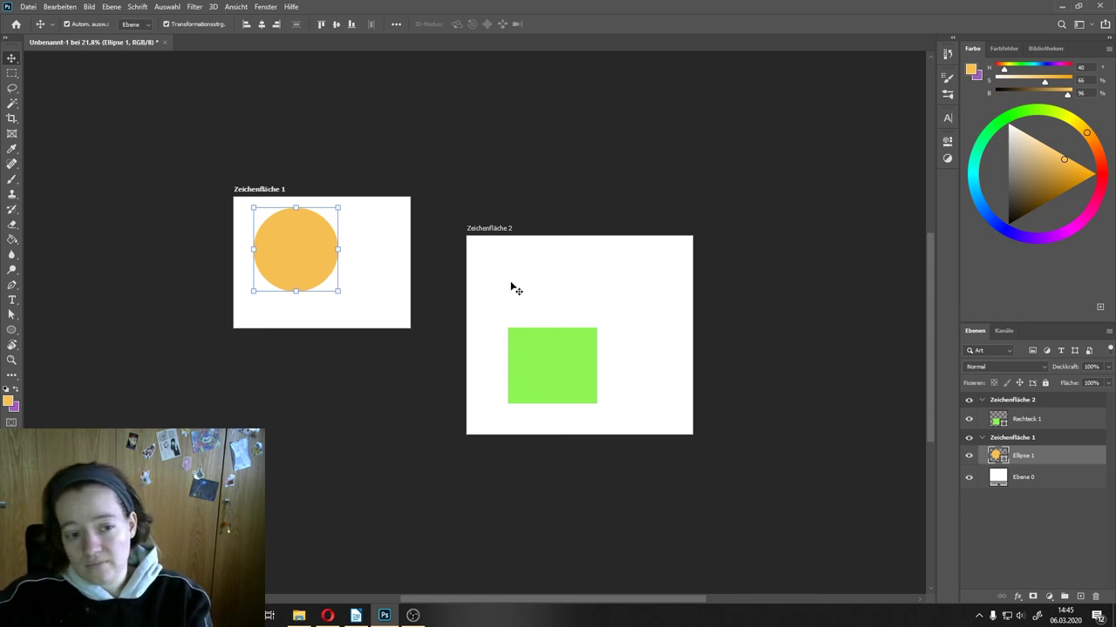
{"action": "left_click_drag", "start_coordinate": [297, 249], "coordinate": [596, 314]}
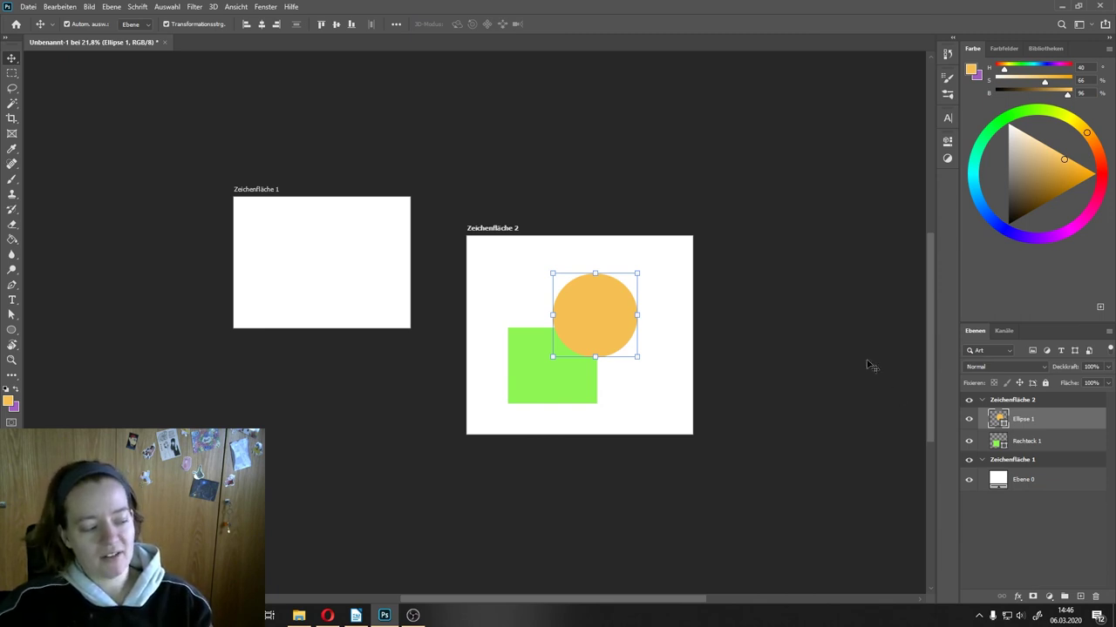
{"action": "left_click", "coordinate": [615, 248]}
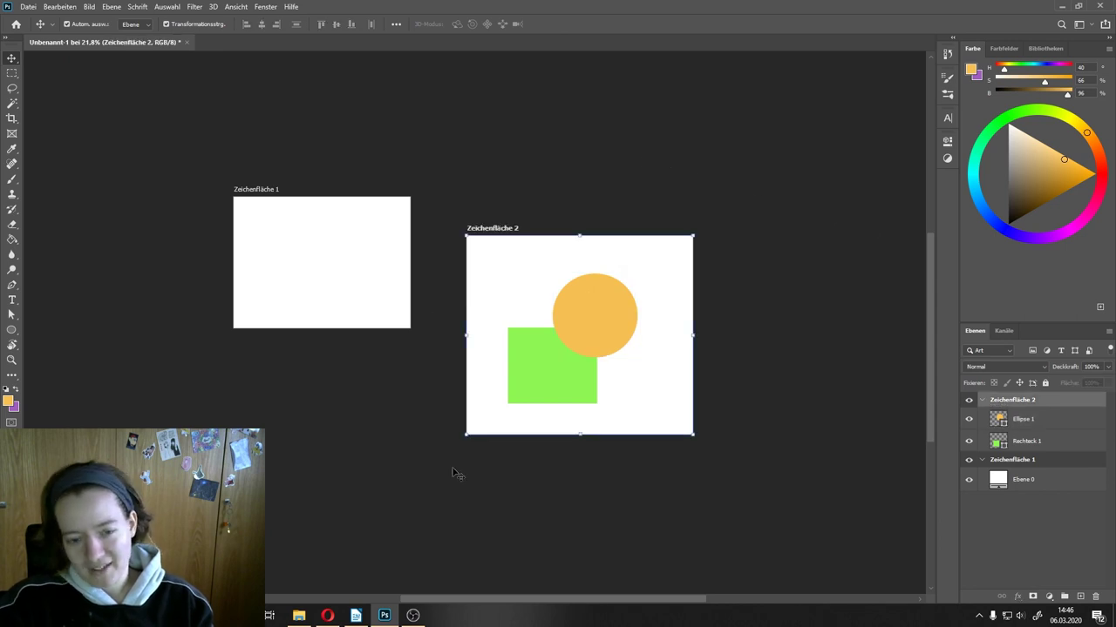
{"action": "left_click", "coordinate": [294, 229]}
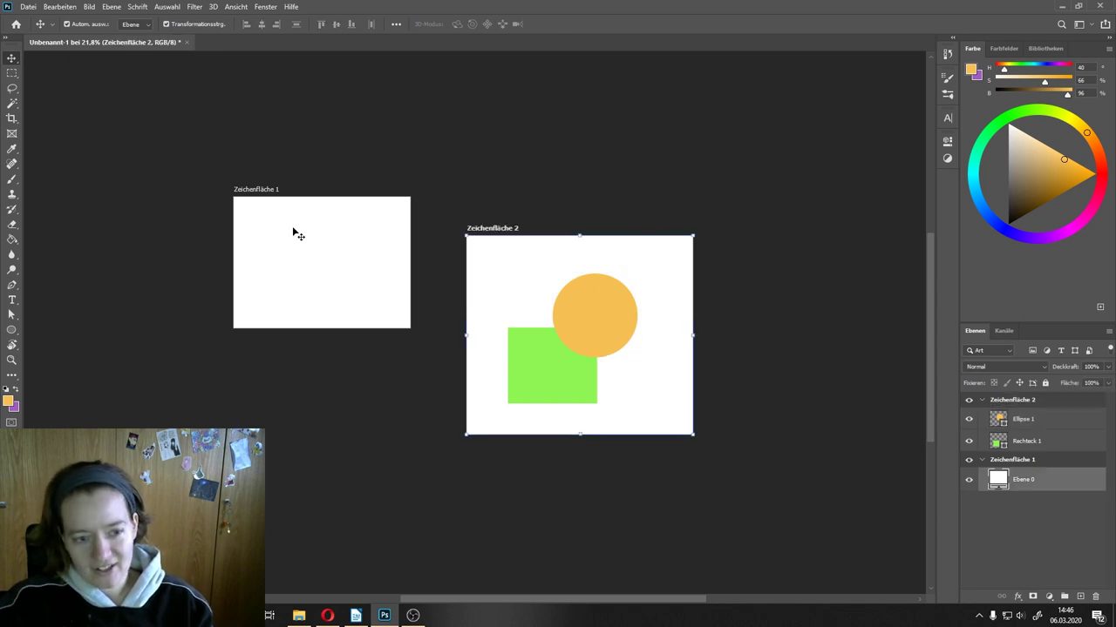
Step: Delete the empty Zeichenfläche 1 artboard
{"action": "left_click", "coordinate": [1043, 459]}
{"action": "key", "text": "Delete"}
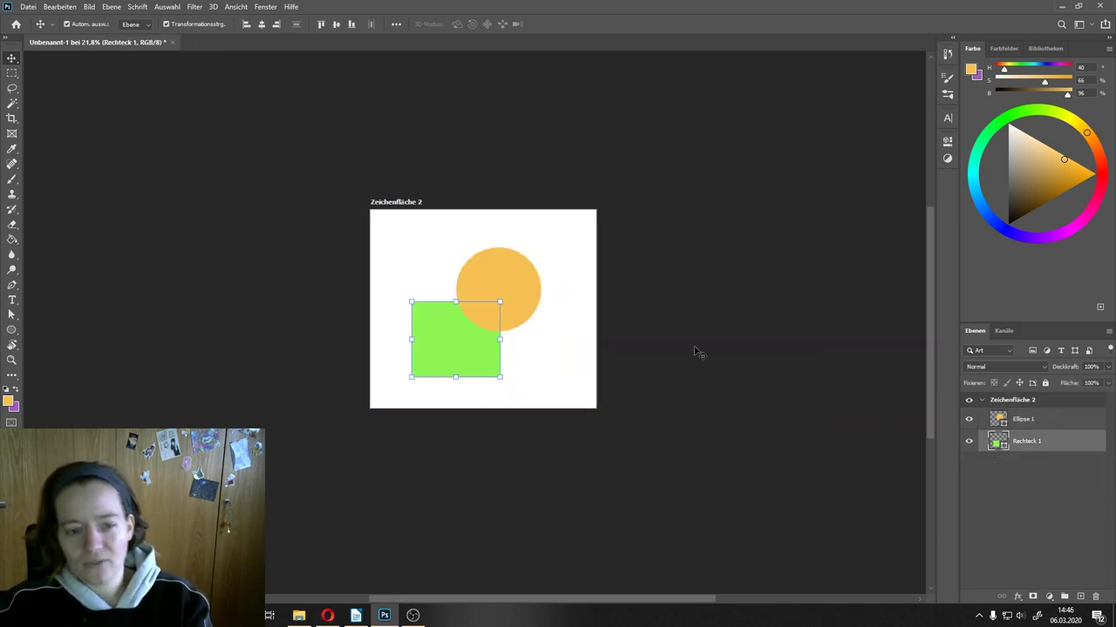
{"action": "key", "text": "ctrl+s"}
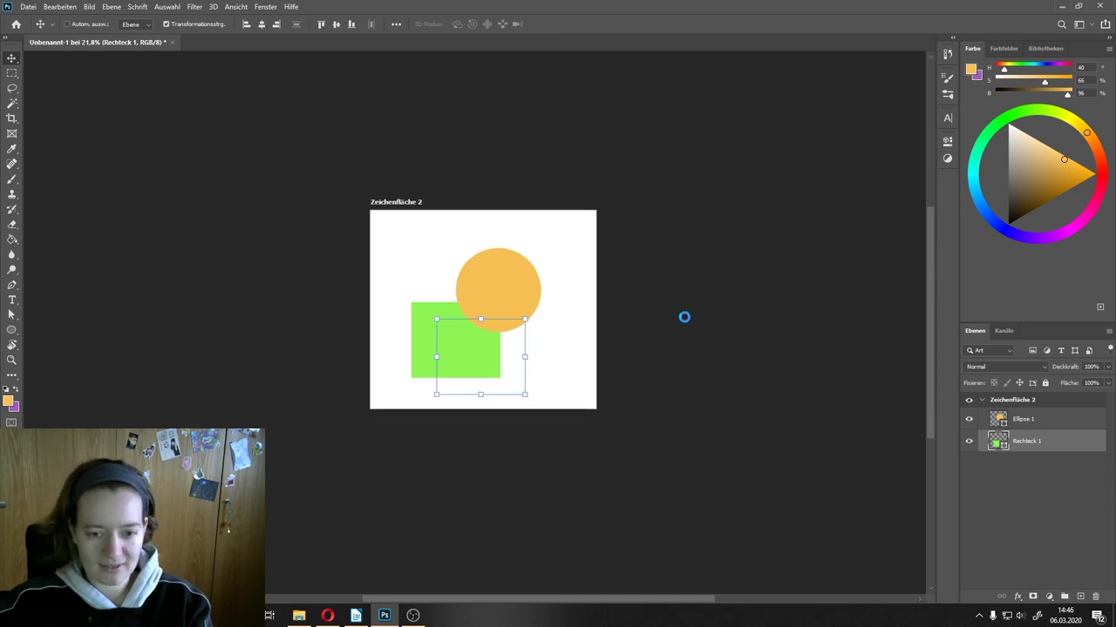
{"action": "key", "text": "Escape"}
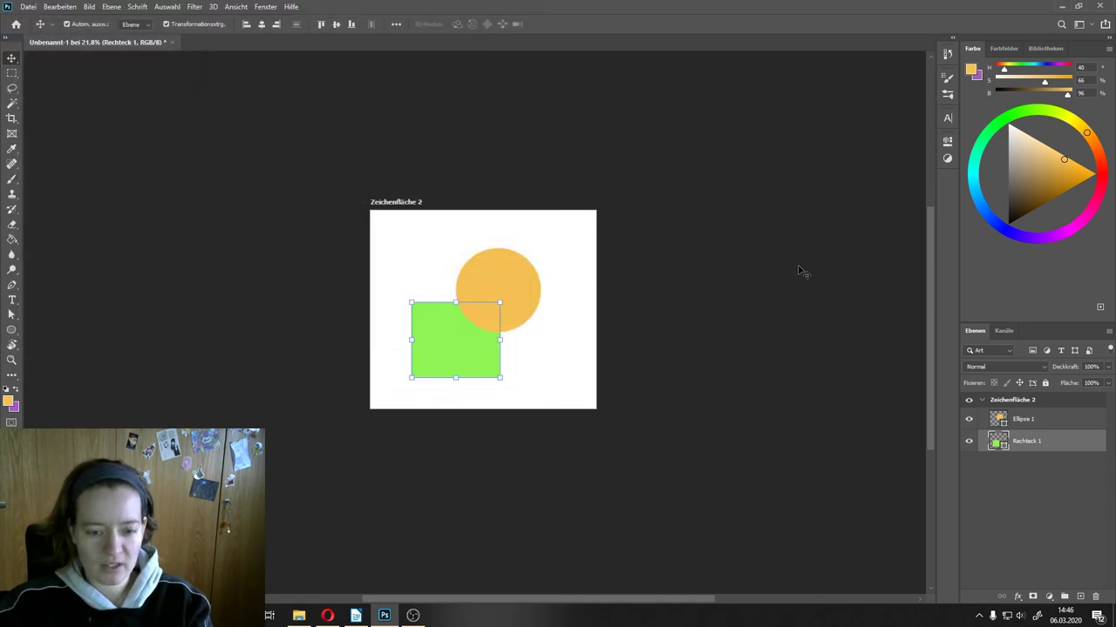
Step: Nudge the orange circle slightly right and up, then deselect it
{"action": "left_click", "coordinate": [793, 273]}
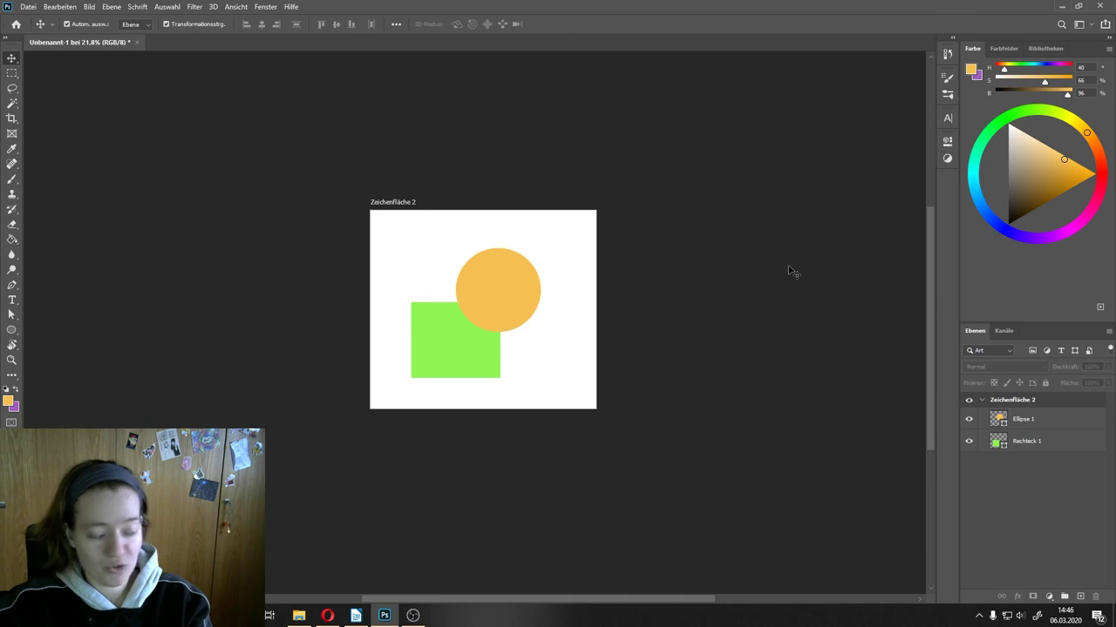
{"action": "left_click_drag", "start_coordinate": [720, 257], "coordinate": [744, 254]}
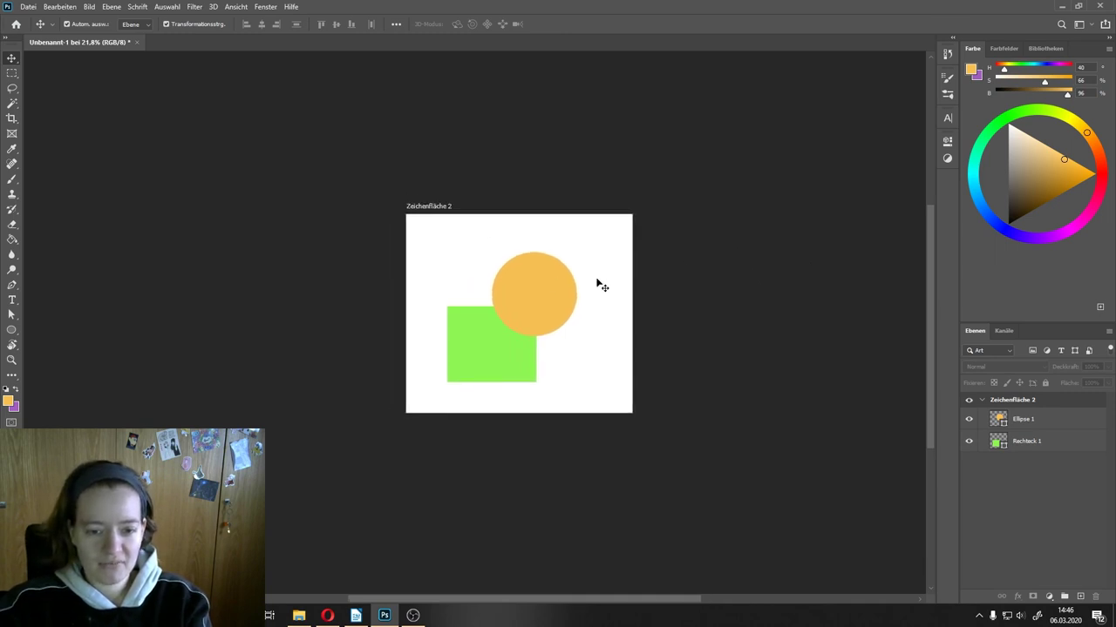
{"action": "mouse_move", "coordinate": [549, 327]}
{"action": "left_mouse_down"}
{"action": "mouse_move", "coordinate": [571, 319]}
{"action": "mouse_move", "coordinate": [559, 306]}
{"action": "left_mouse_up"}
{"action": "left_click", "coordinate": [820, 417]}
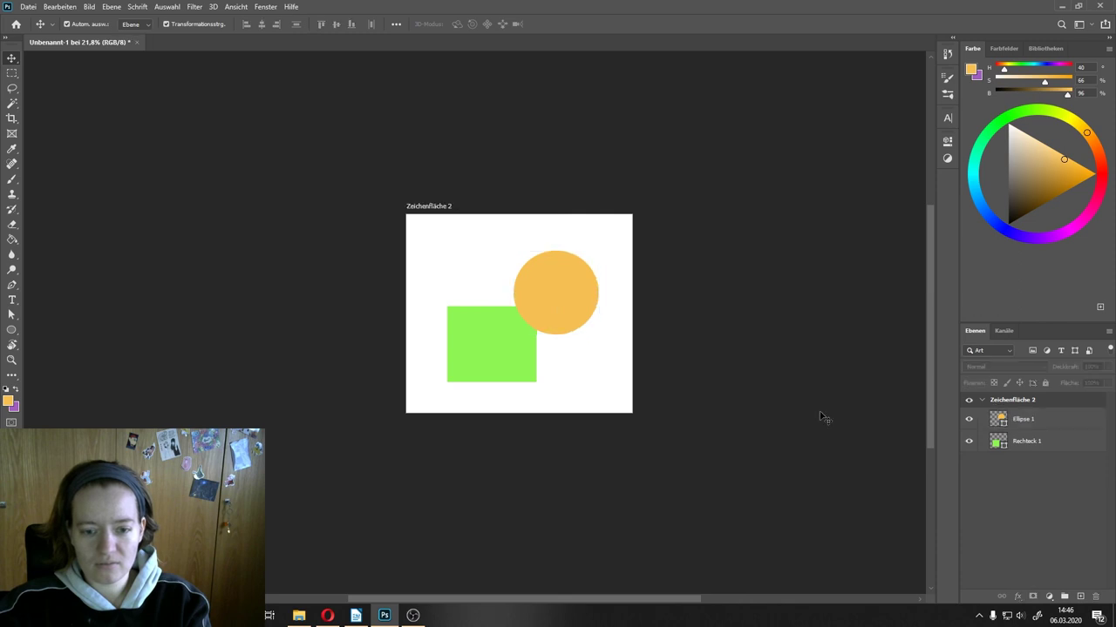